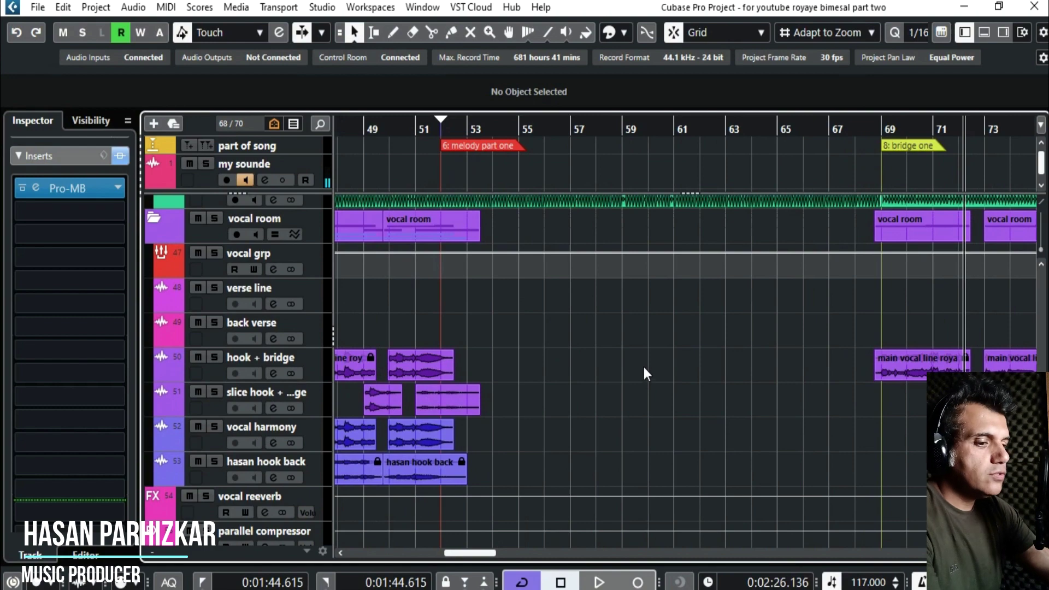
# Look through the song arrangement from the intro through the verses and hooks to the melody part one section.
pyautogui.moveTo(659, 366); pyautogui.dragTo(797, 358)
pyautogui.scroll(-2, 796, 358)
pyautogui.moveTo(361, 284)
pyautogui.mouseDown()
pyautogui.moveTo(513, 343)
pyautogui.moveTo(813, 345)
pyautogui.mouseUp()
pyautogui.scroll(1, 814, 345)
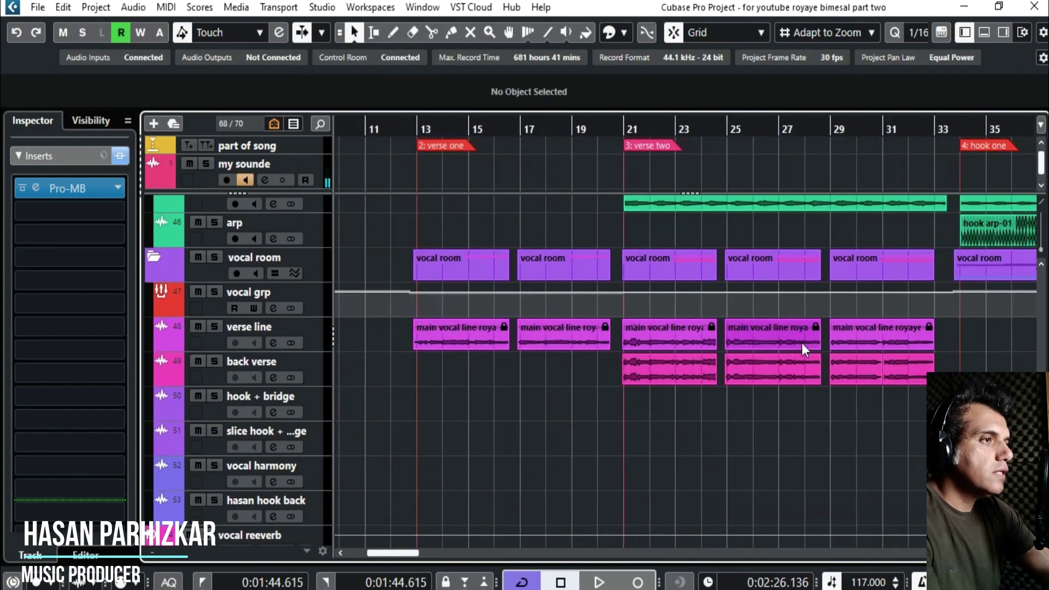
pyautogui.moveTo(454, 328); pyautogui.dragTo(619, 310)
pyautogui.scroll(1, 618, 309)
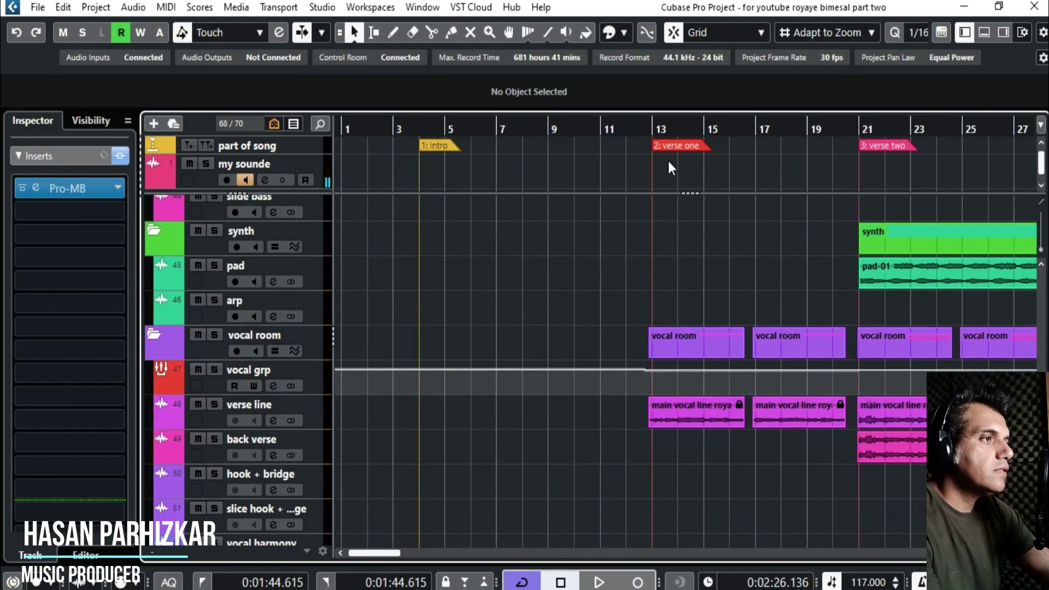
pyautogui.moveTo(671, 166); pyautogui.dragTo(541, 170)
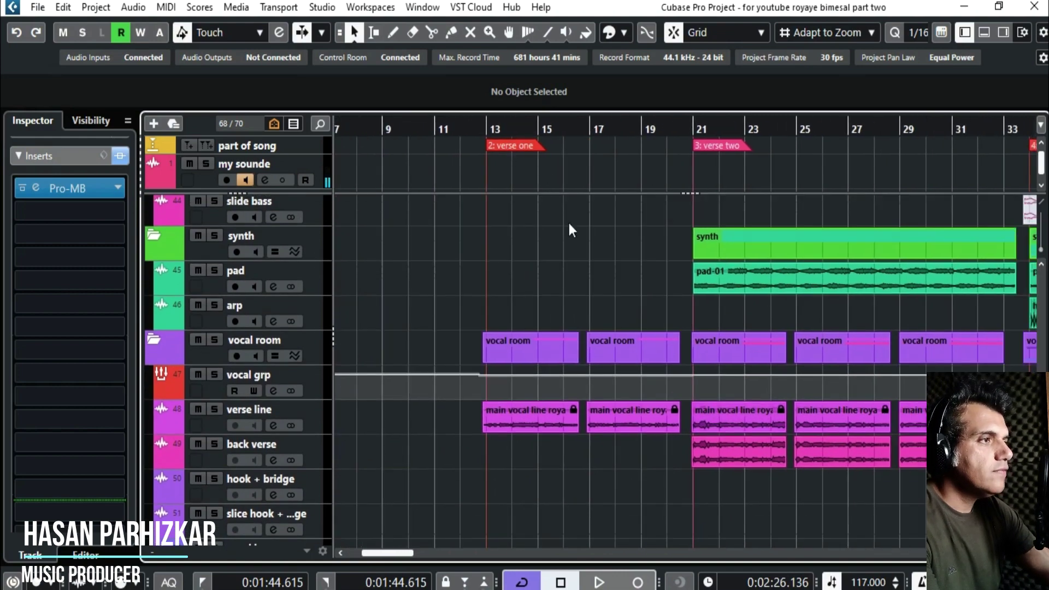
pyautogui.moveTo(815, 359); pyautogui.dragTo(629, 363)
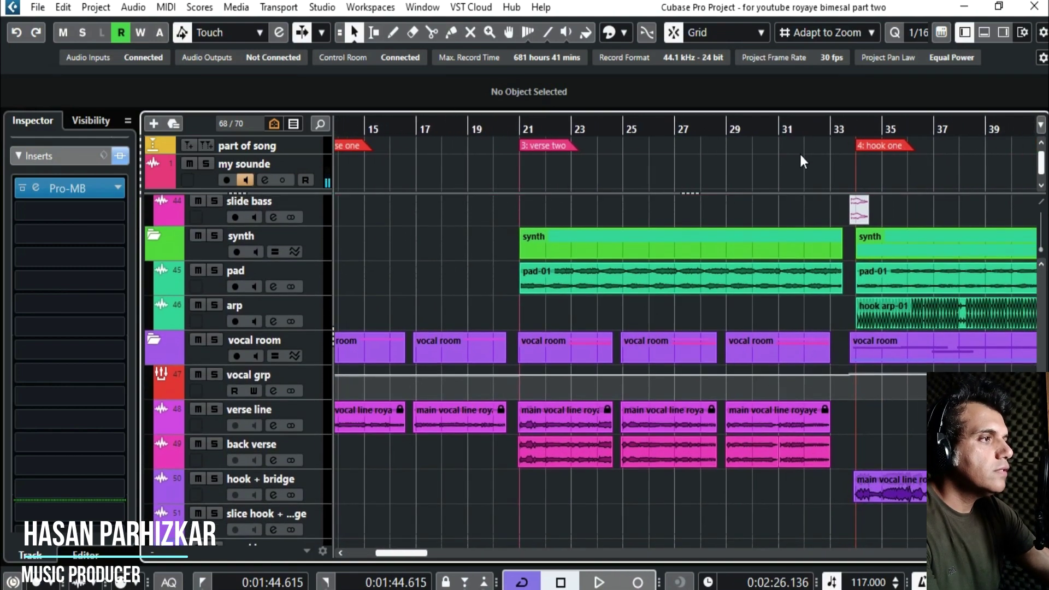
pyautogui.moveTo(886, 419); pyautogui.dragTo(577, 414)
pyautogui.moveTo(809, 329); pyautogui.dragTo(710, 330)
pyautogui.scroll(3, 717, 336)
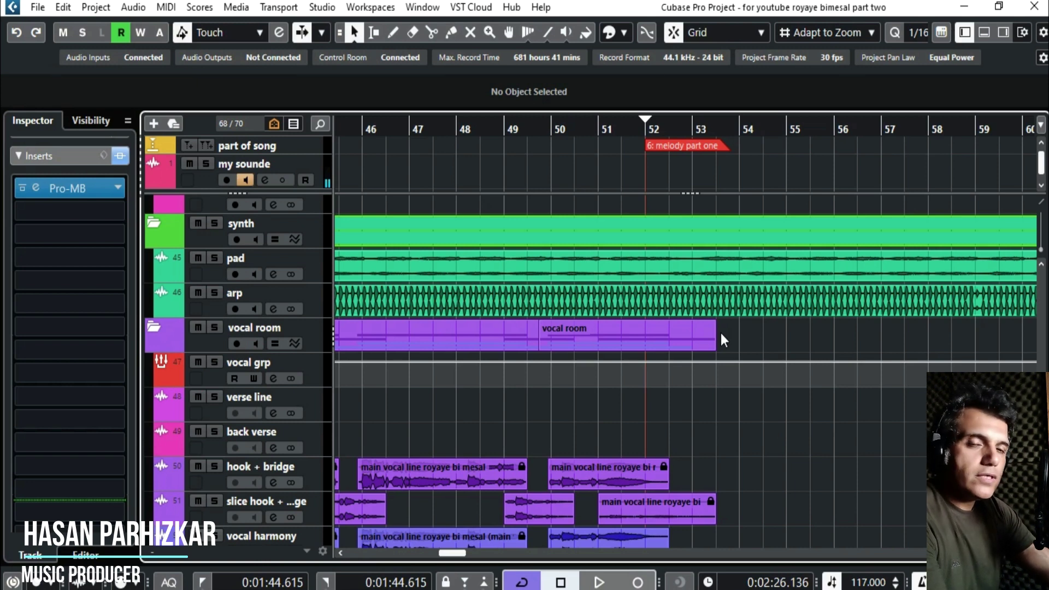
# Place the playhead at bar 51 and reduce the track heights to show more tracks.
pyautogui.hscroll(5, 677, 468)
pyautogui.scroll(-1, 677, 468)
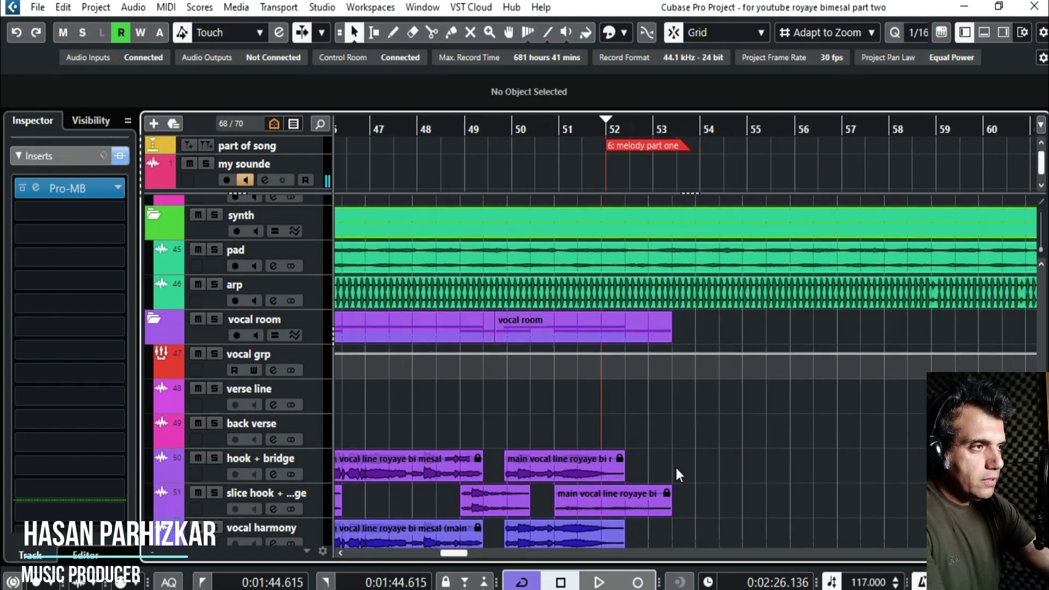
pyautogui.click(481, 131)
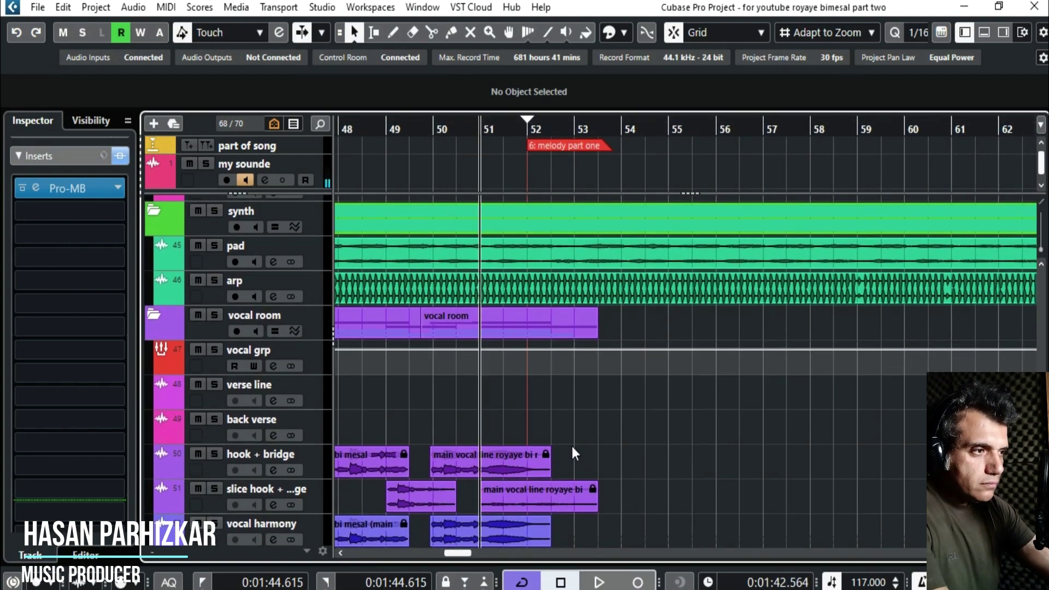
pyautogui.scroll(-2, 595, 389)
pyautogui.hotkey('shift', 'g')
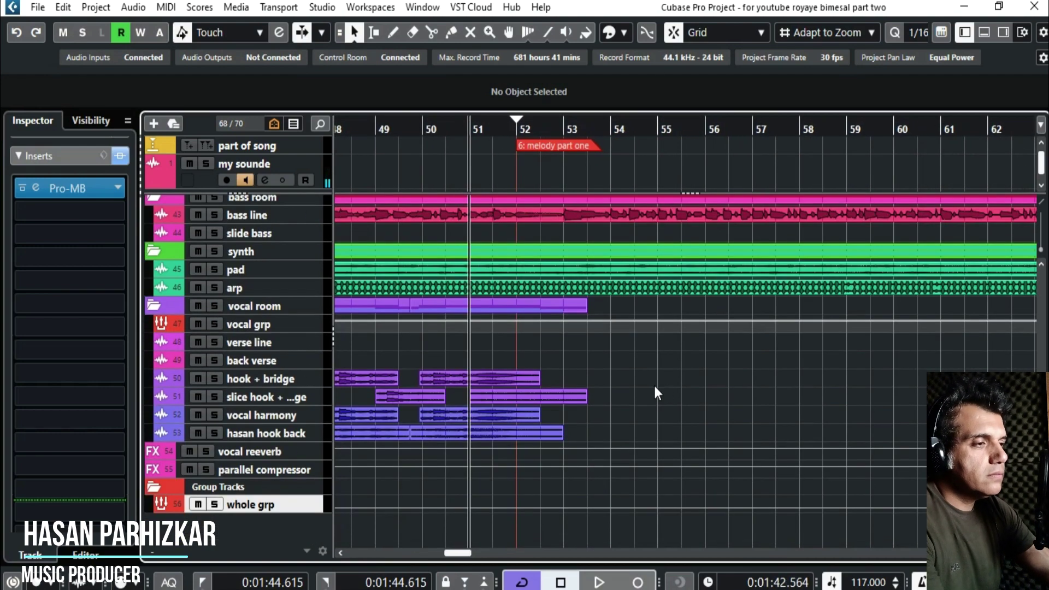
# Play the song from bar 51 into melody part one, keeping the instrument and vocal tracks in view.
pyautogui.scroll(3, 638, 400)
pyautogui.hscroll(1, 638, 400)
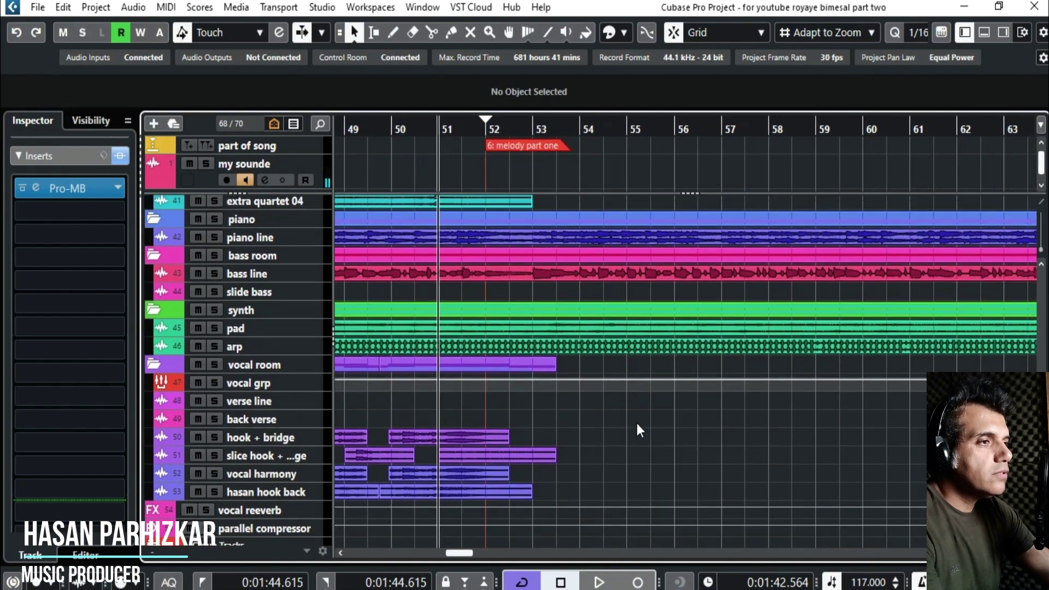
pyautogui.moveTo(637, 423); pyautogui.dragTo(711, 412)
pyautogui.scroll(2, 674, 408)
pyautogui.scroll(-3, 711, 414)
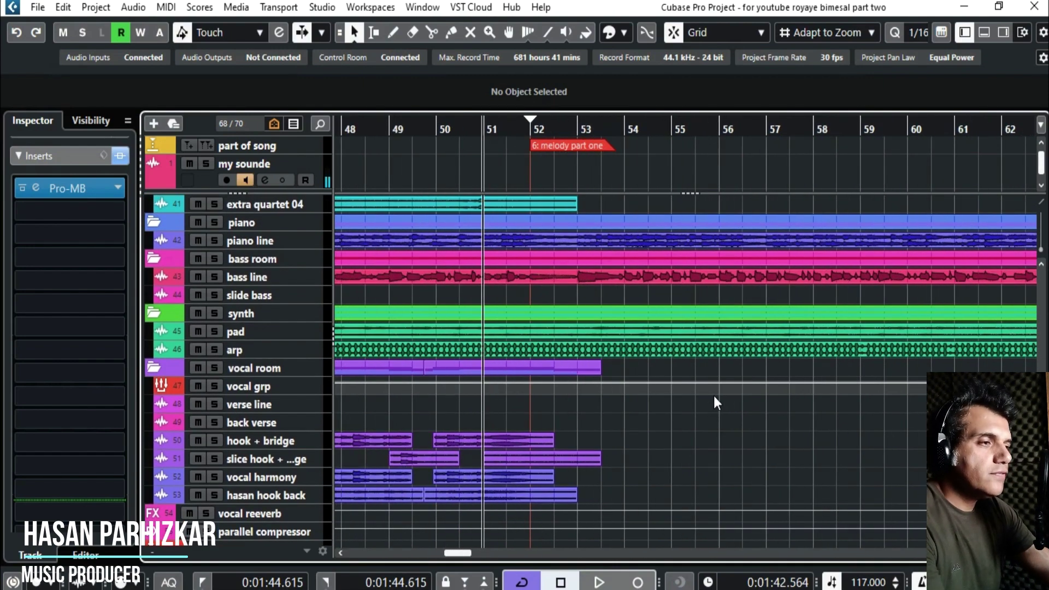
pyautogui.moveTo(714, 395); pyautogui.dragTo(674, 400)
pyautogui.press('space')
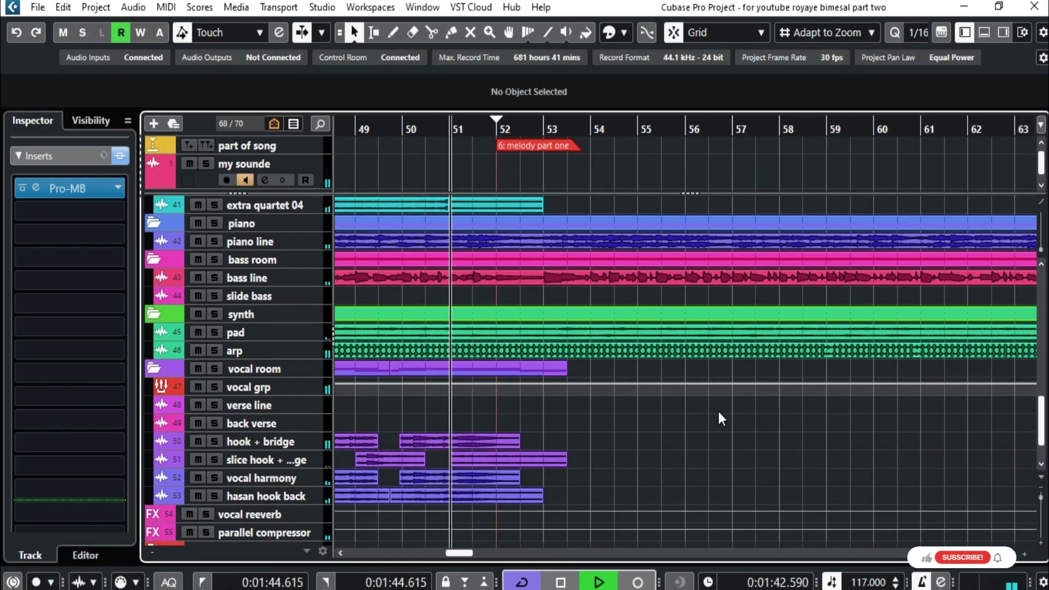
pyautogui.moveTo(767, 411); pyautogui.dragTo(622, 412)
pyautogui.scroll(-1, 622, 412)
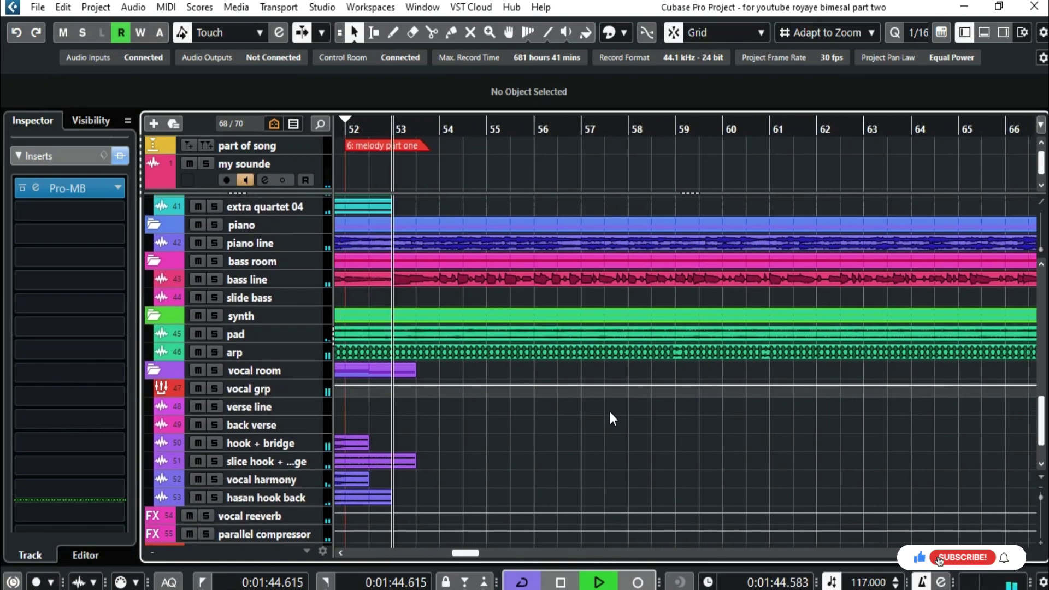
# Listen to melody part one with the my sounde track temporarily muted and the Inspector hidden, and stop playback near bar 68.
pyautogui.click(190, 163)
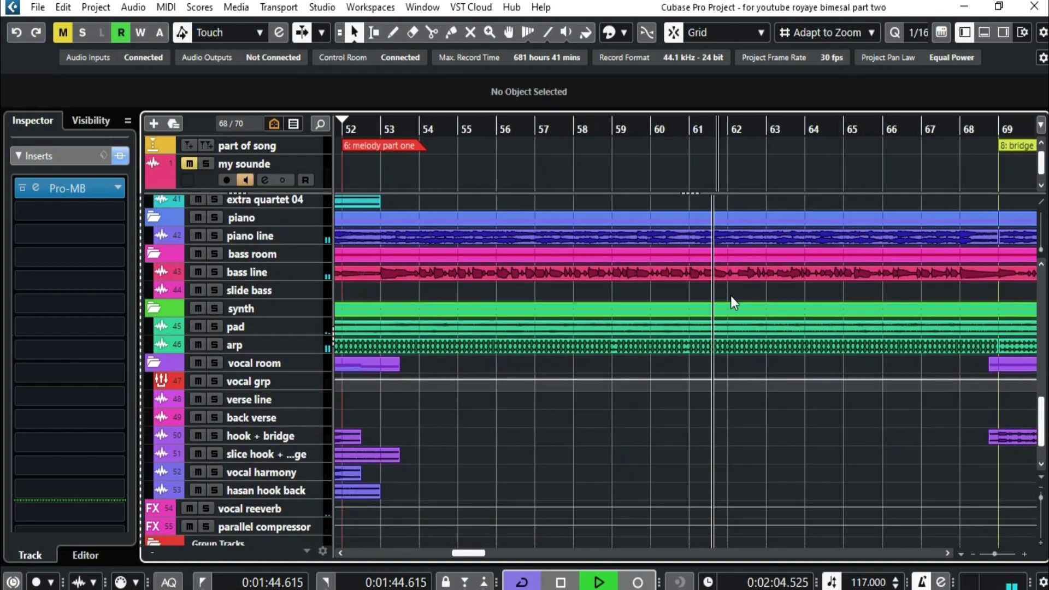
pyautogui.scroll(1, 737, 310)
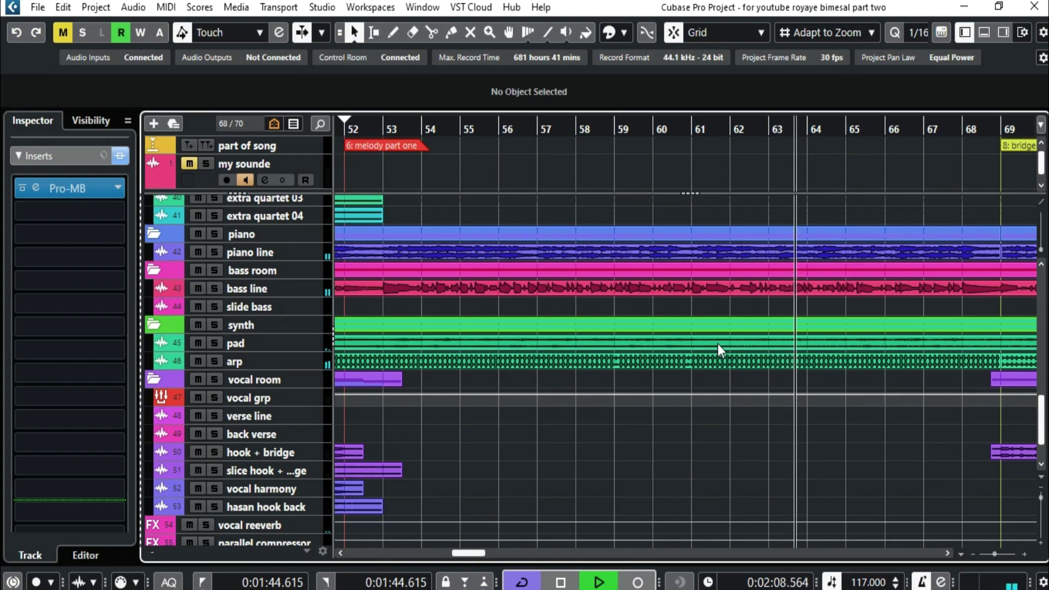
pyautogui.click(964, 33)
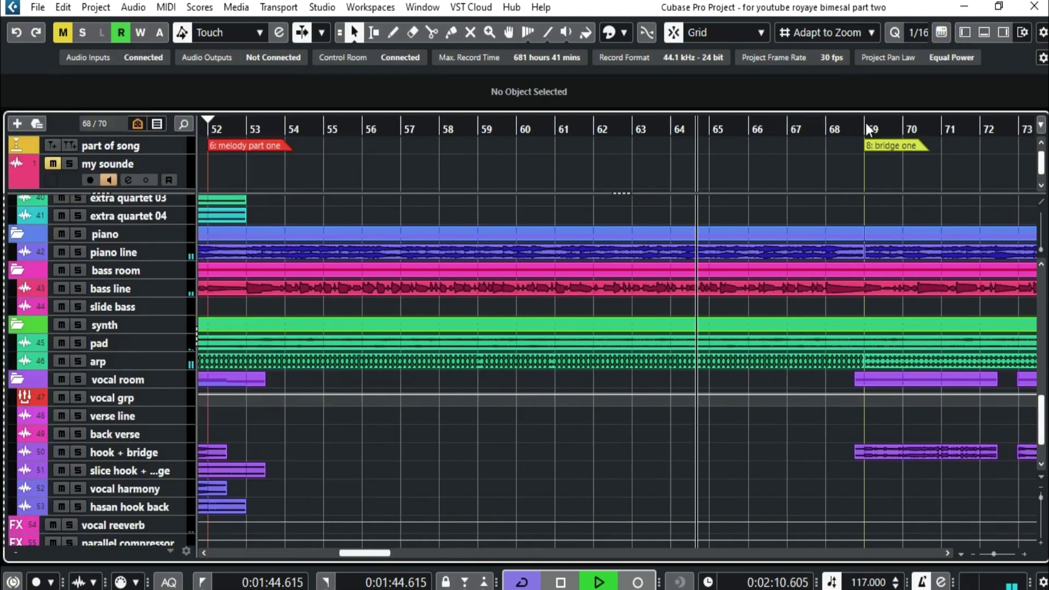
pyautogui.hscroll(-3, 546, 434)
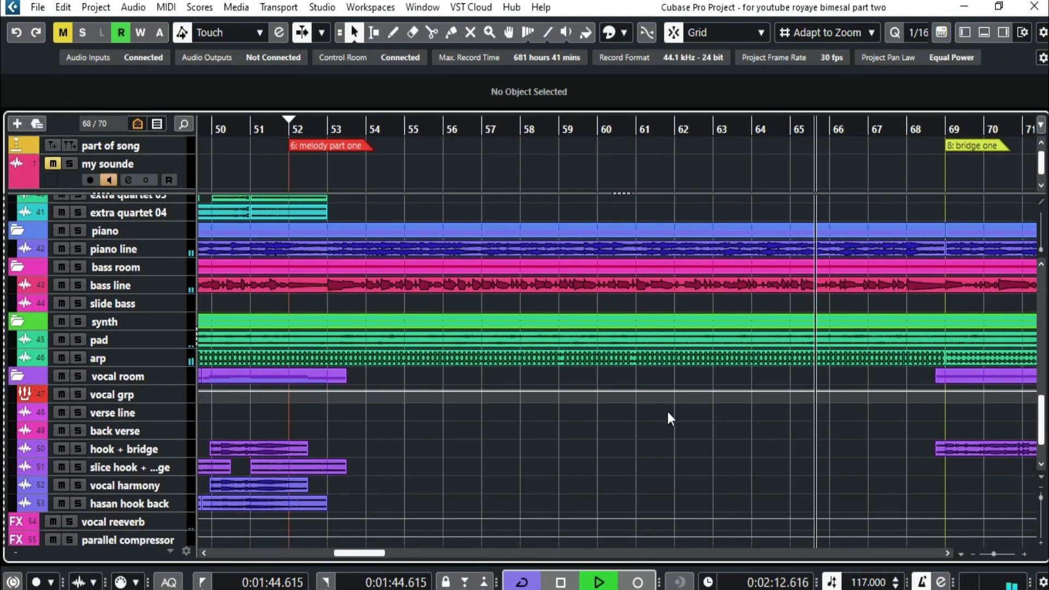
pyautogui.click(52, 164)
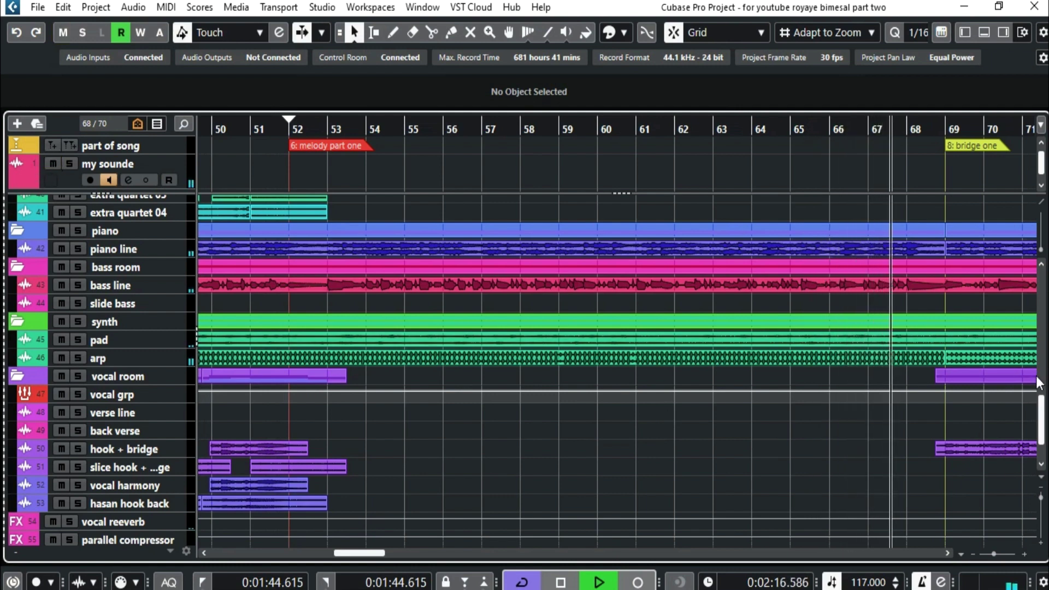
pyautogui.press('space')
# Bring the four violin quartet tracks of melody part one into view, enlarge the track heights and show the Inspector.
pyautogui.scroll(-3, 842, 432)
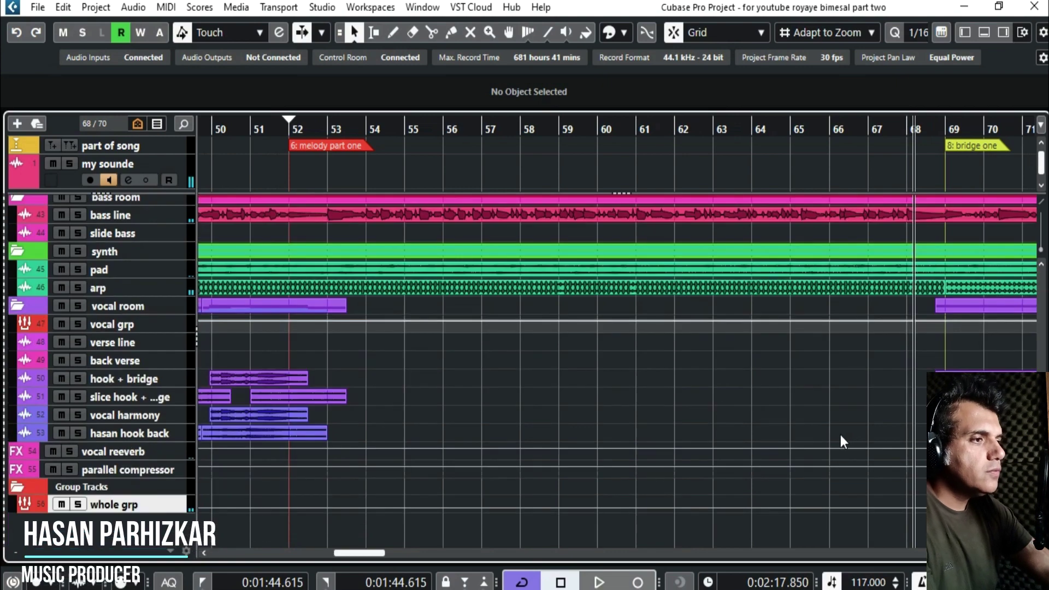
pyautogui.scroll(5, 746, 383)
pyautogui.scroll(6, 769, 390)
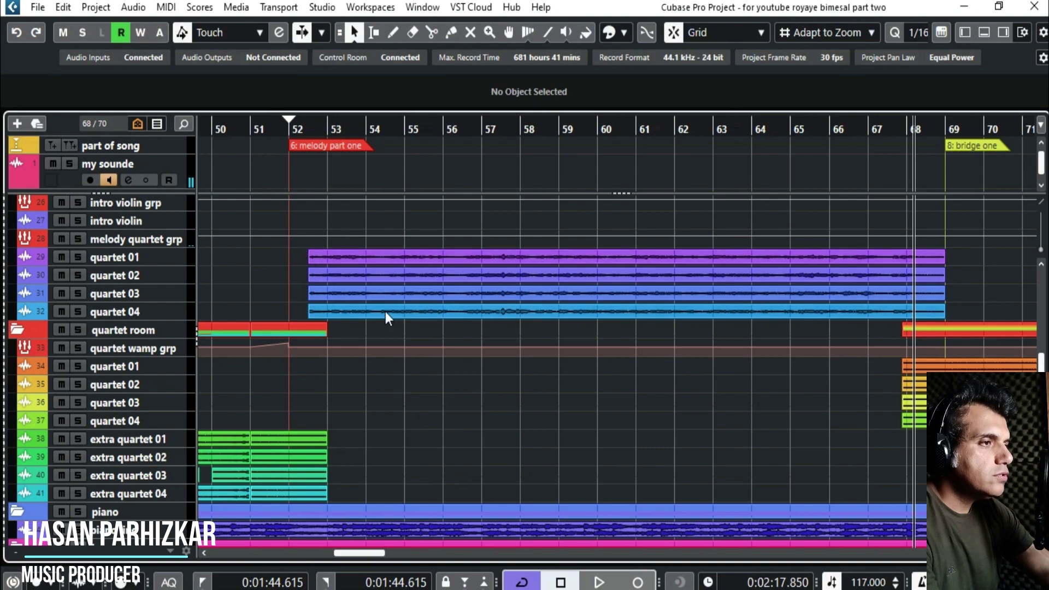
pyautogui.hotkey('shift', 'h')
pyautogui.hotkey('shift', 'h')
pyautogui.moveTo(514, 428); pyautogui.dragTo(507, 385)
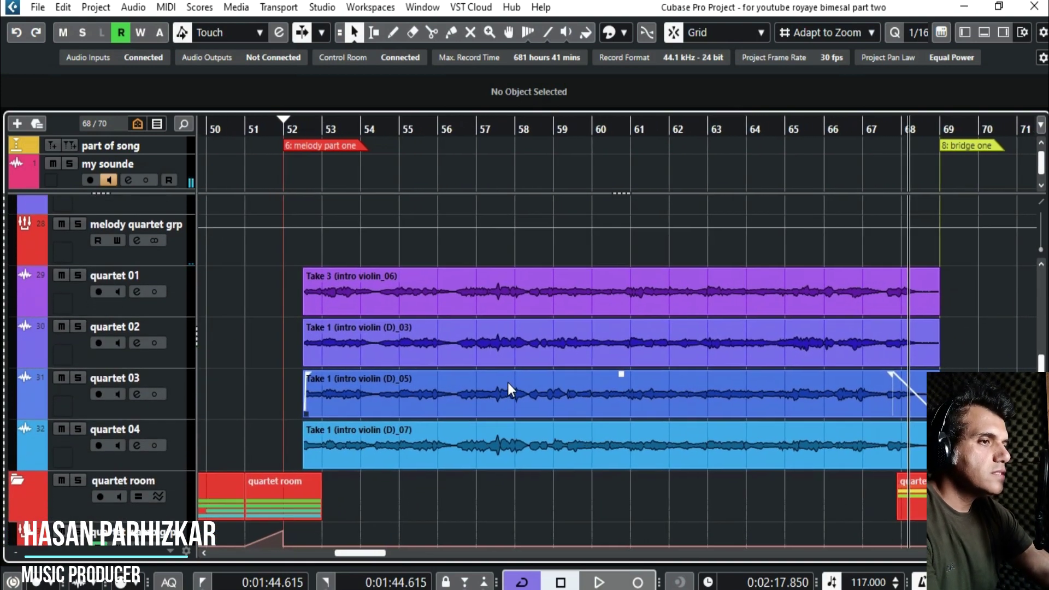
pyautogui.click(964, 32)
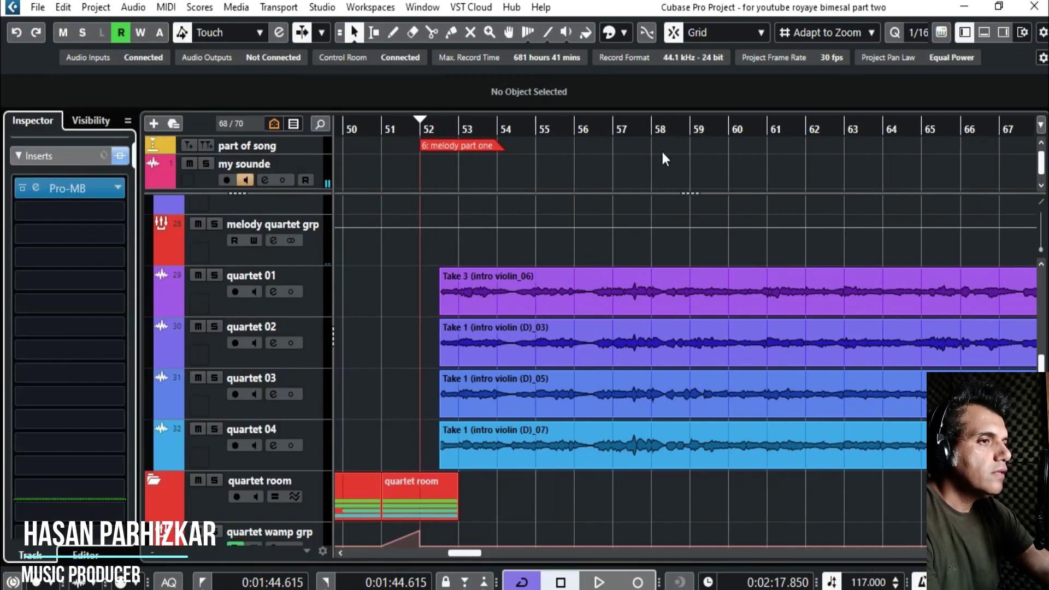
# Solo the my sounde track and the melody quartet grp, and play them from bar 52.
pyautogui.click(209, 165)
pyautogui.click(420, 127)
pyautogui.click(215, 224)
pyautogui.press('space')
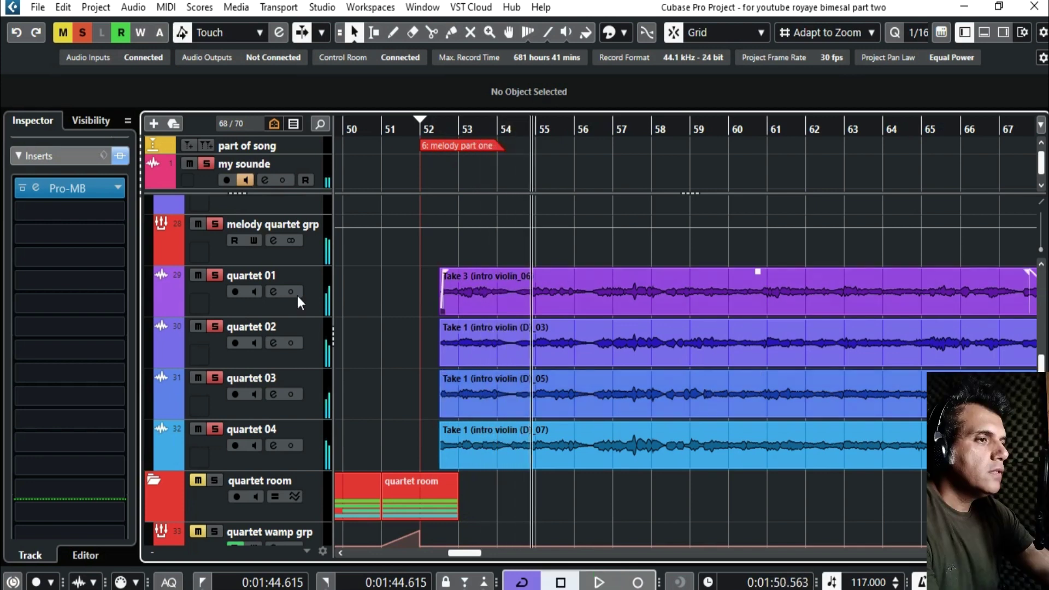
# Select the melody tracks quartet 01, 02, 03 and 04 in turn to check each one's pan setting.
pyautogui.click(209, 300)
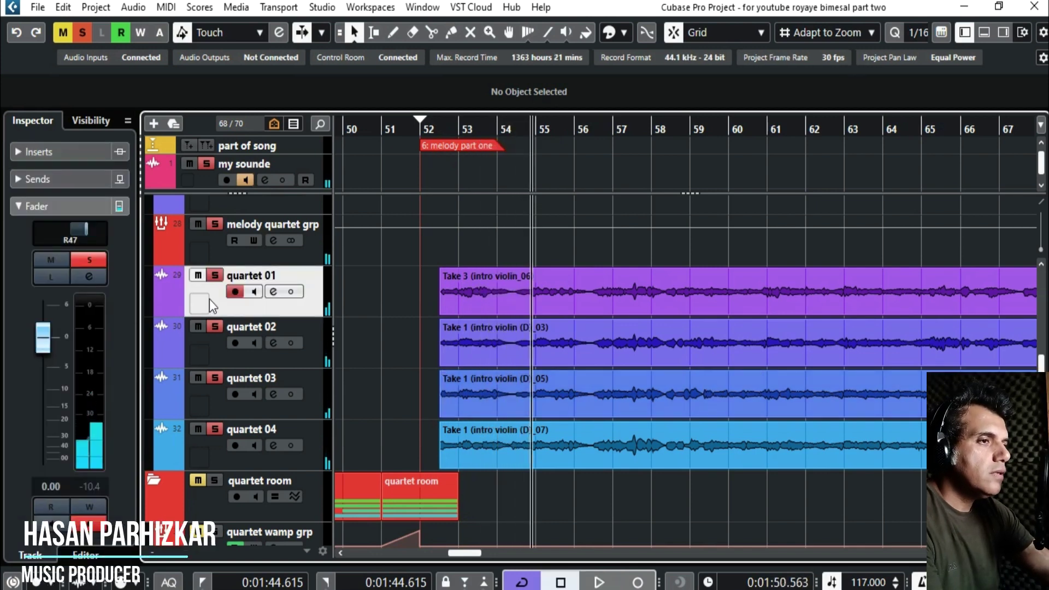
pyautogui.click(211, 349)
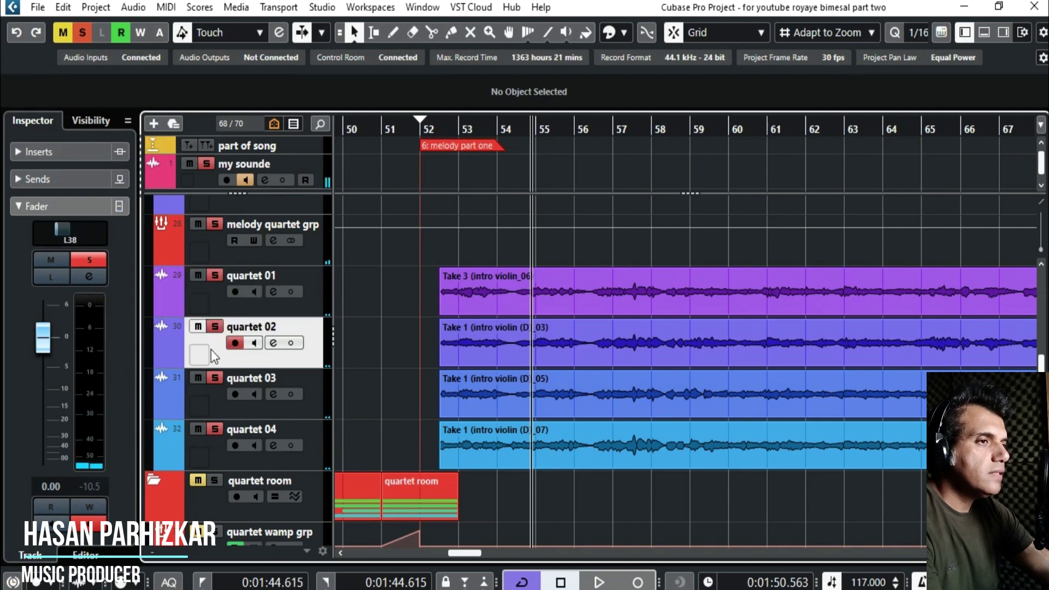
pyautogui.click(212, 399)
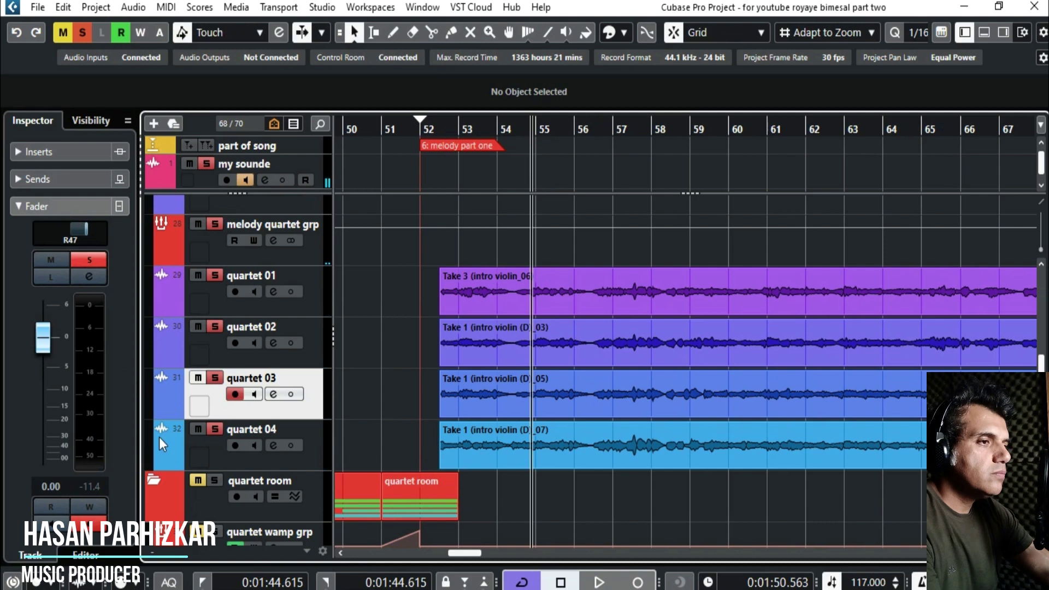
pyautogui.click(213, 460)
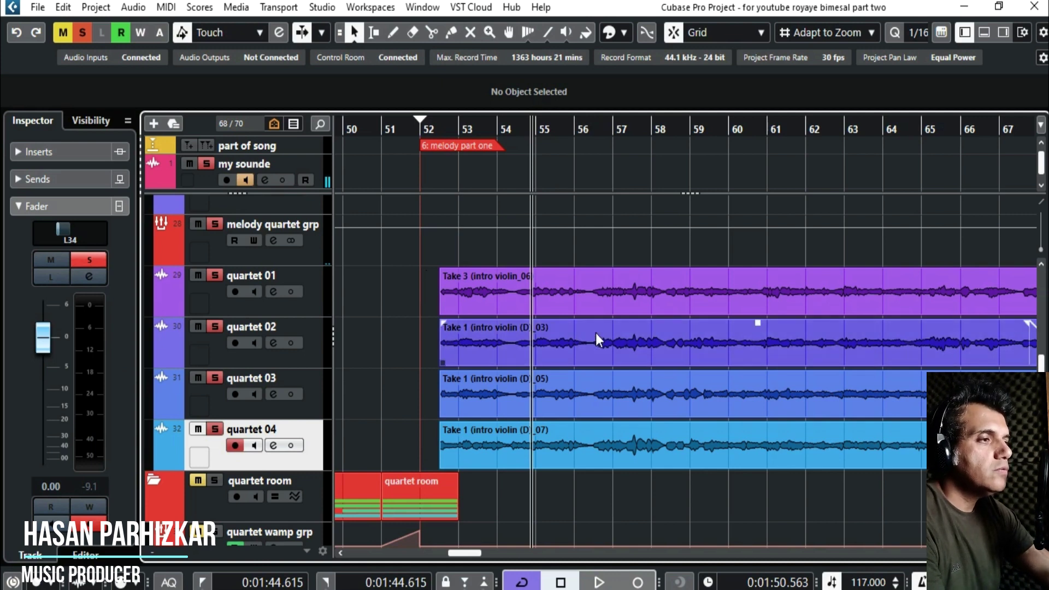
# Solo the heart beat folder instead of the quartet group and play it from bar 52 with the my sounde track.
pyautogui.scroll(-2, 584, 328)
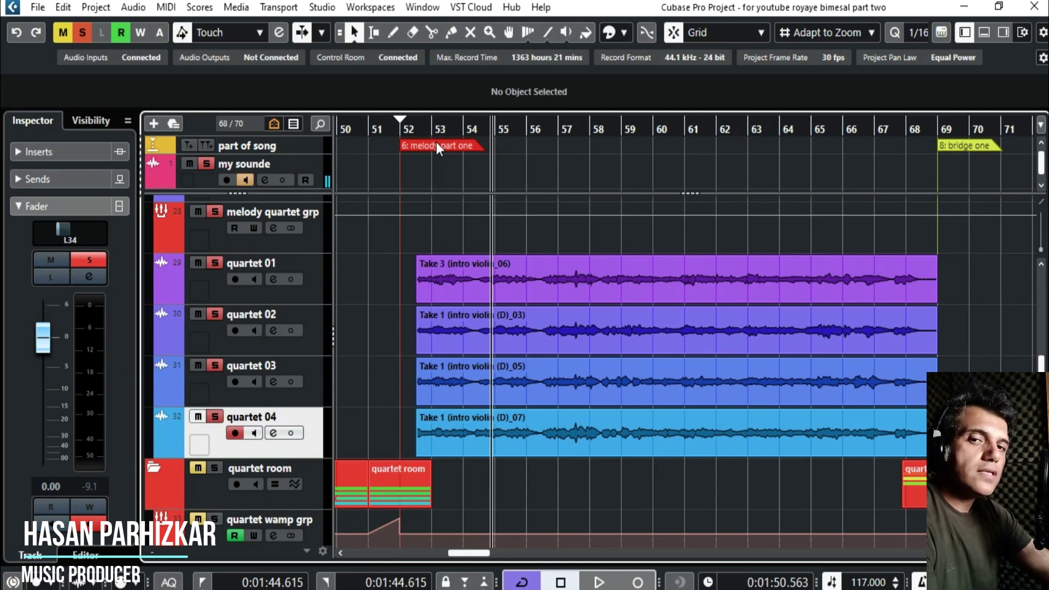
pyautogui.scroll(10, 539, 409)
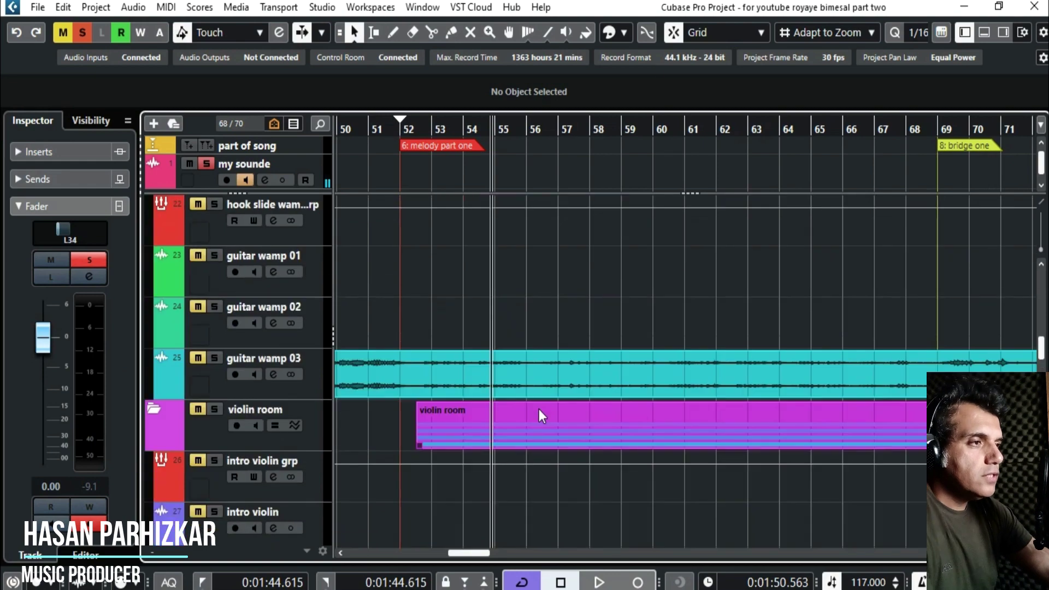
pyautogui.scroll(12, 539, 409)
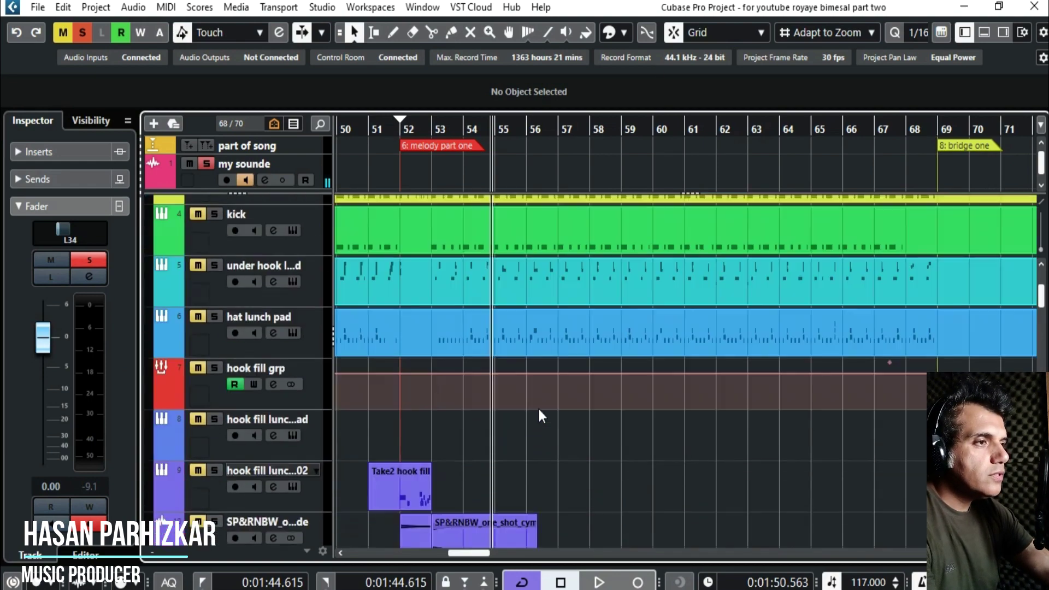
pyautogui.scroll(2, 539, 408)
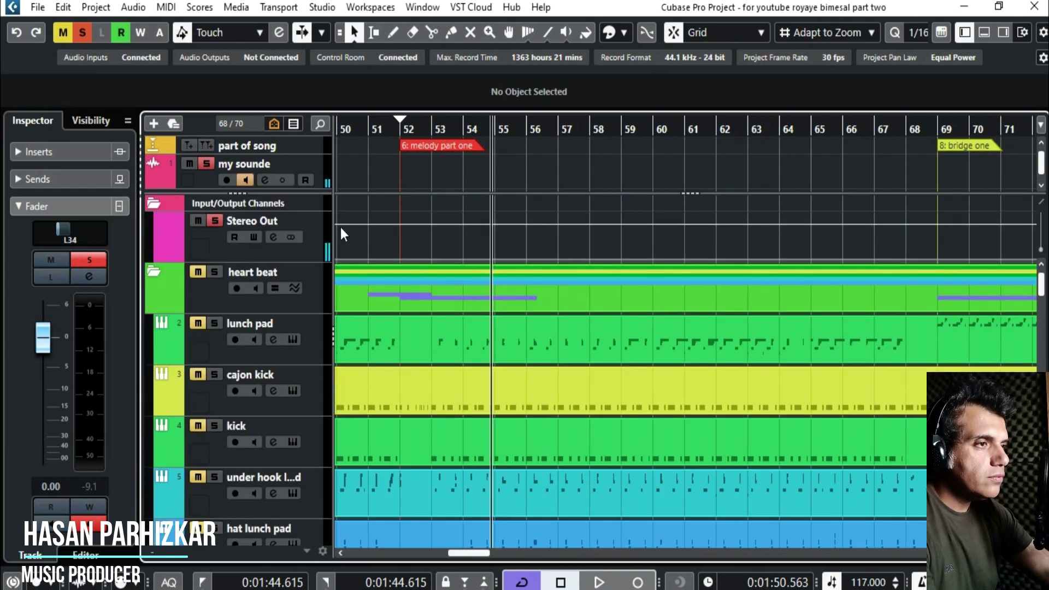
pyautogui.press('space')
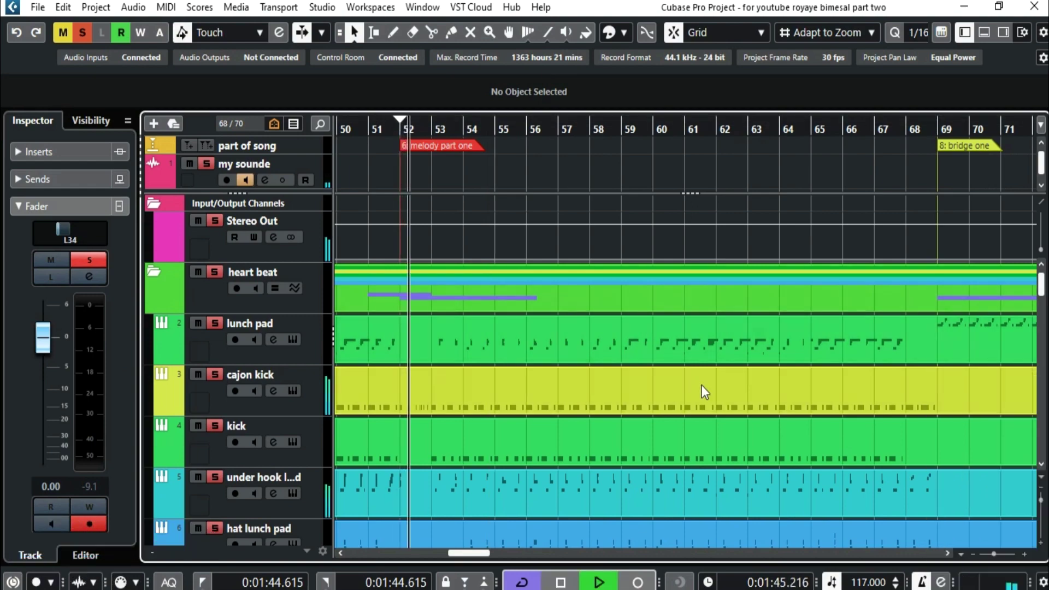
# Listen to the soloed heart beat tracks while looking over the percussion and guitar tracks, and restore the my sounde track's solo.
pyautogui.scroll(-9, 701, 385)
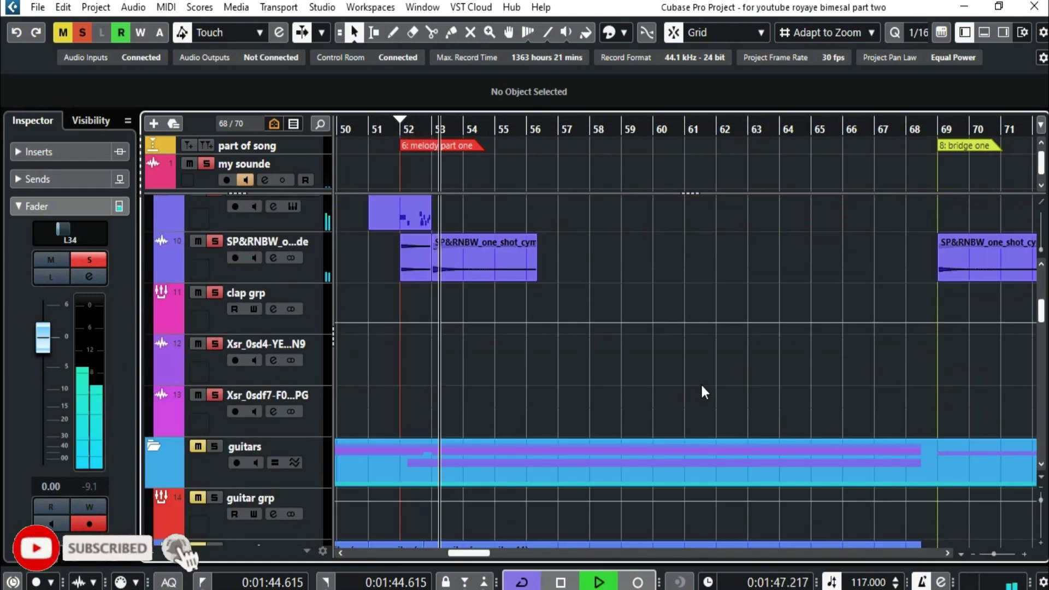
pyautogui.scroll(3, 700, 382)
pyautogui.scroll(-7, 700, 383)
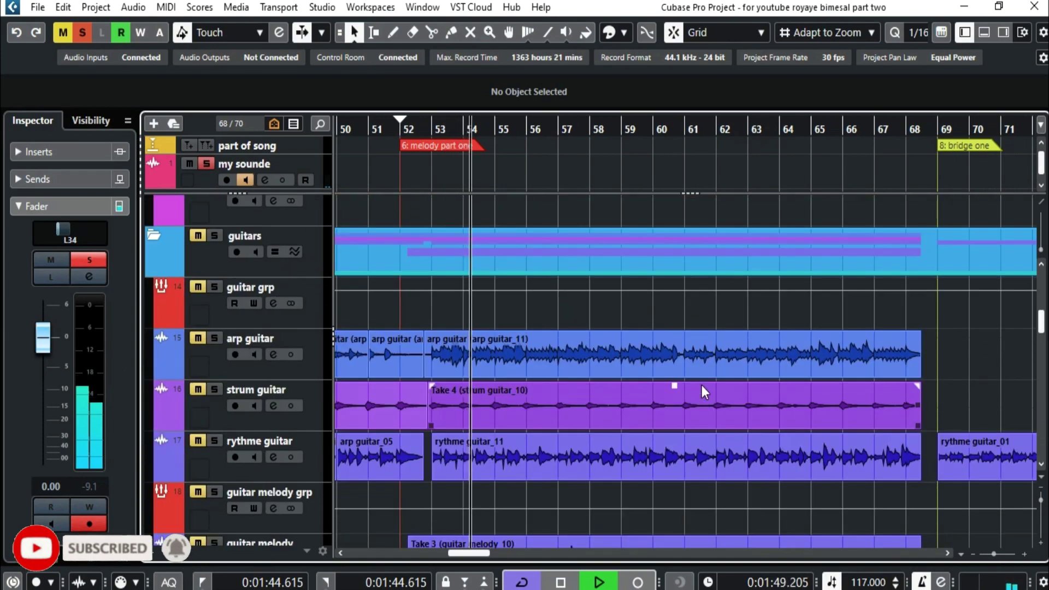
pyautogui.scroll(-5, 702, 385)
pyautogui.scroll(5, 701, 382)
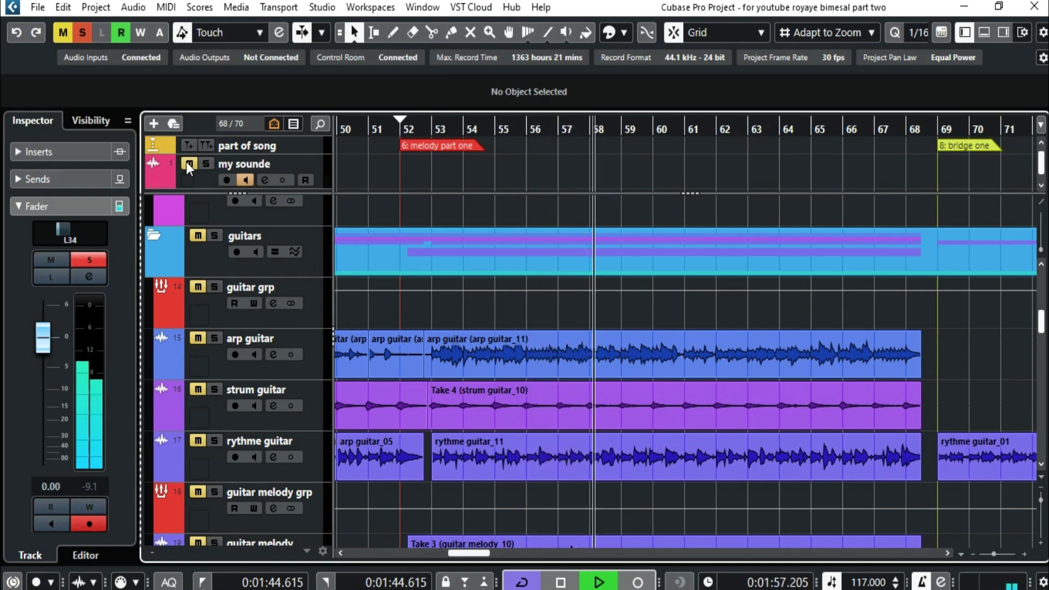
pyautogui.click(665, 369)
pyautogui.click(781, 387)
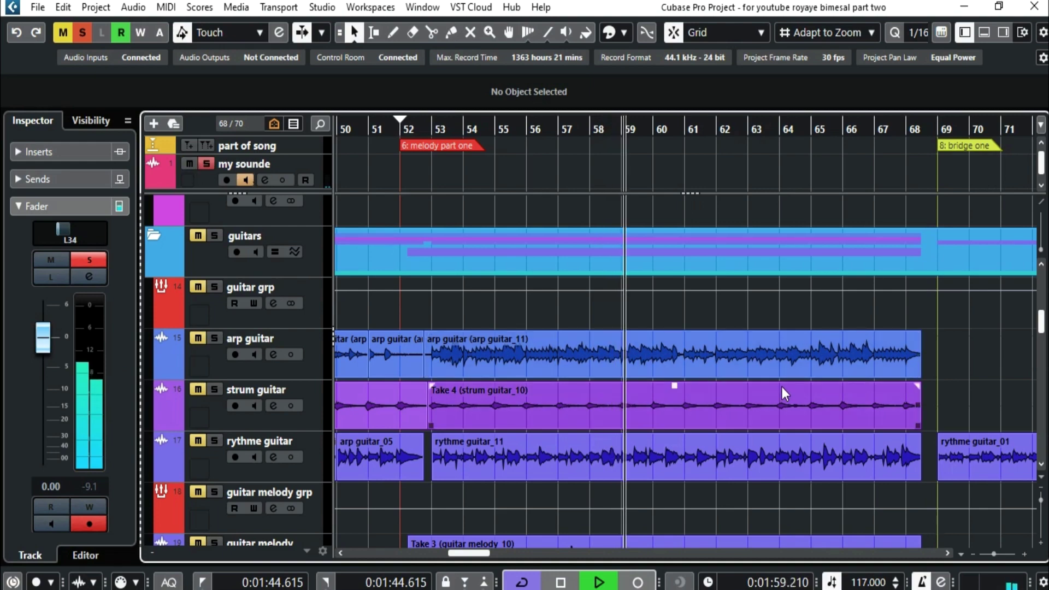
# Close the lunch pad instrument window and mute the melody quartet grp with its quartet tracks.
pyautogui.scroll(15, 782, 386)
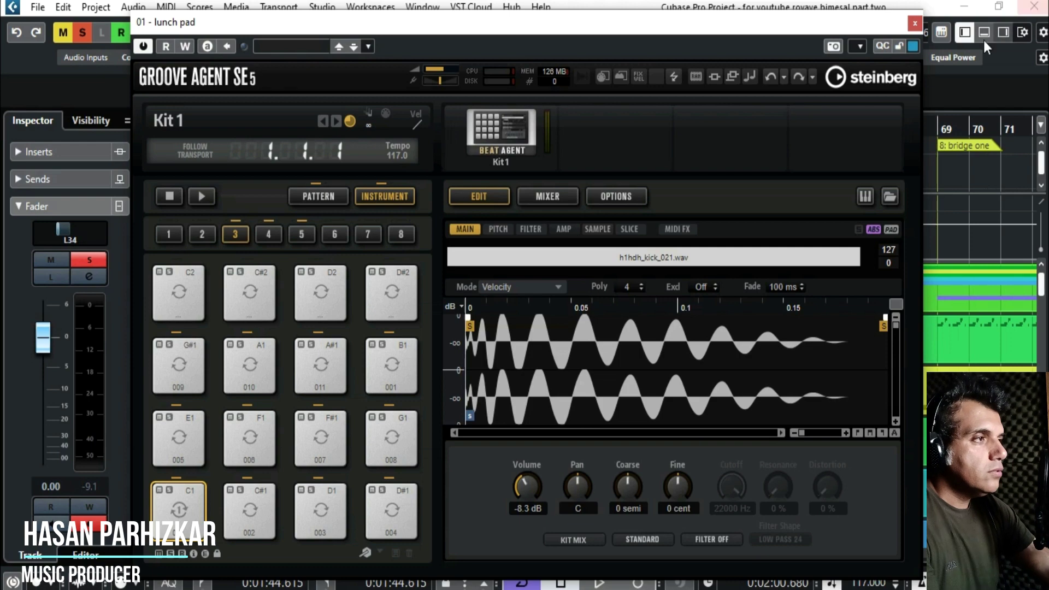
pyautogui.click(918, 25)
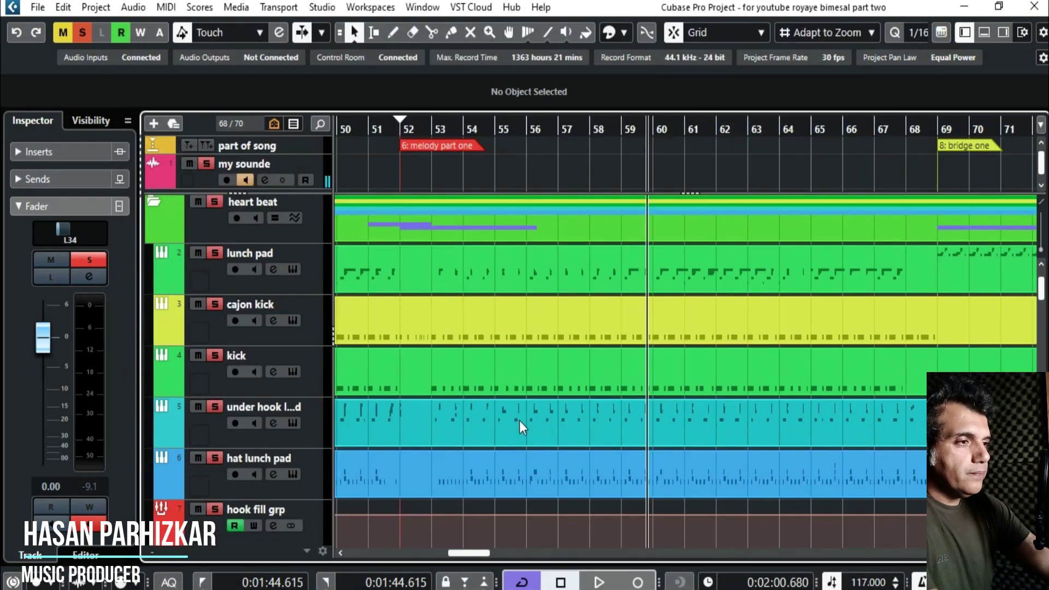
pyautogui.scroll(-12, 550, 415)
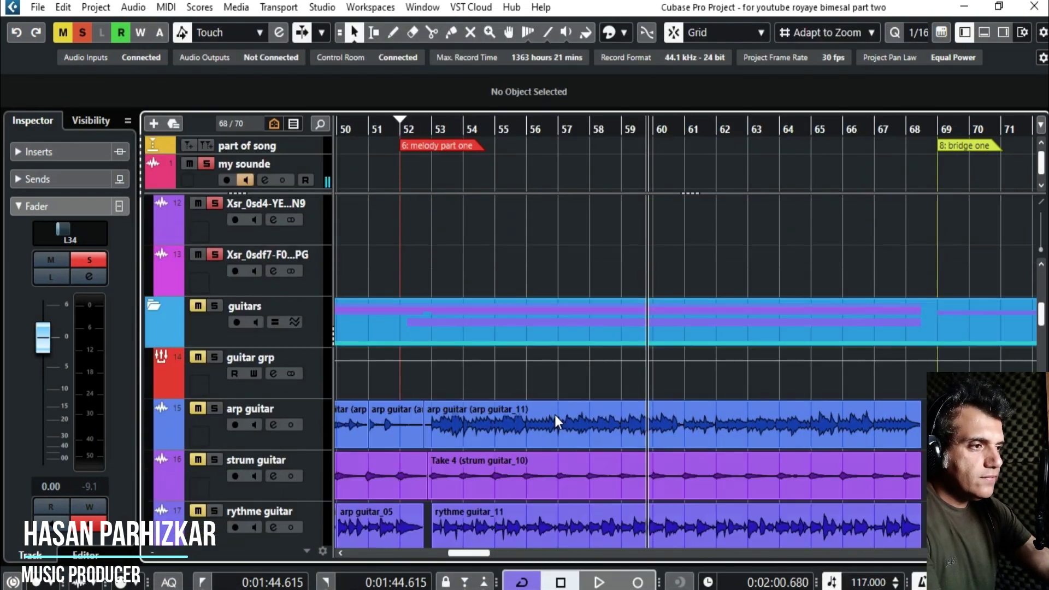
pyautogui.scroll(-4, 563, 411)
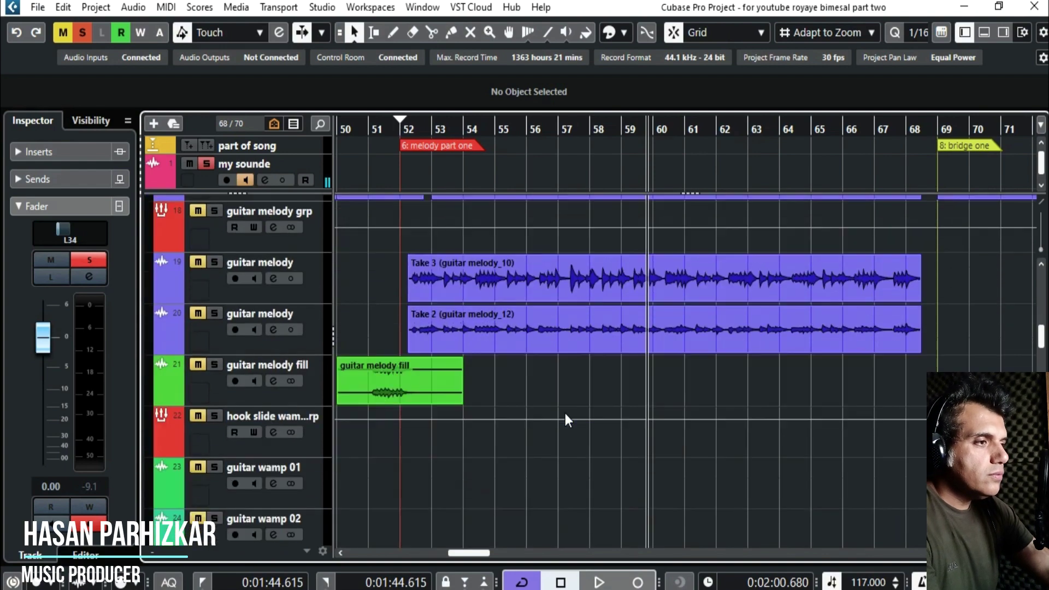
pyautogui.scroll(3, 565, 407)
pyautogui.scroll(1, 579, 376)
pyautogui.scroll(-3, 586, 391)
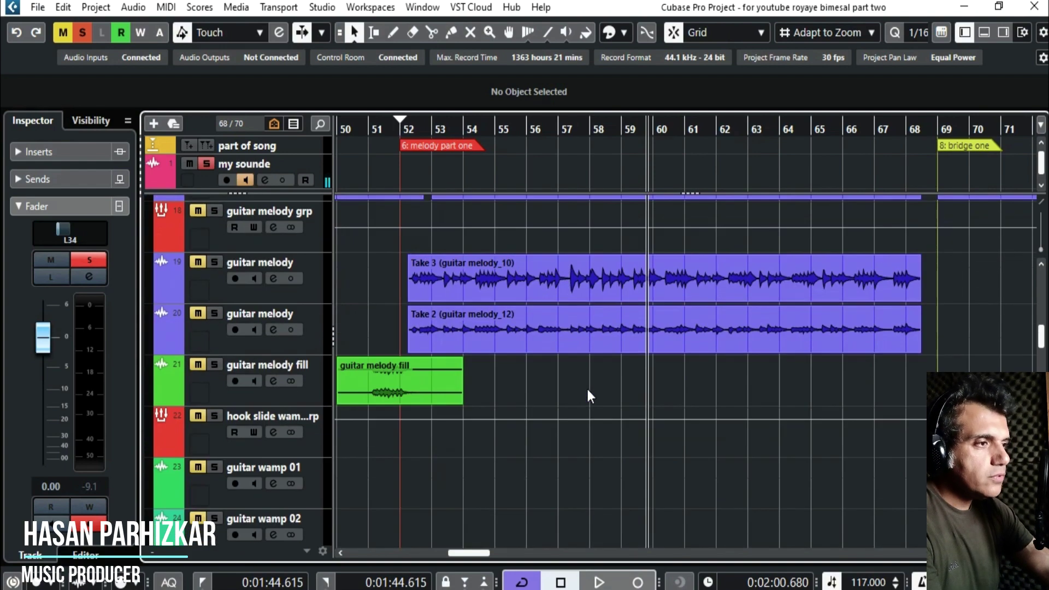
pyautogui.scroll(-7, 591, 387)
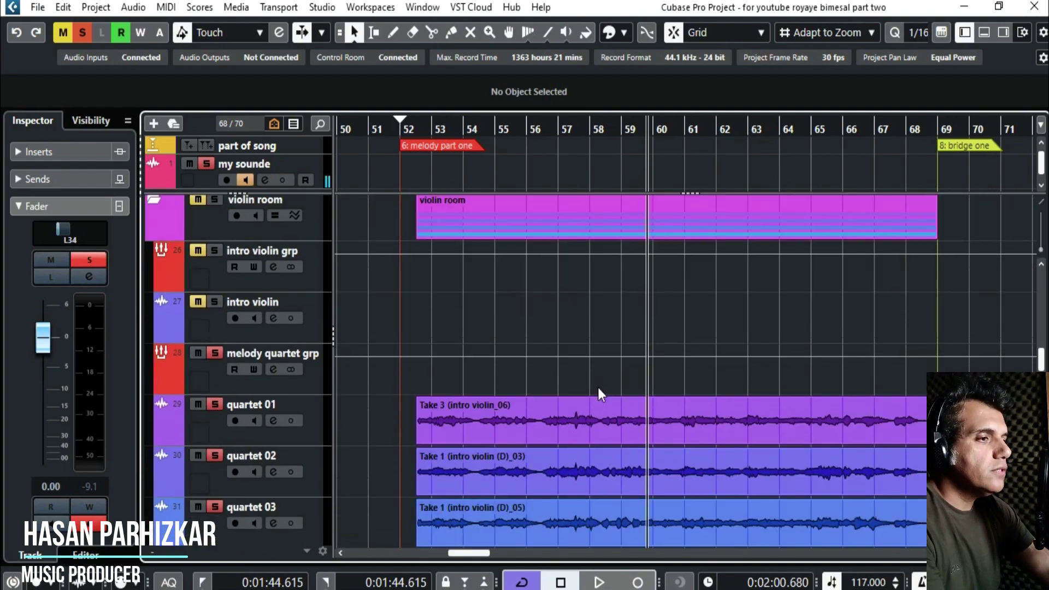
pyautogui.click(196, 353)
# Unmute the guitar grp and the arp guitar track, leaving the strum guitar and rythme guitar tracks muted.
pyautogui.scroll(8, 591, 333)
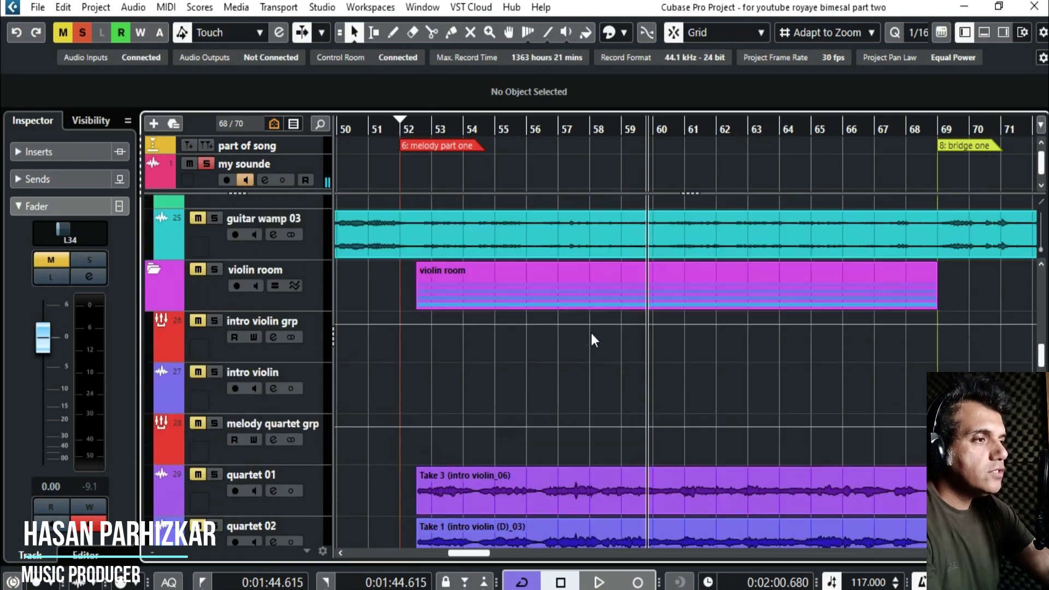
pyautogui.scroll(4, 598, 333)
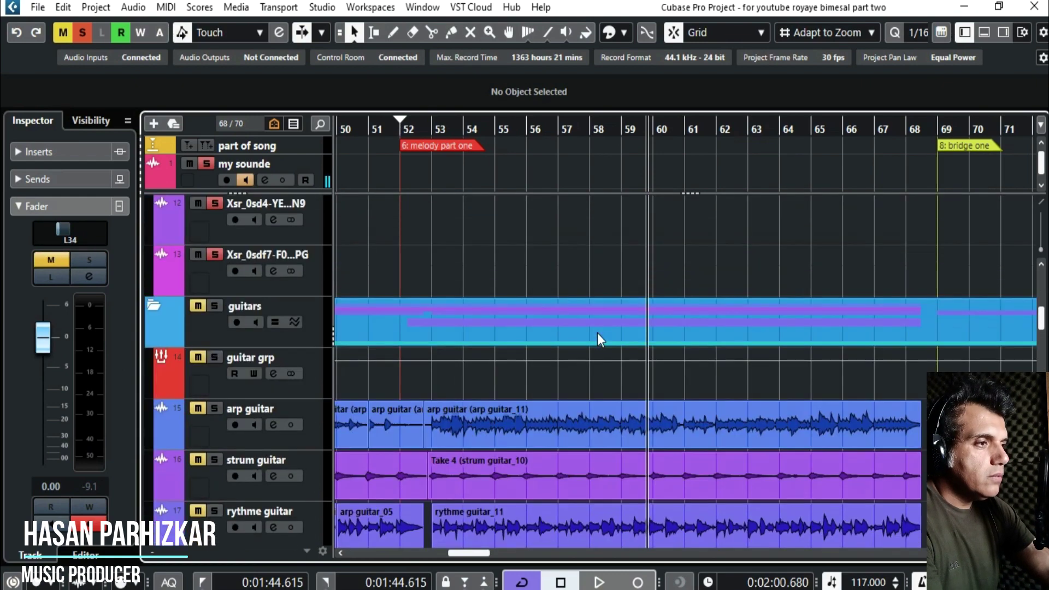
pyautogui.scroll(-1, 599, 330)
pyautogui.scroll(5, 599, 329)
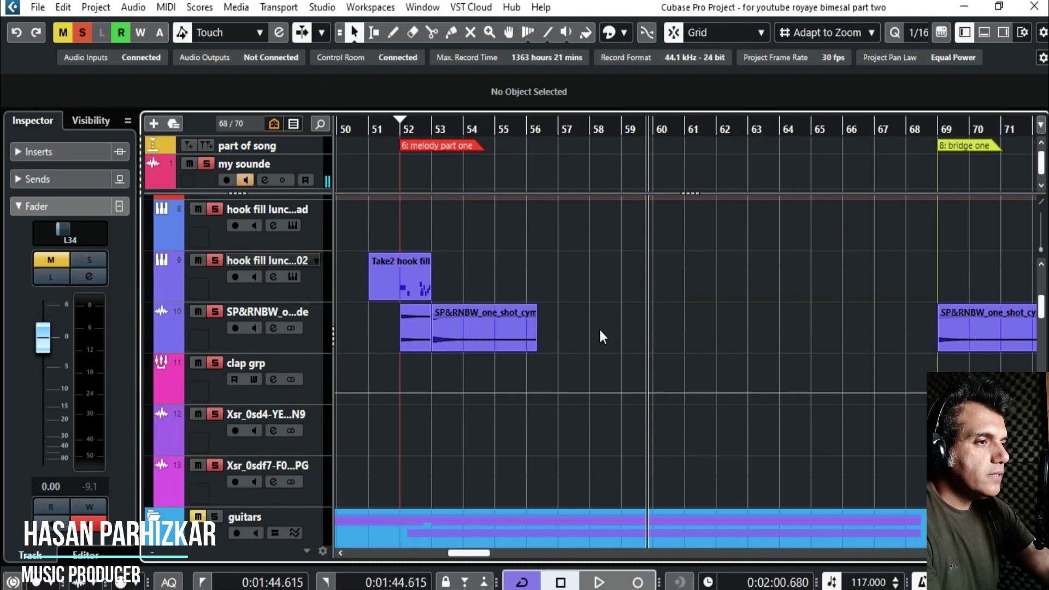
pyautogui.scroll(-4, 599, 330)
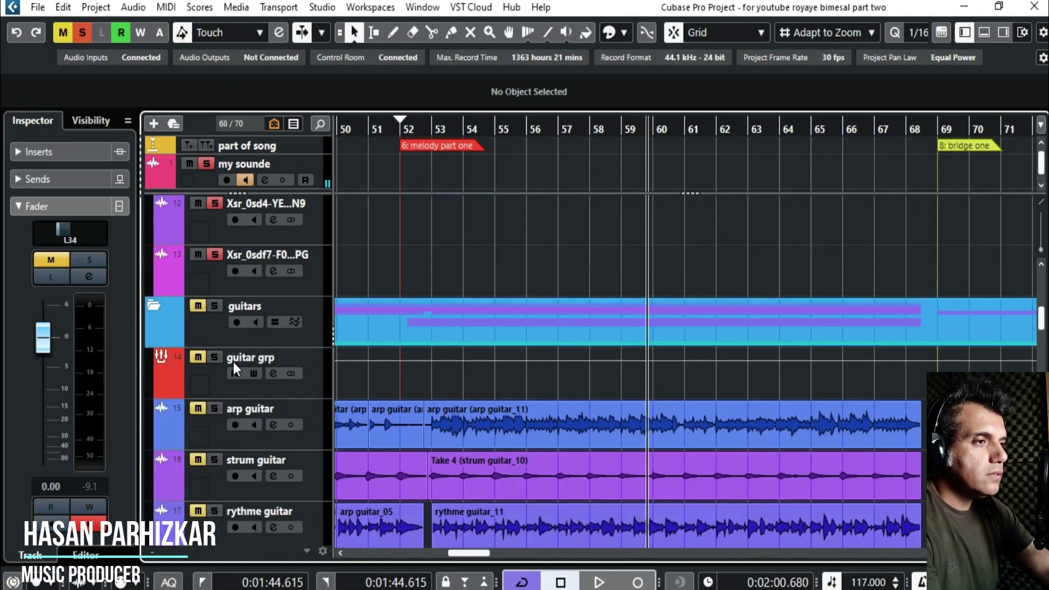
pyautogui.click(198, 357)
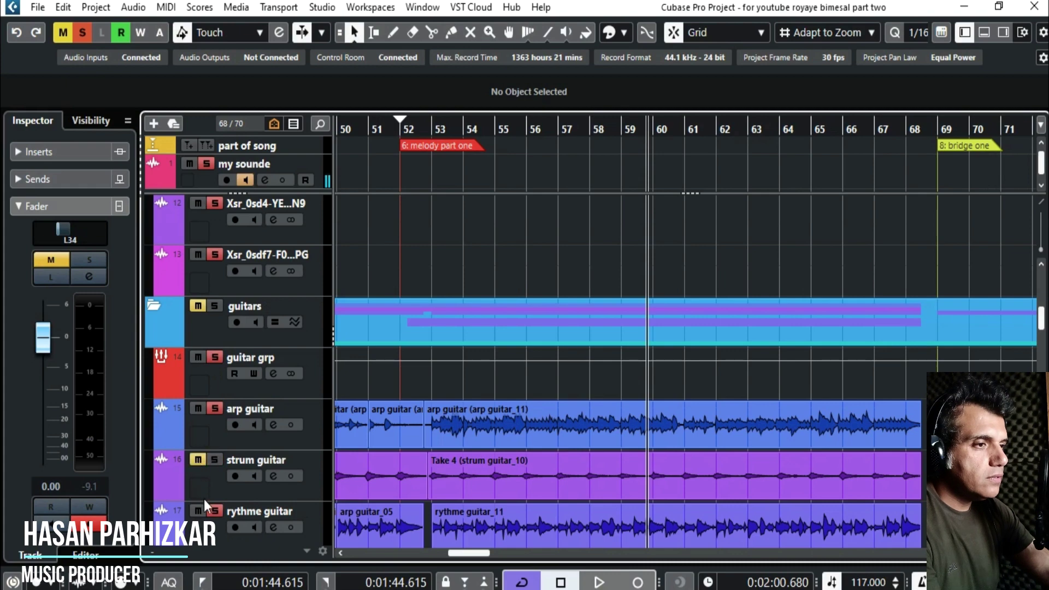
pyautogui.scroll(2, 699, 389)
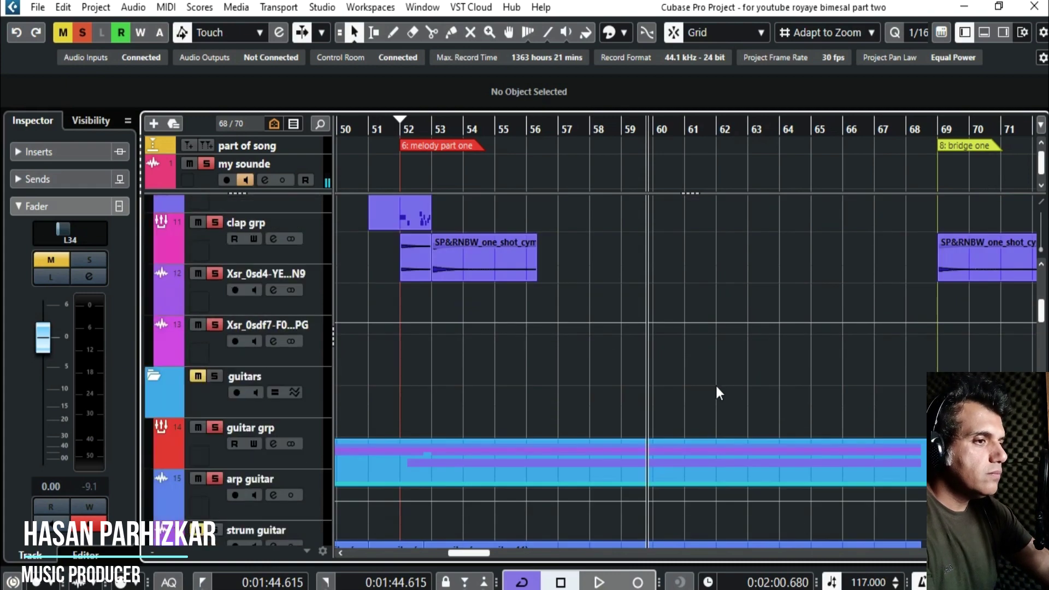
pyautogui.scroll(-3, 756, 350)
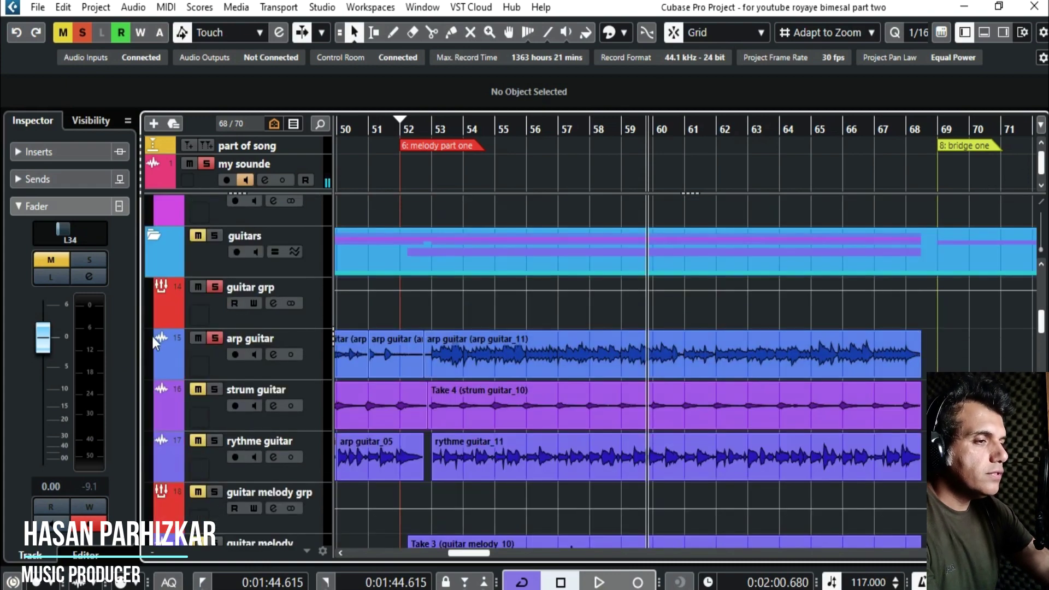
pyautogui.click(198, 390)
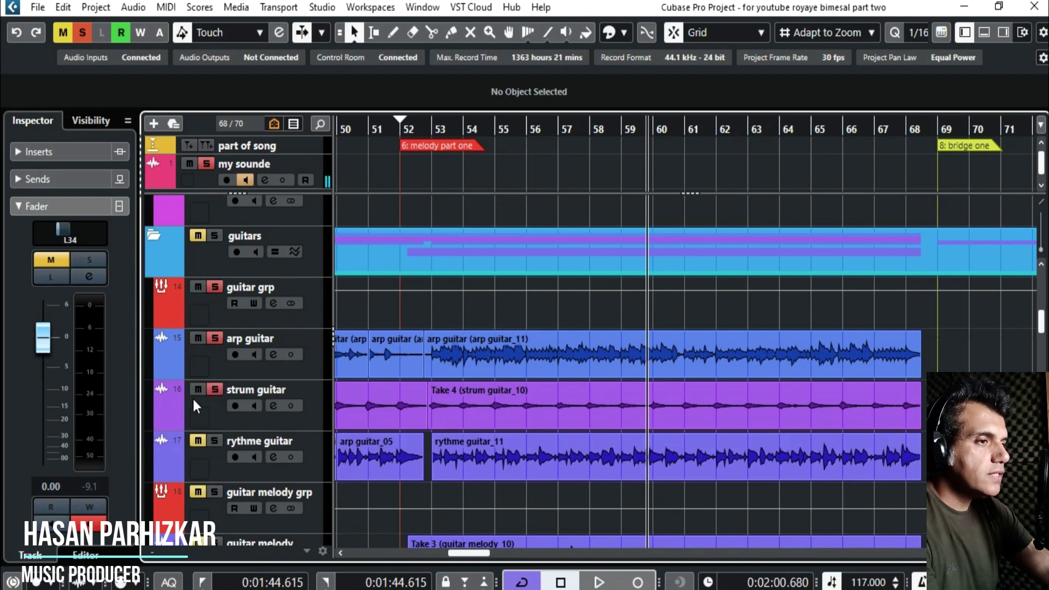
pyautogui.click(198, 389)
# Select the arp guitar track to check its pan, then play it from bar 53, muting the my sounde track during playback.
pyautogui.click(406, 128)
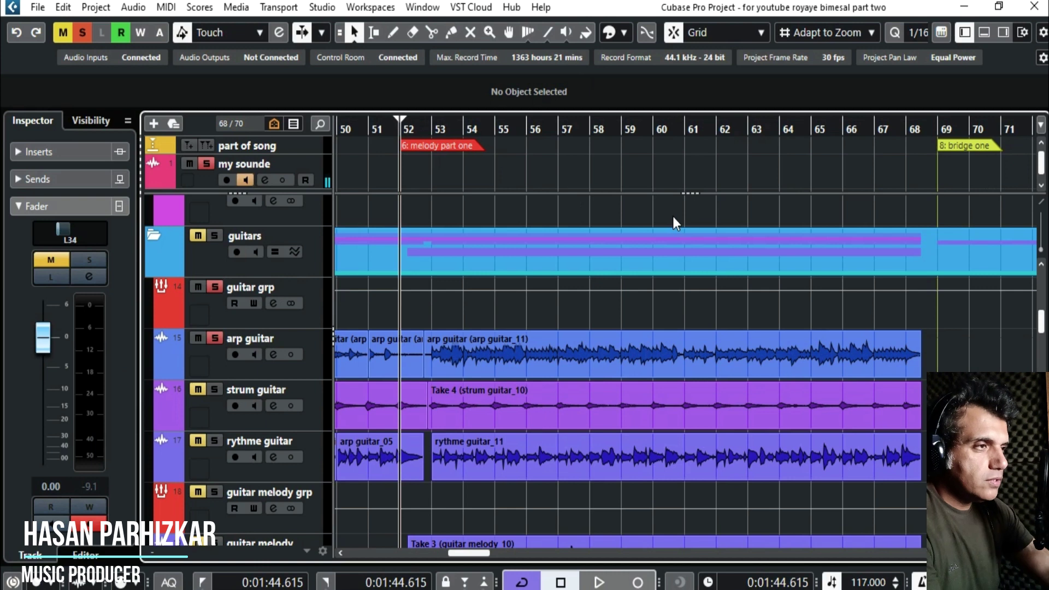
pyautogui.press('space')
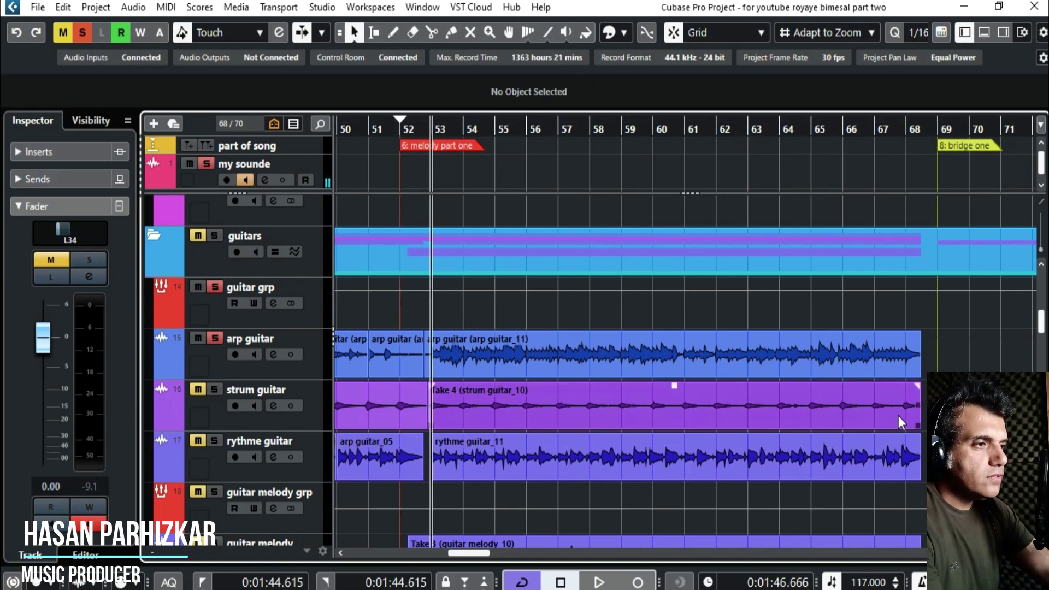
pyautogui.click(216, 362)
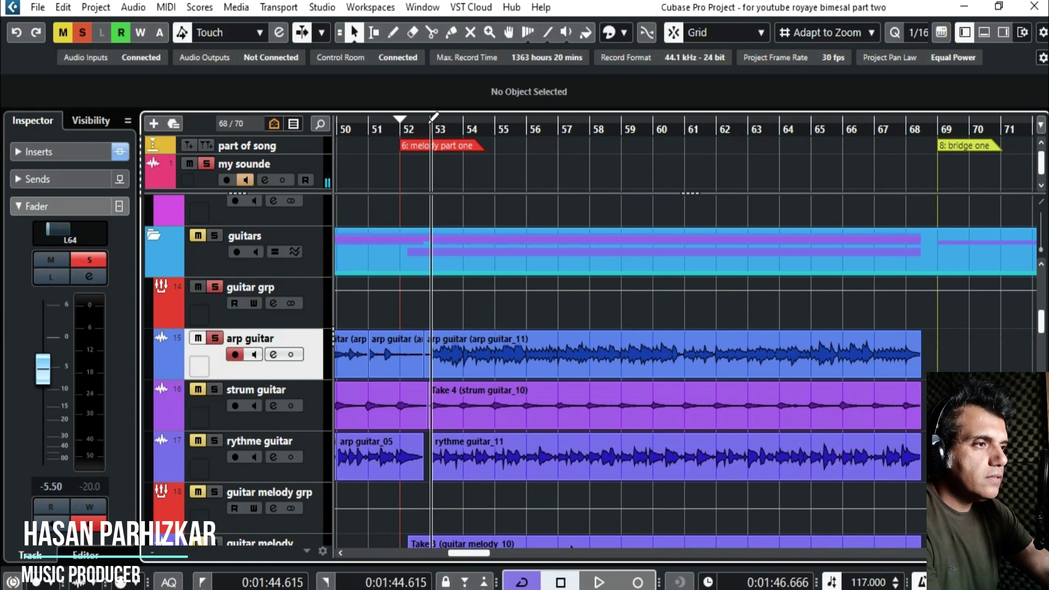
pyautogui.click(831, 375)
pyautogui.press('space')
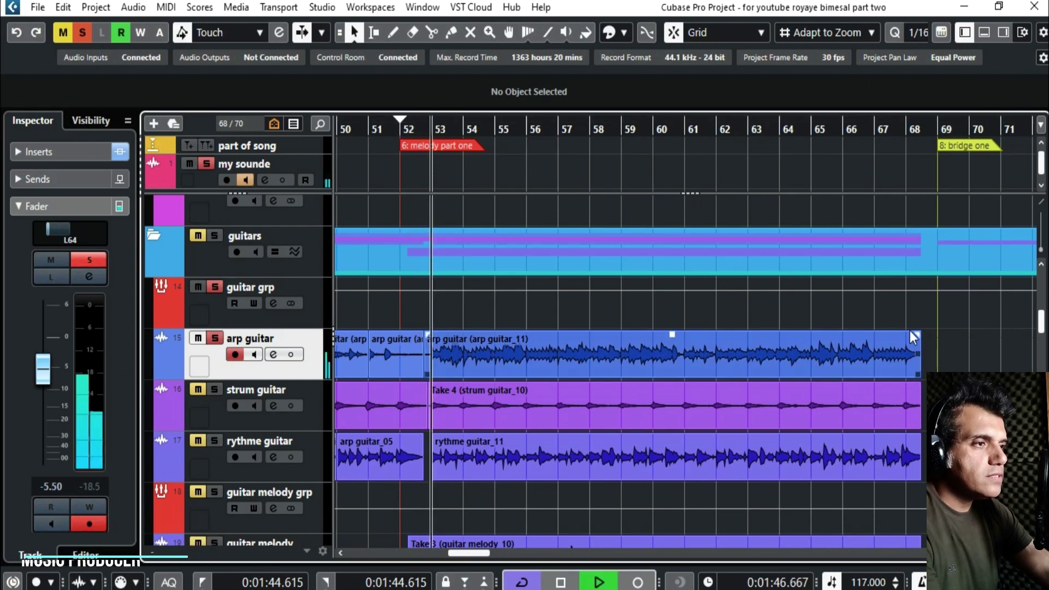
pyautogui.click(189, 163)
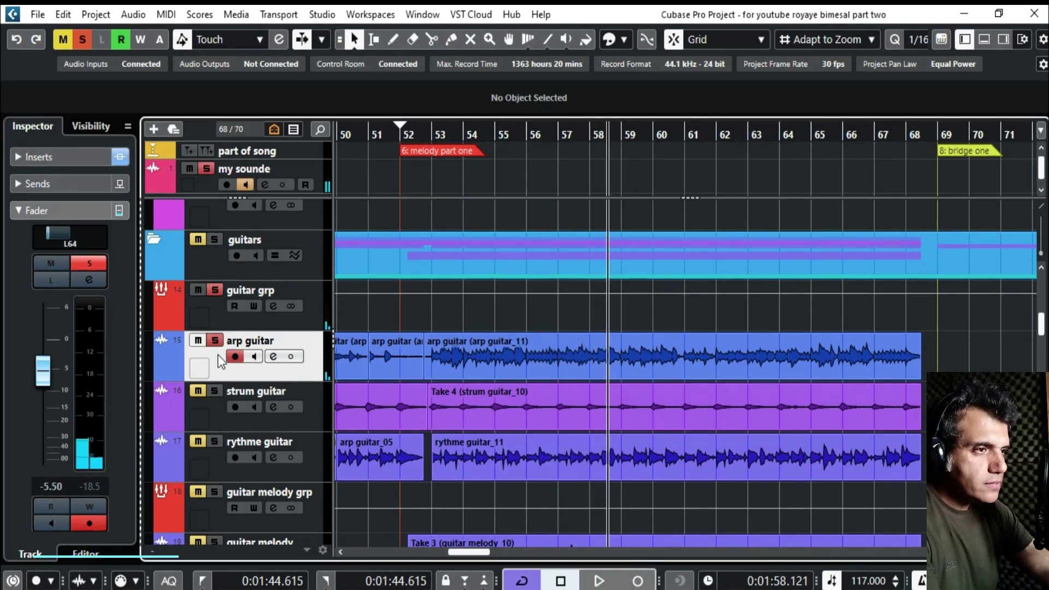
# Unmute and select the strum guitar track, and play it with the arp guitar from bar 53 with the my sounde track muted.
pyautogui.click(215, 390)
pyautogui.click(431, 135)
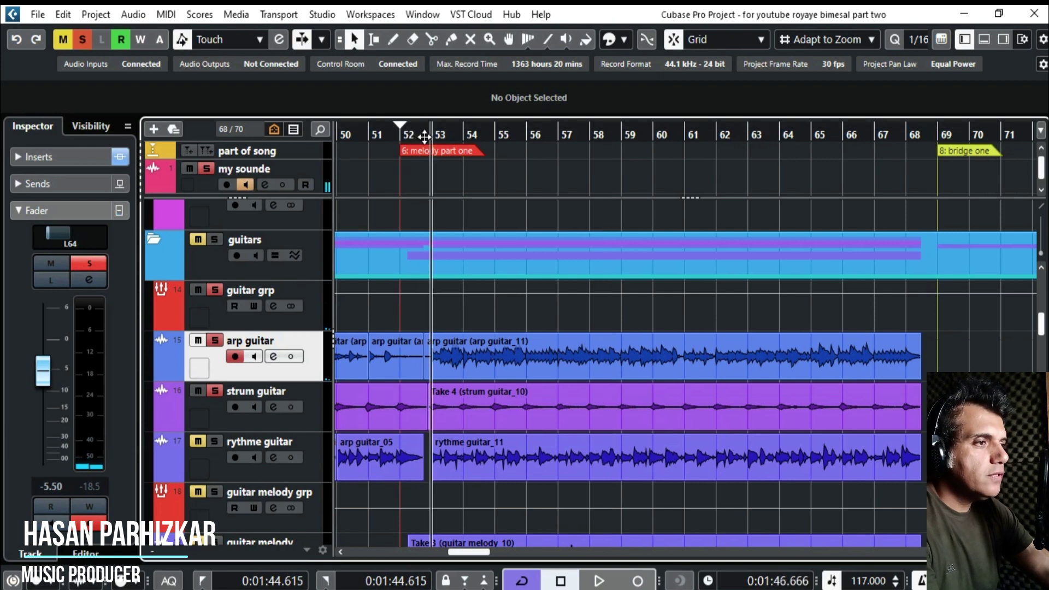
pyautogui.click(211, 416)
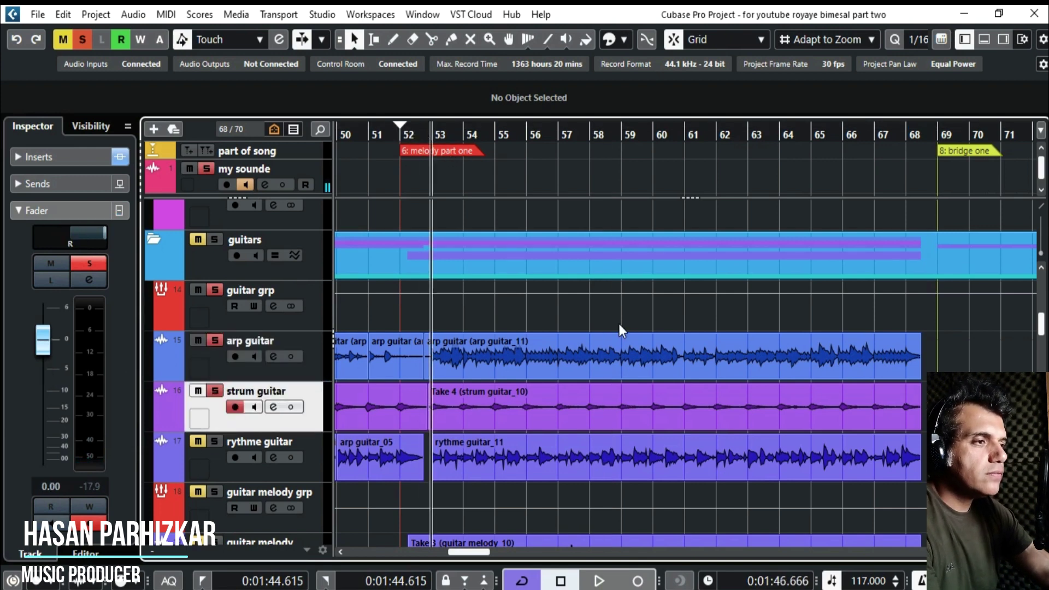
pyautogui.press('space')
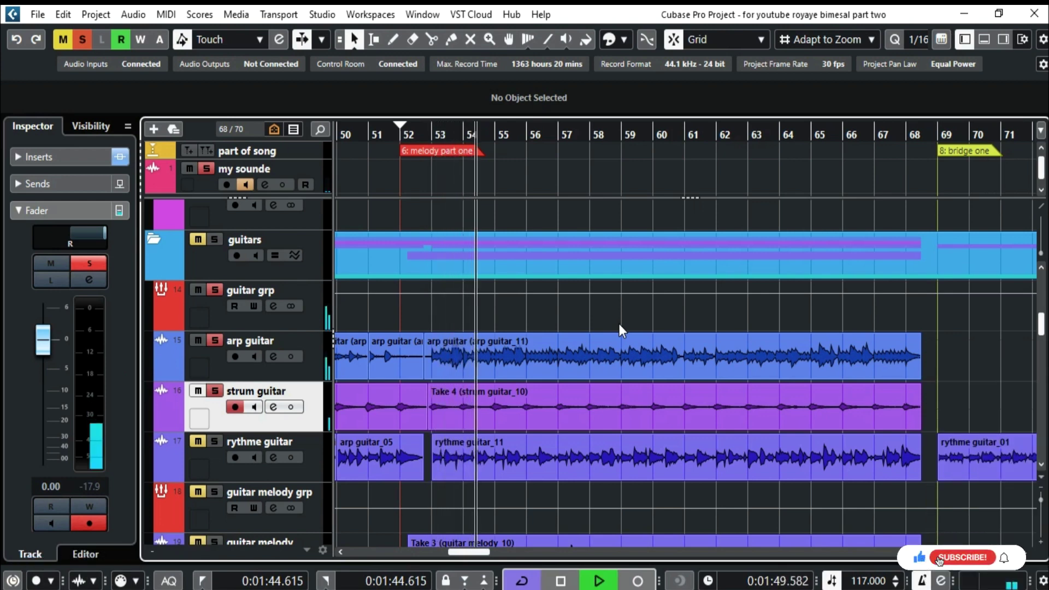
pyautogui.click(189, 167)
pyautogui.click(738, 368)
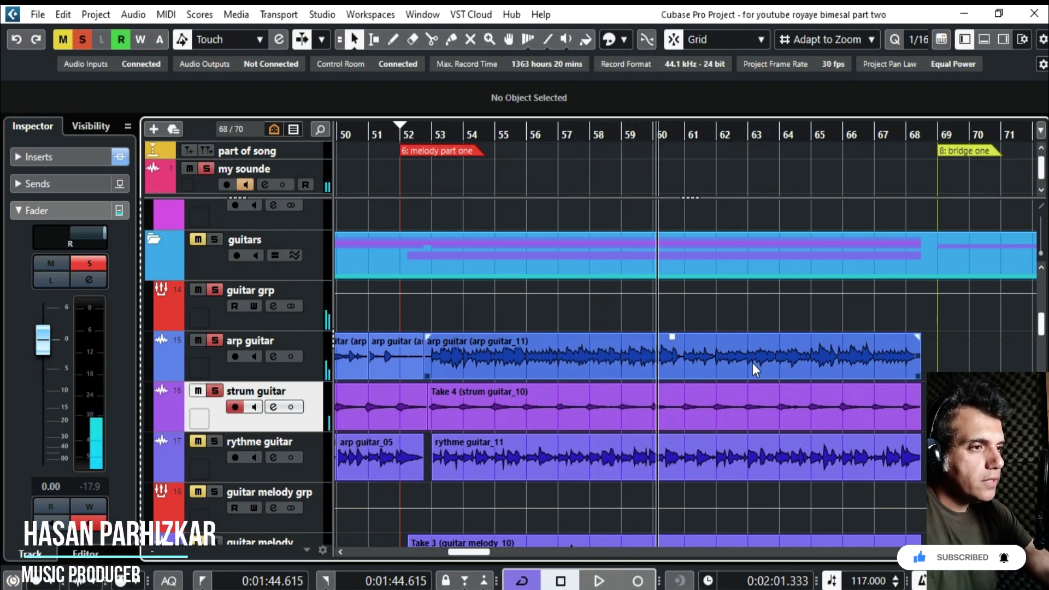
# Unmute the rythme guitar track and select it and the strum guitar track in turn to compare their pan settings.
pyautogui.click(416, 136)
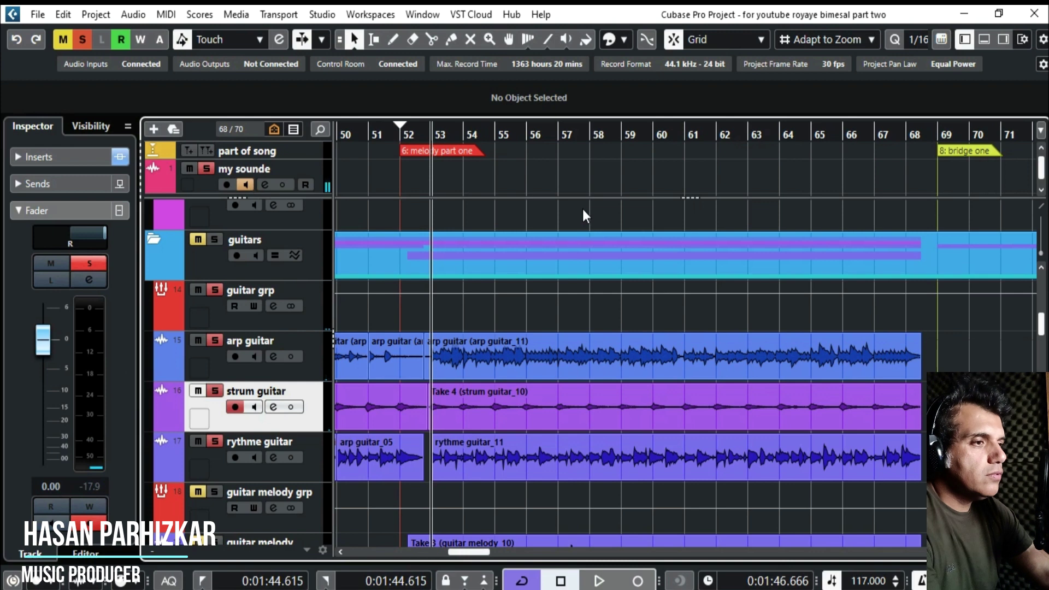
pyautogui.click(208, 461)
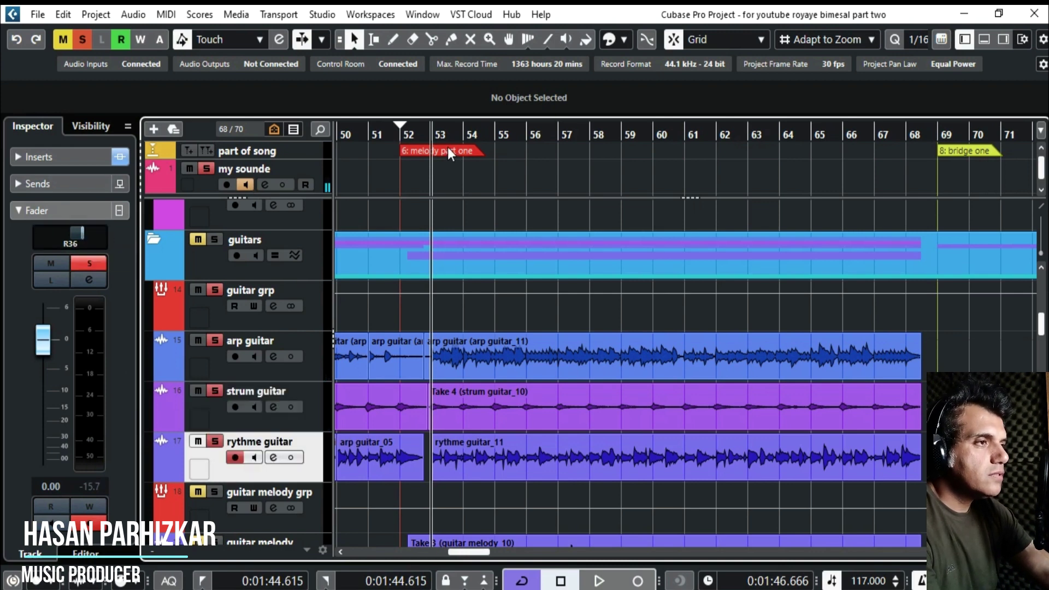
pyautogui.click(209, 422)
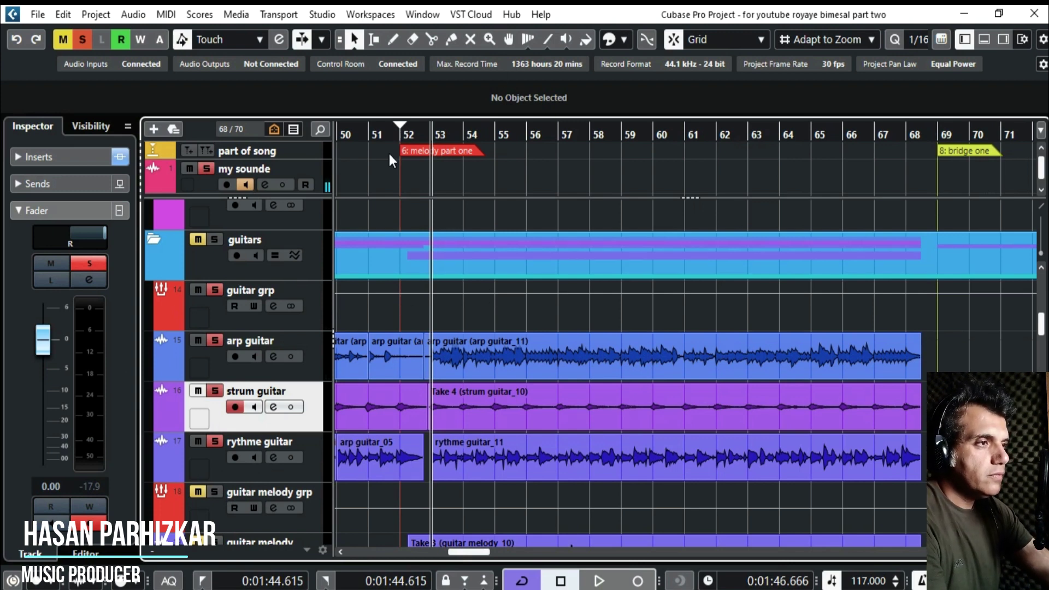
# Play the arp, strum and rythme guitars together from bar 52, briefly muting the my sounde and rythme guitar tracks.
pyautogui.click(404, 131)
pyautogui.press('space')
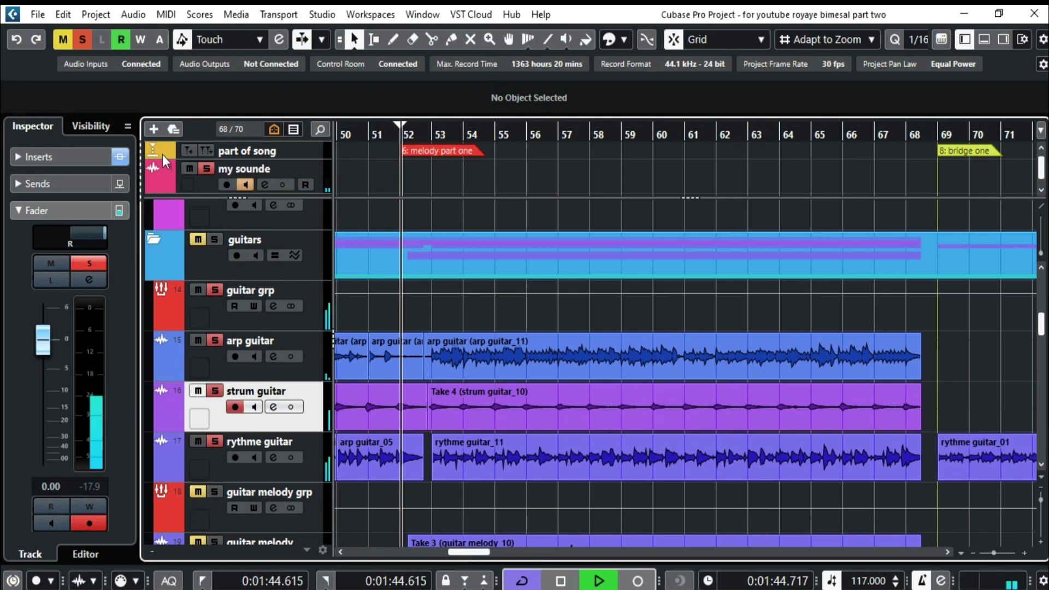
pyautogui.click(189, 167)
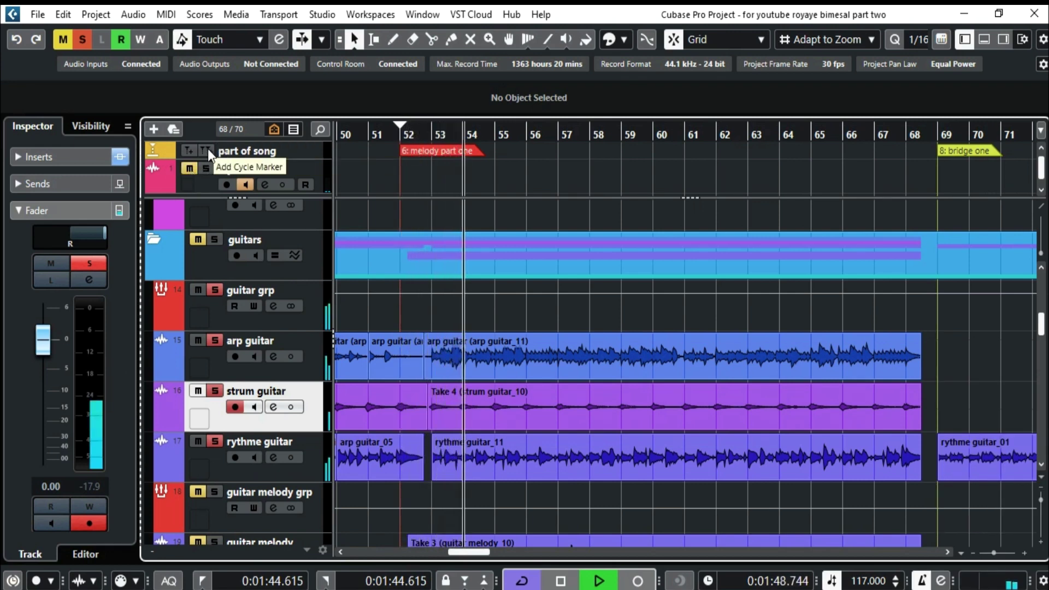
pyautogui.click(189, 168)
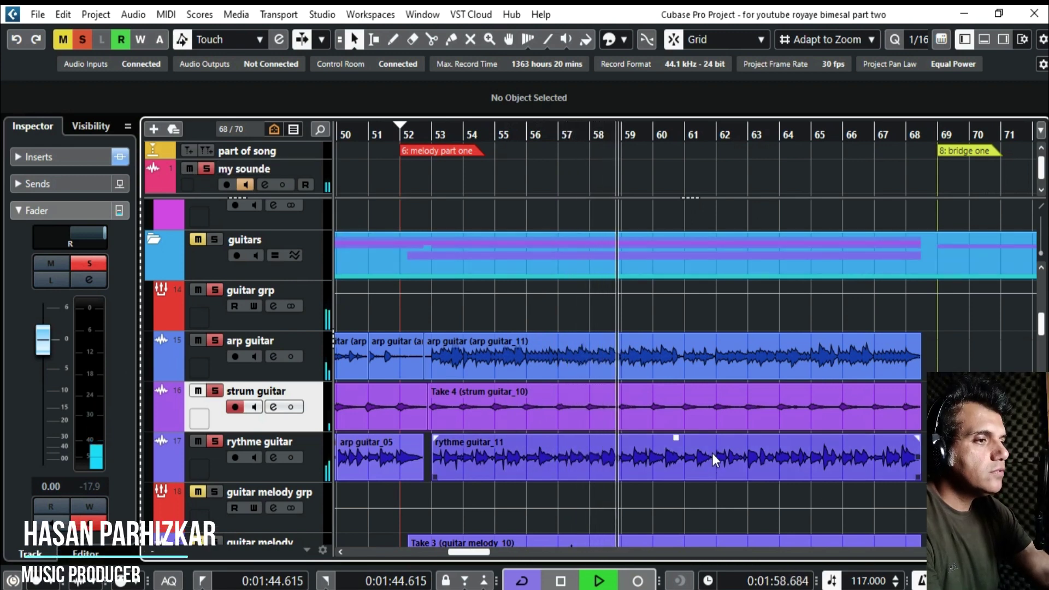
pyautogui.click(198, 441)
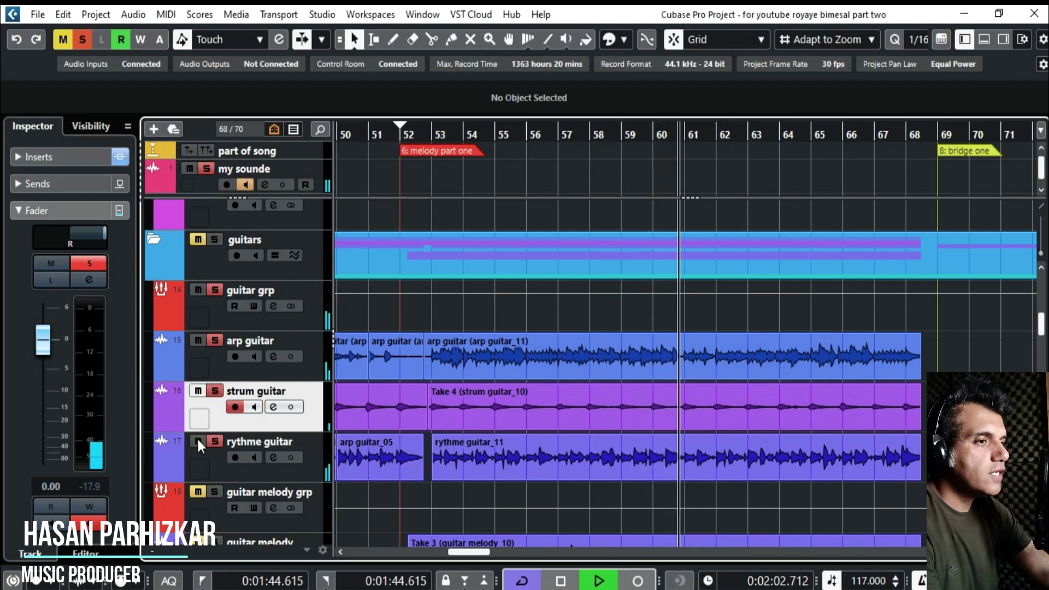
pyautogui.click(198, 440)
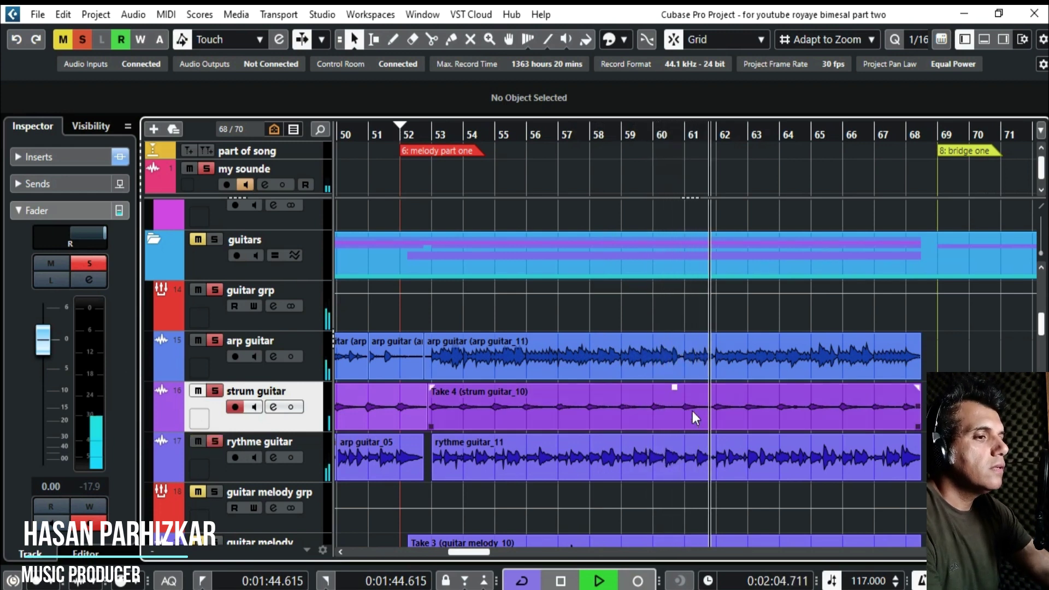
pyautogui.press('space')
# Unmute the guitar melody grp and look over the guitar melody, melody fill and guitar wamp tracks.
pyautogui.scroll(-3, 693, 411)
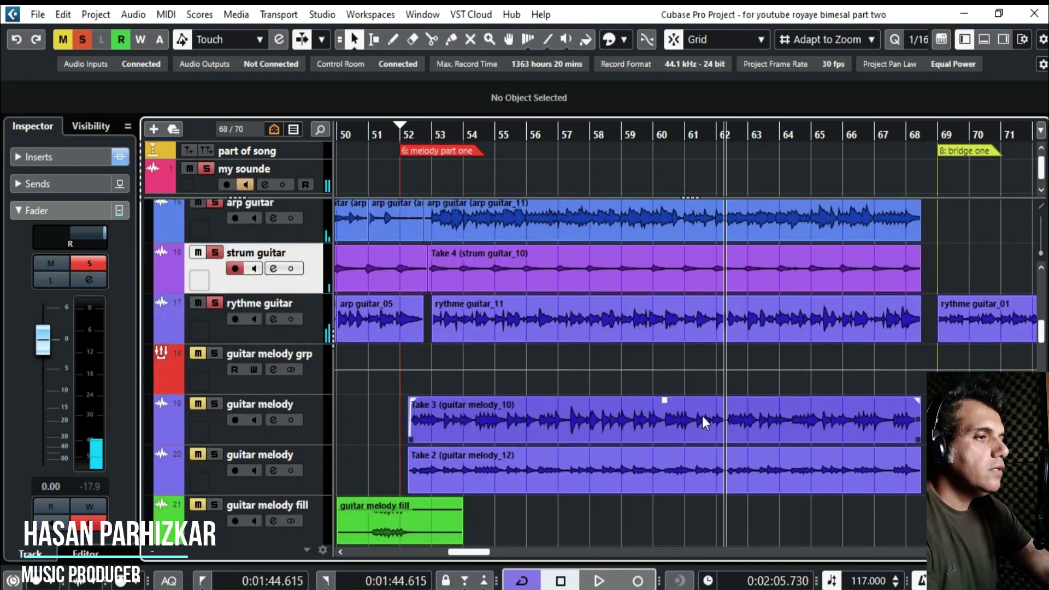
pyautogui.click(199, 353)
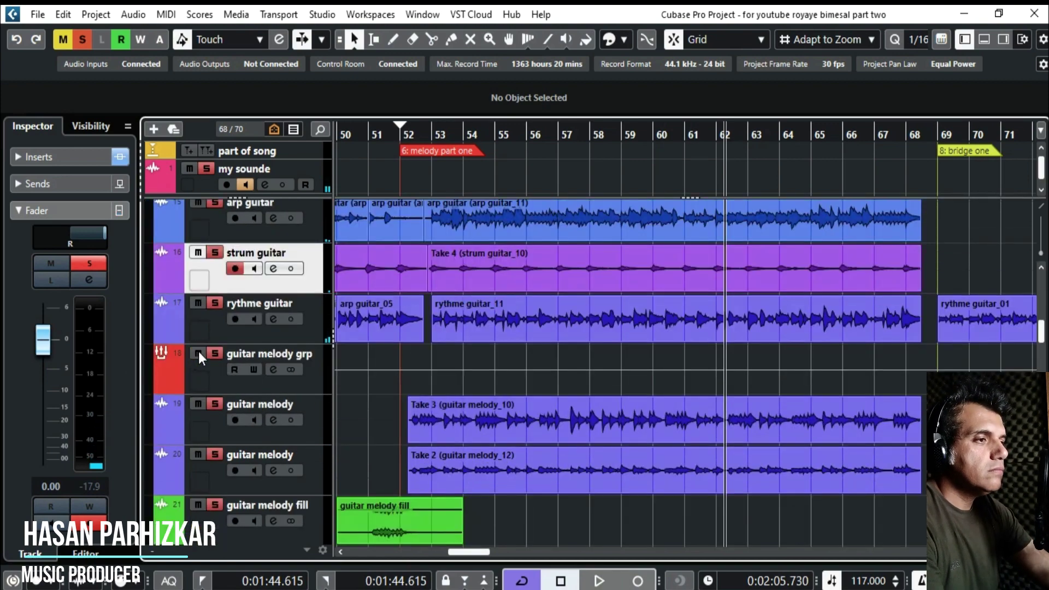
pyautogui.click(534, 318)
pyautogui.scroll(-6, 603, 343)
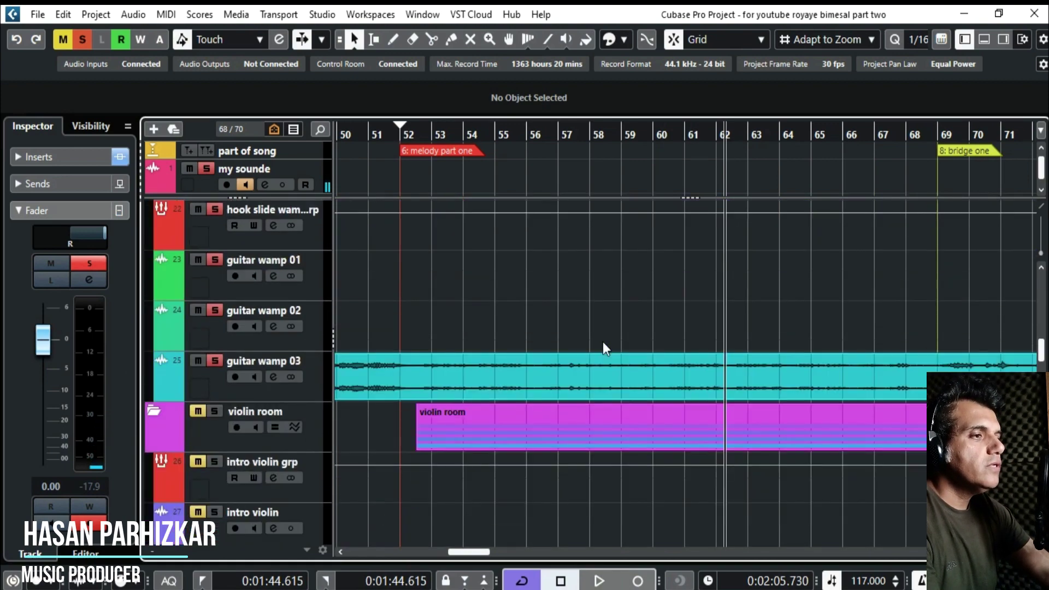
pyautogui.scroll(3, 607, 349)
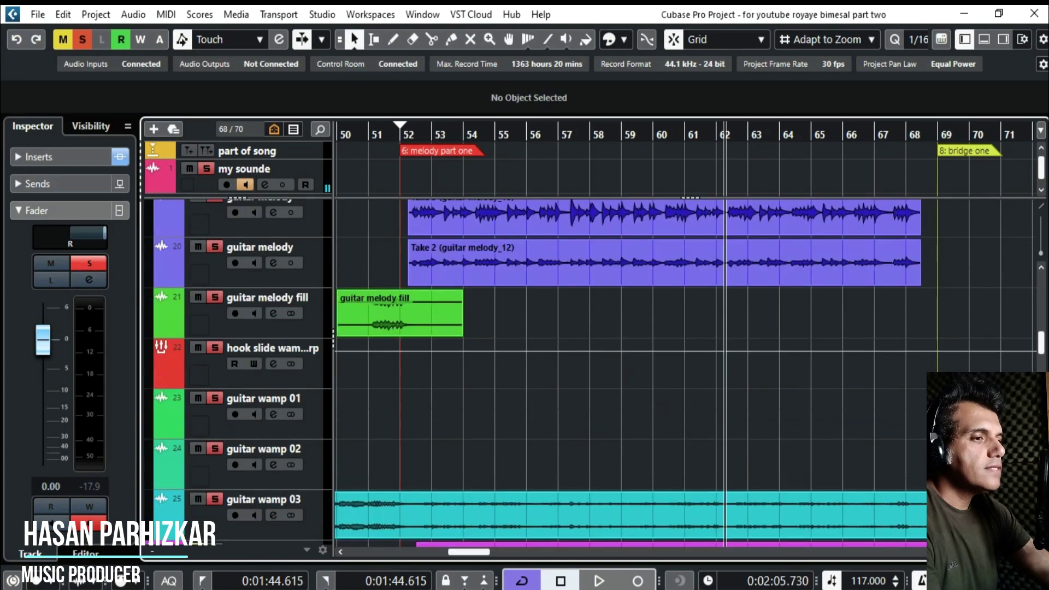
# Isolate the guitar melody grp with the first guitar melody track (Take 3), keeping my sounde audible, and play it from bar 52.
pyautogui.scroll(3, 190, 500)
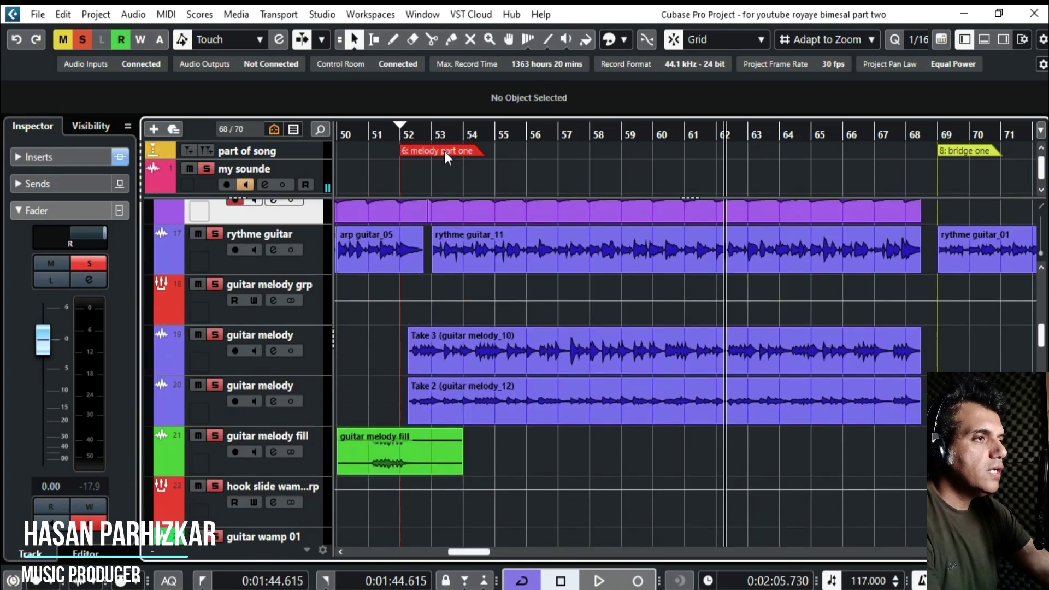
pyautogui.click(401, 132)
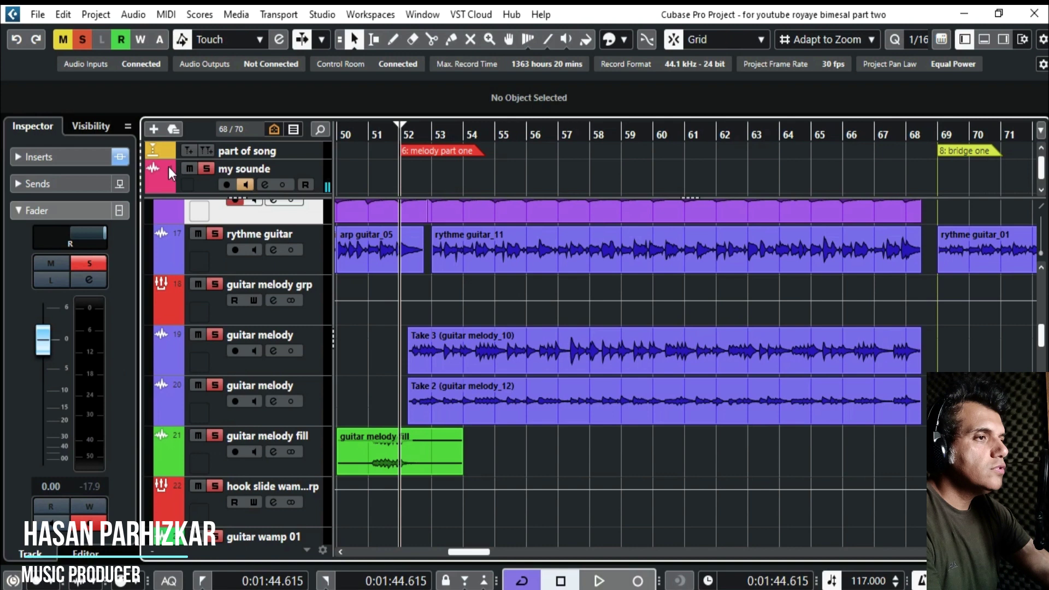
pyautogui.click(206, 168)
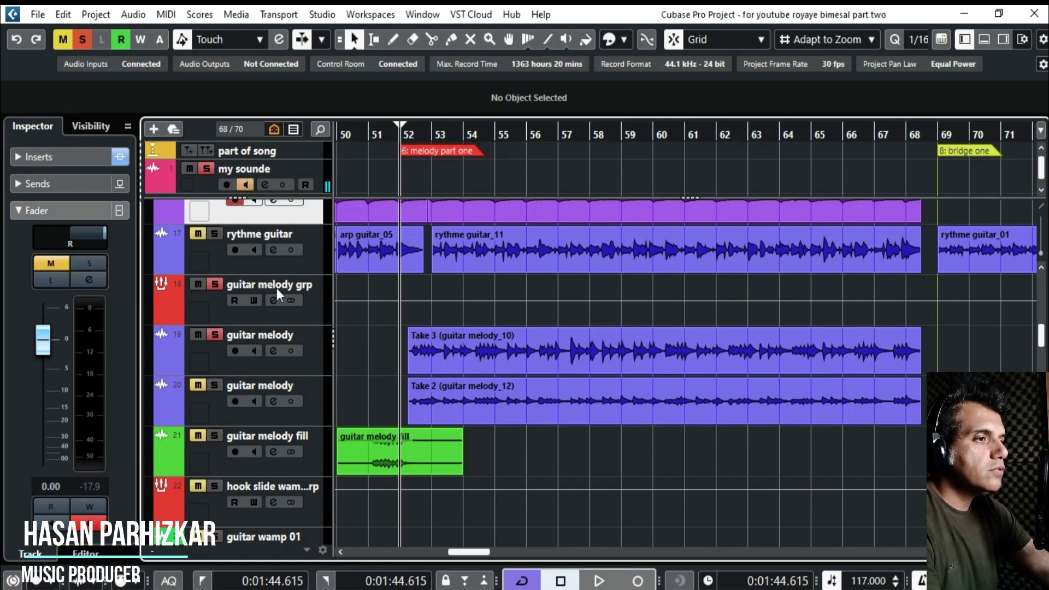
pyautogui.click(409, 133)
pyautogui.press('space')
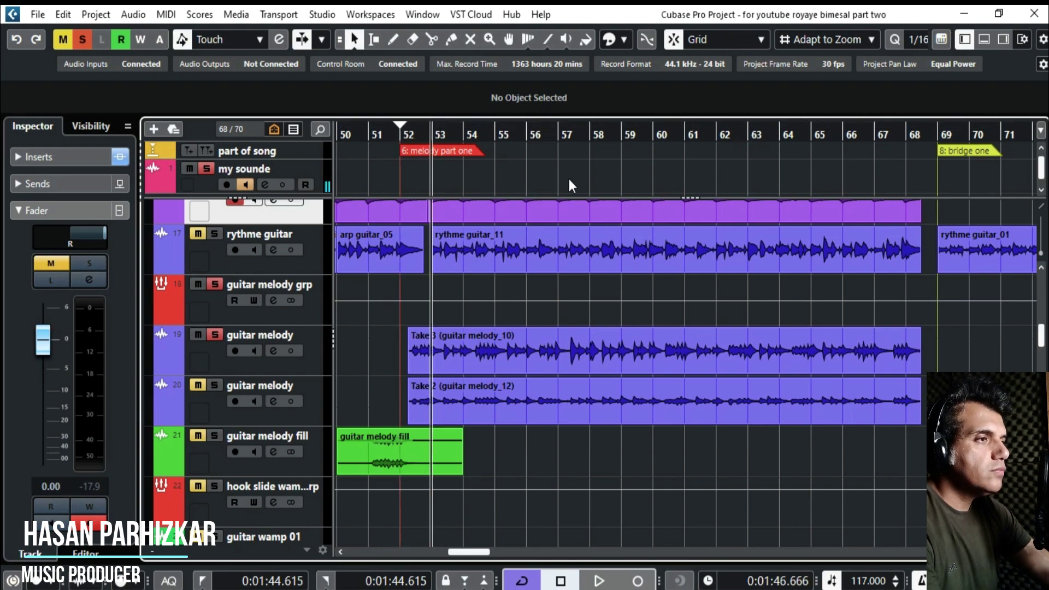
pyautogui.click(410, 134)
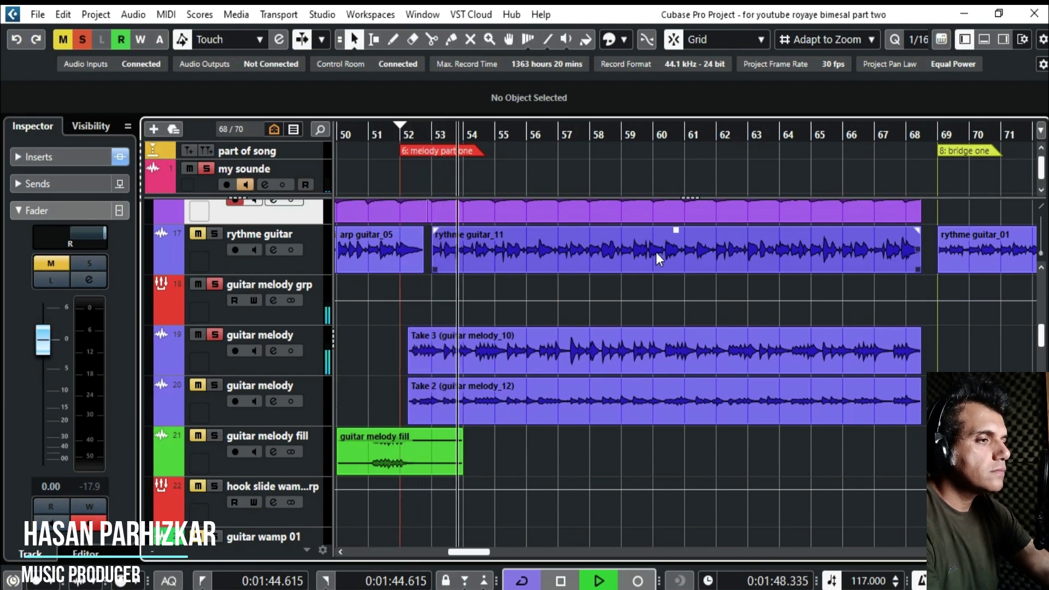
pyautogui.press('space')
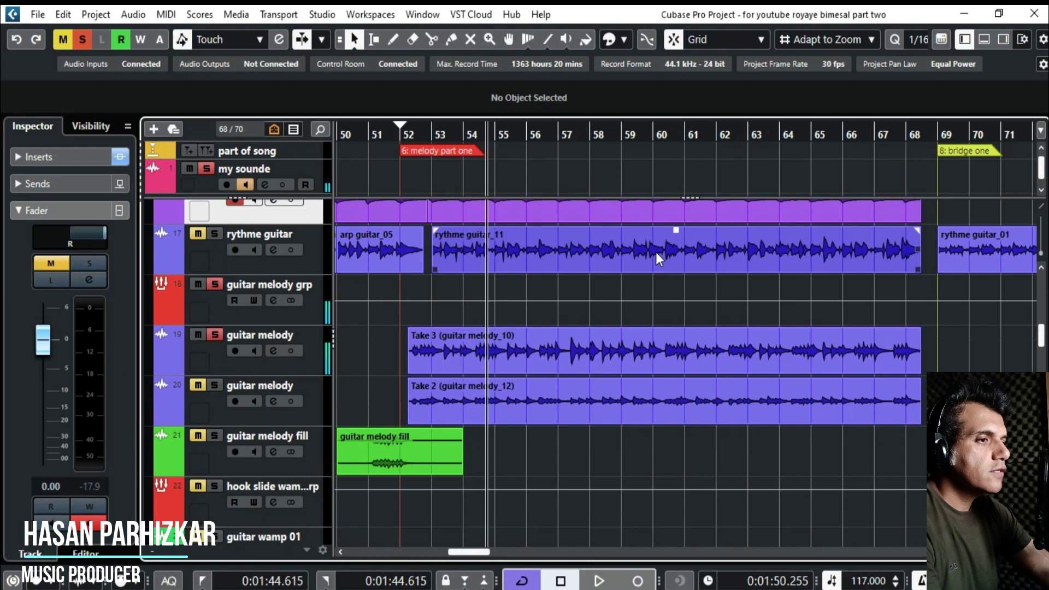
# Mute the first guitar melody track, leave the second one (Take 2) audible, and play it from bar 52.
pyautogui.click(199, 335)
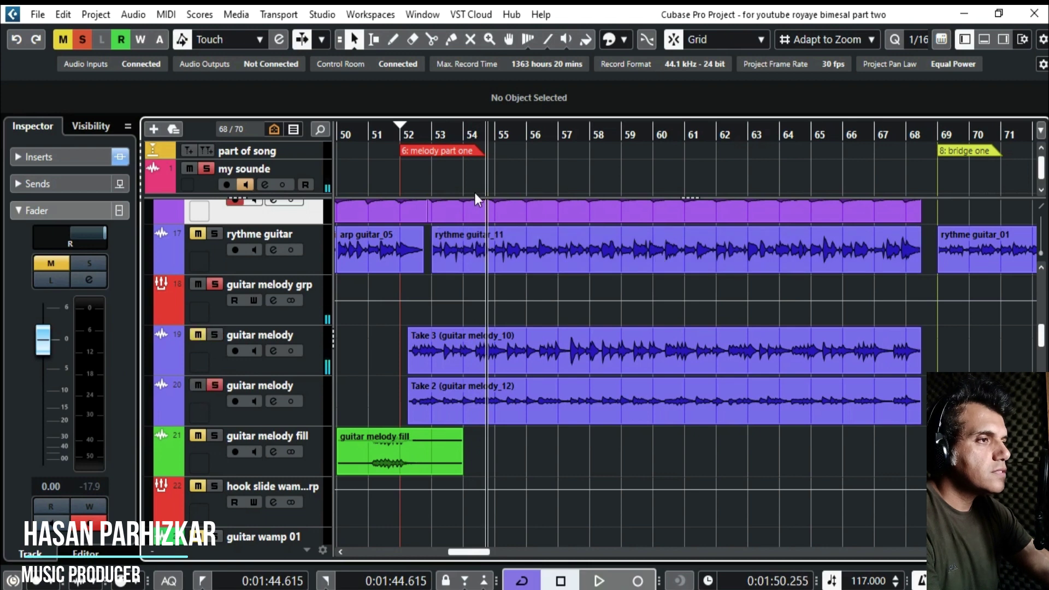
pyautogui.click(414, 130)
pyautogui.press('space')
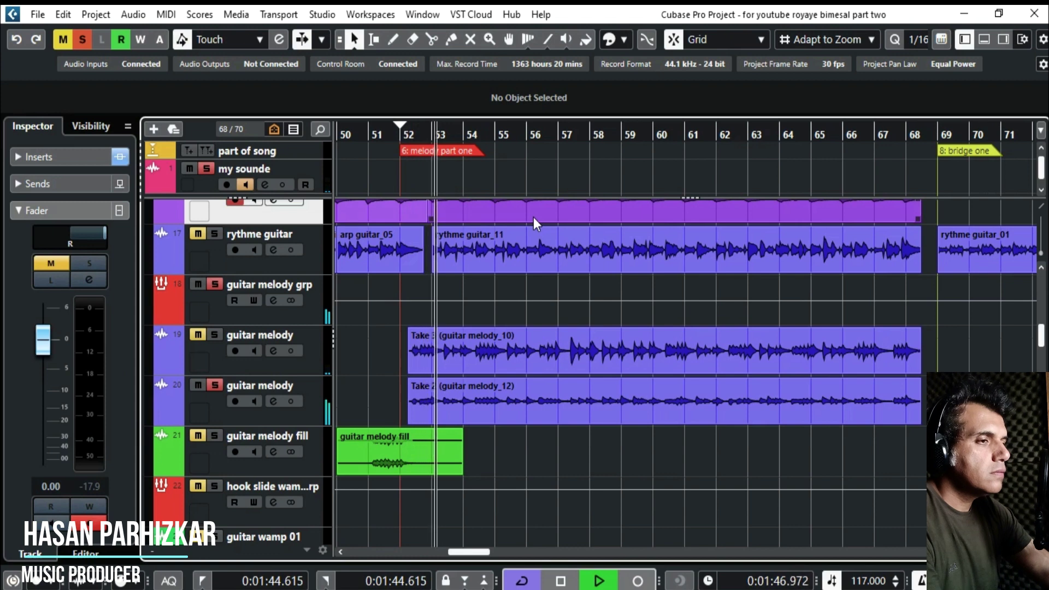
pyautogui.press('space')
# Unmute the first guitar melody track and play both melody takes together from bar 52, briefly muting the my sounde track.
pyautogui.click(198, 334)
pyautogui.click(214, 334)
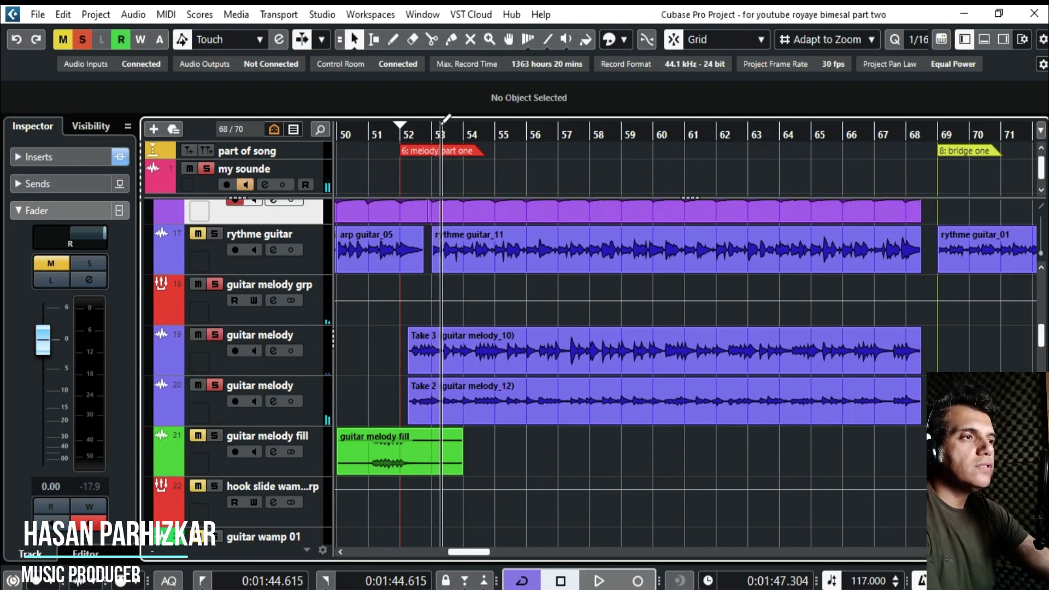
pyautogui.click(408, 134)
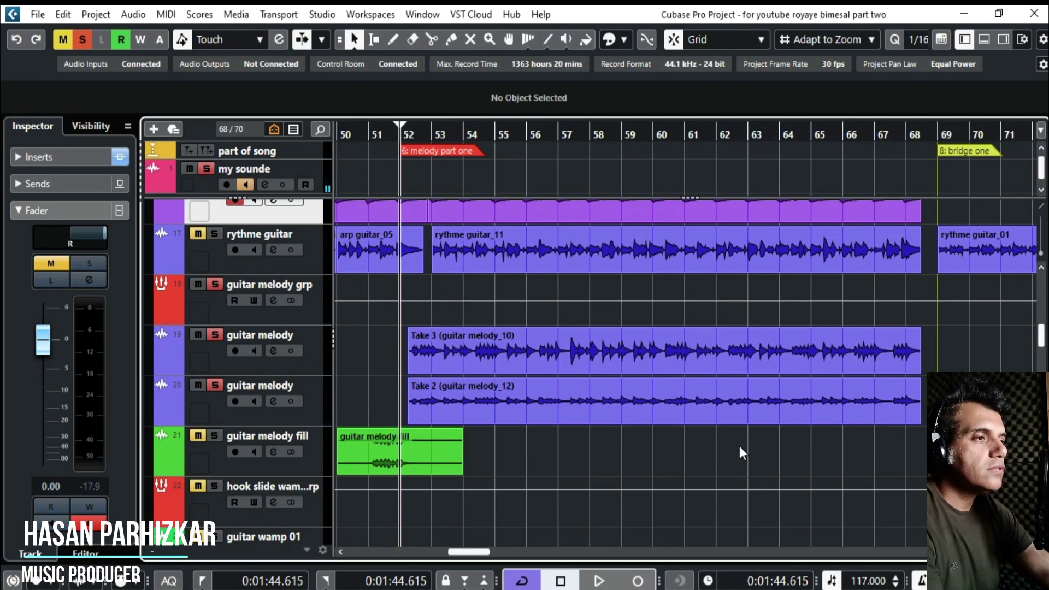
pyautogui.click(750, 422)
pyautogui.press('space')
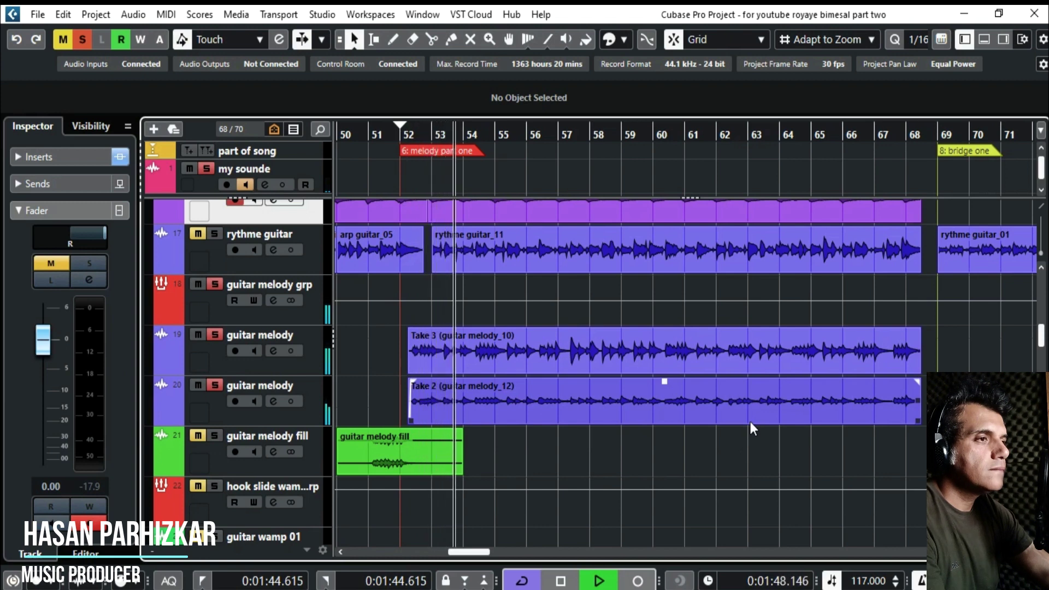
pyautogui.click(189, 169)
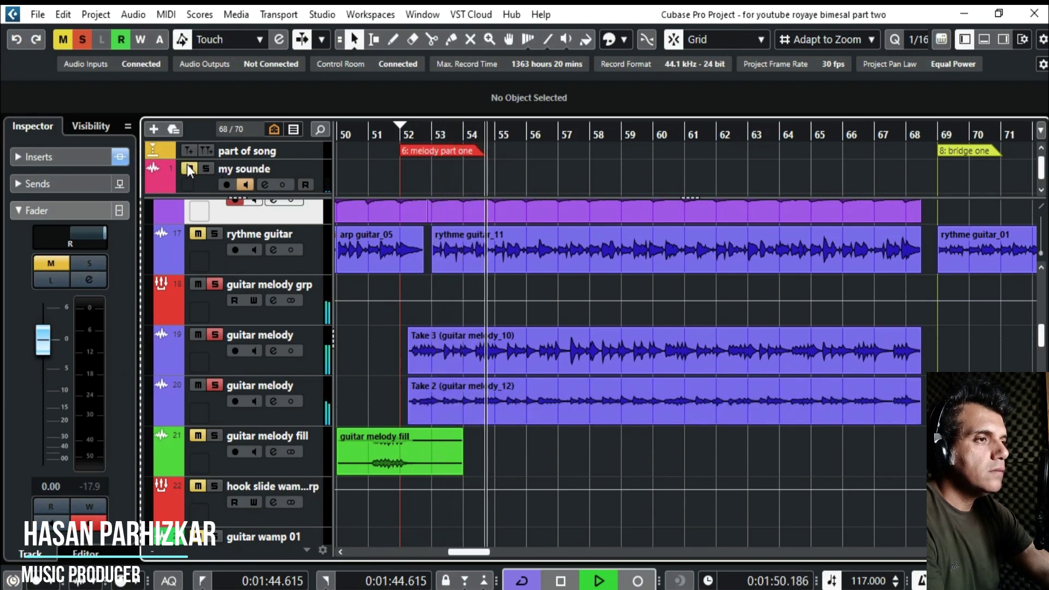
pyautogui.click(189, 169)
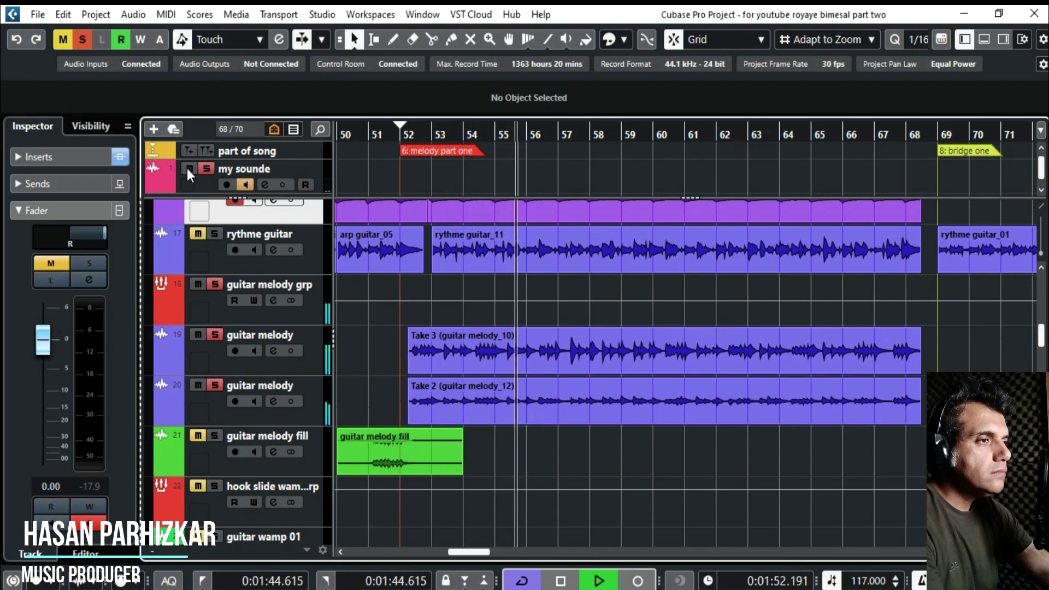
pyautogui.press('space')
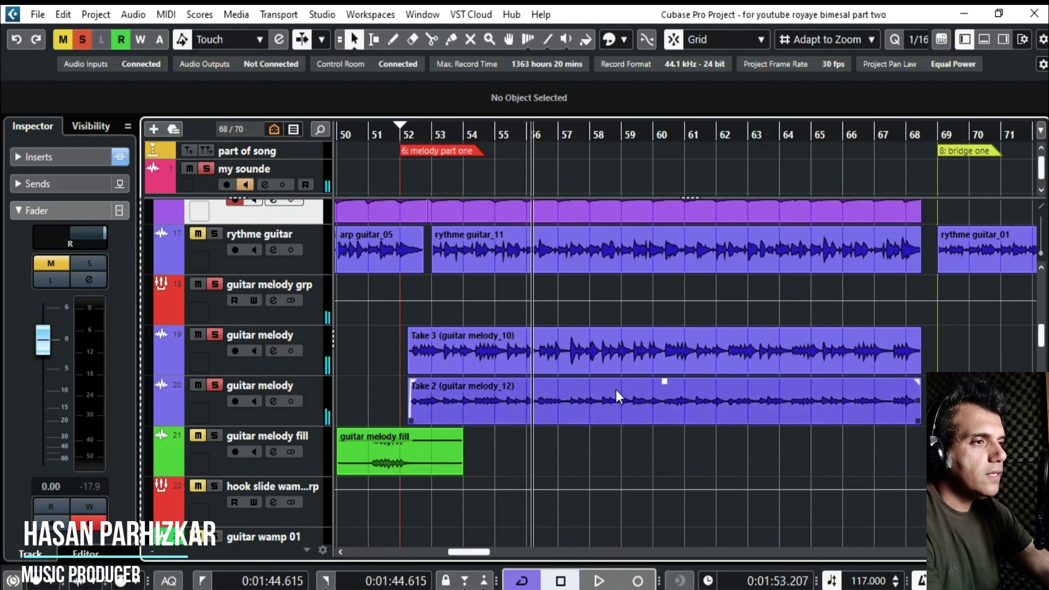
# Unmute the intro violin grp and melody quartet grp with their violin tracks, and briefly play them with the guitar melodies.
pyautogui.scroll(3, 603, 379)
pyautogui.scroll(-5, 603, 380)
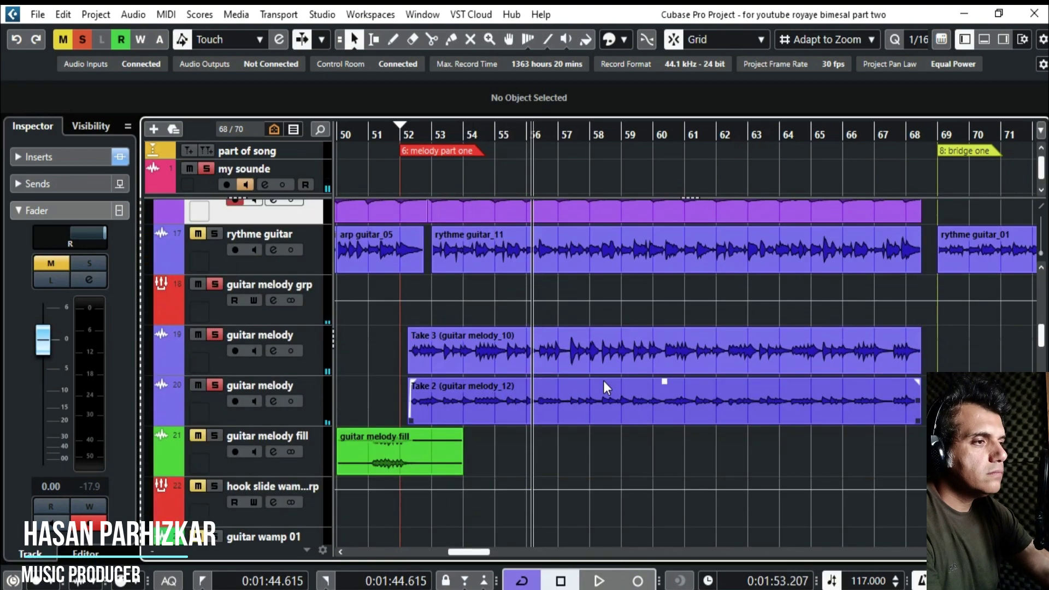
pyautogui.scroll(-2, 605, 381)
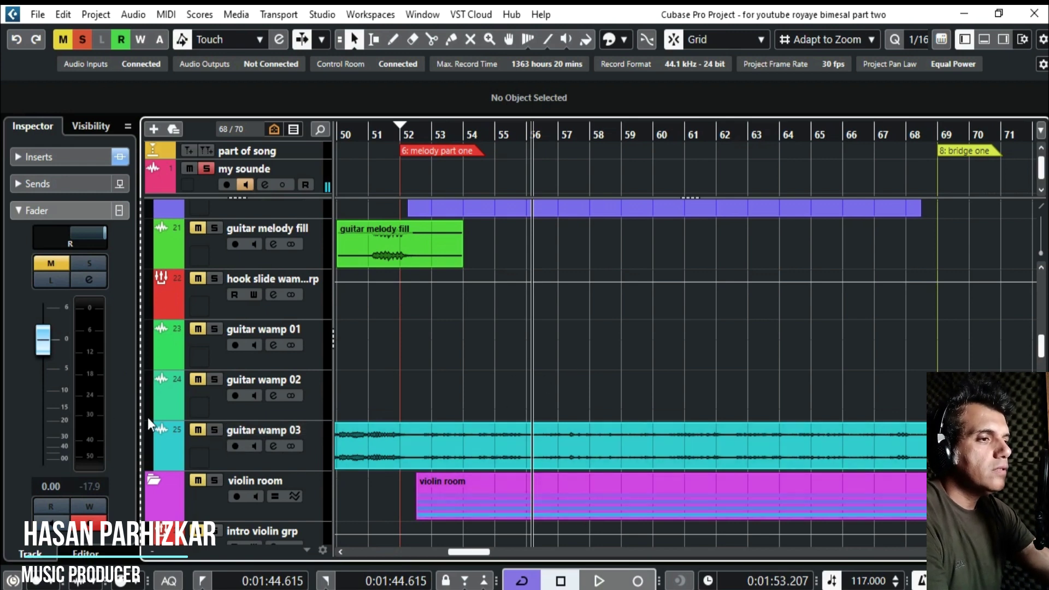
pyautogui.scroll(-8, 546, 365)
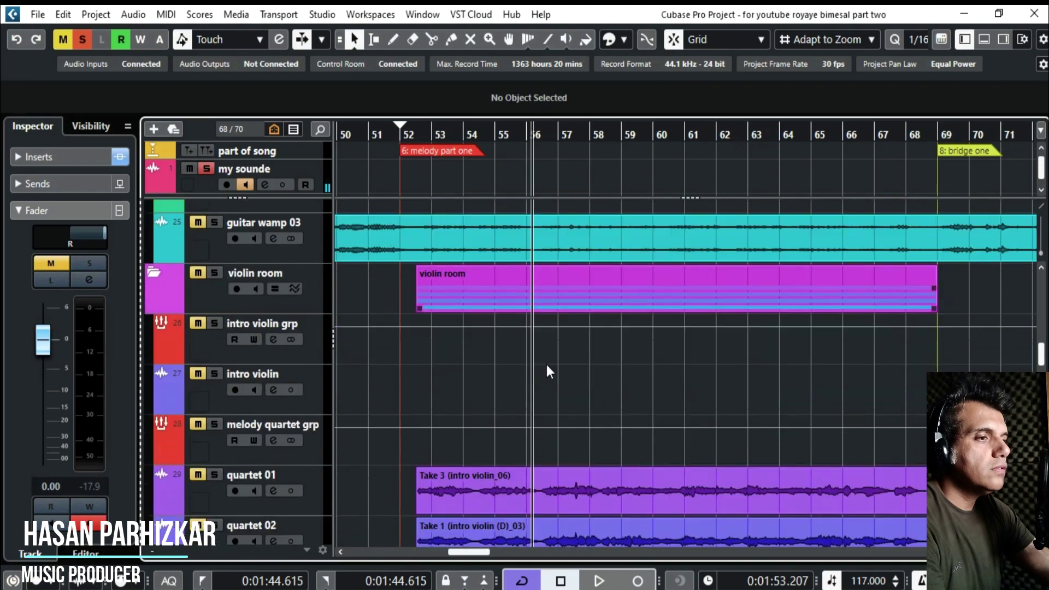
pyautogui.scroll(4, 511, 350)
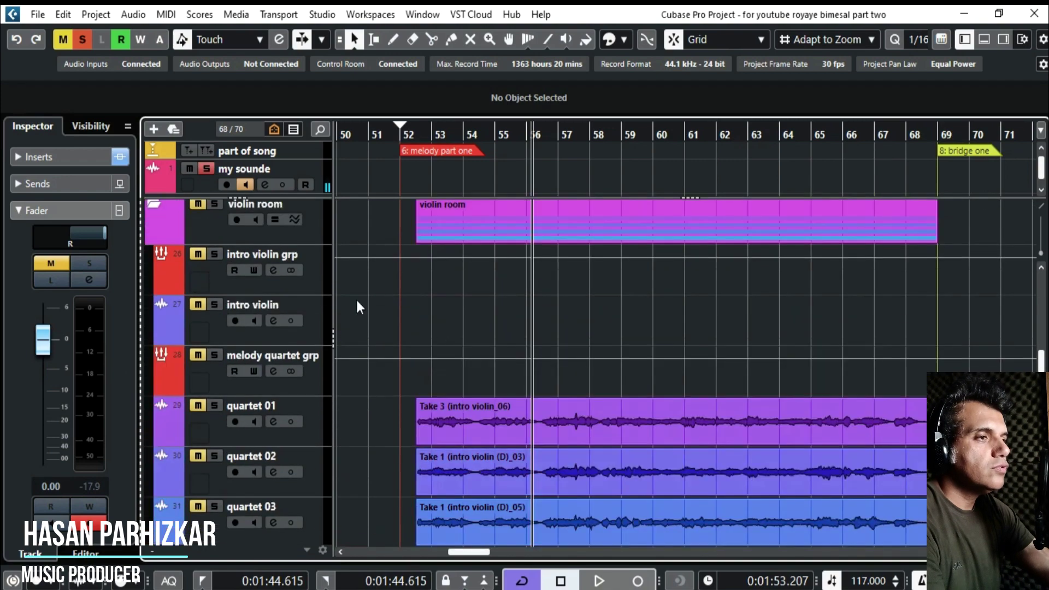
pyautogui.click(197, 255)
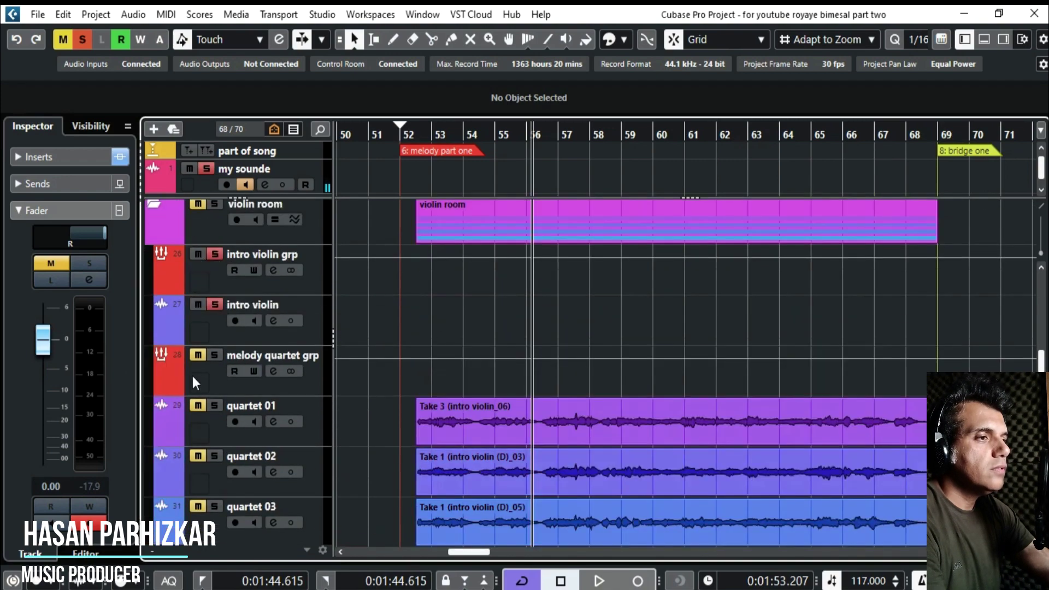
pyautogui.click(197, 355)
pyautogui.click(419, 135)
pyautogui.press('space')
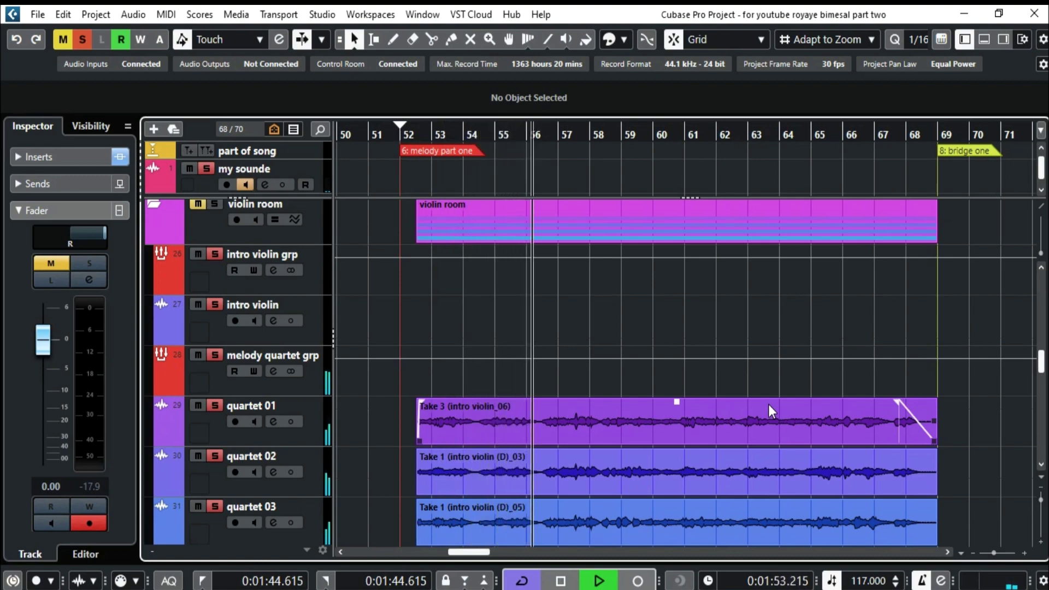
pyautogui.press('space')
# Unmute the heart beat percussion tracks and play them with the guitar melodies and violins from bar 52, briefly muting the my sounde track.
pyautogui.scroll(9, 769, 404)
pyautogui.scroll(12, 765, 404)
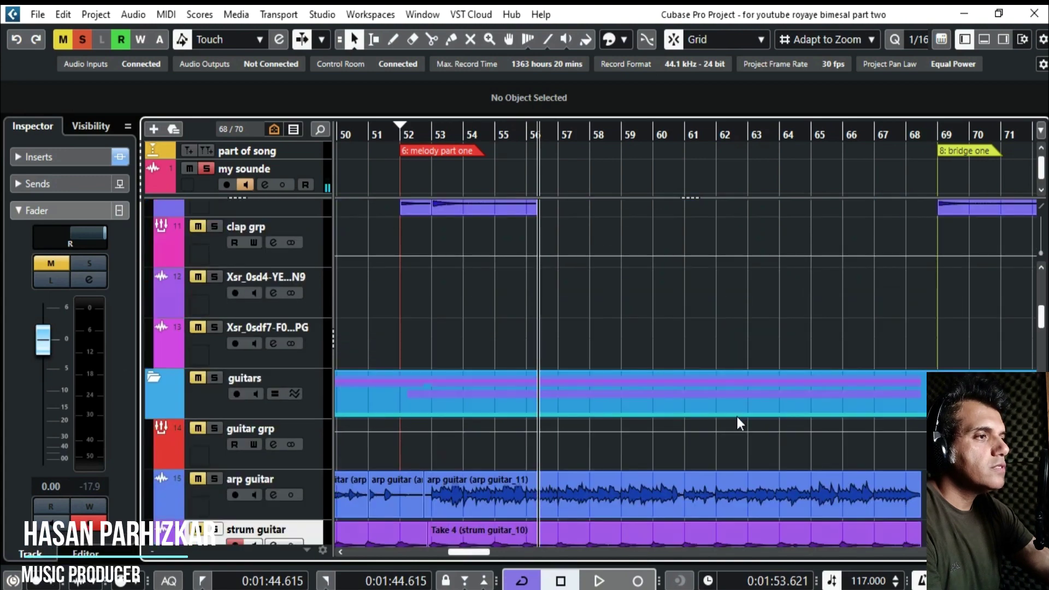
pyautogui.scroll(2, 737, 417)
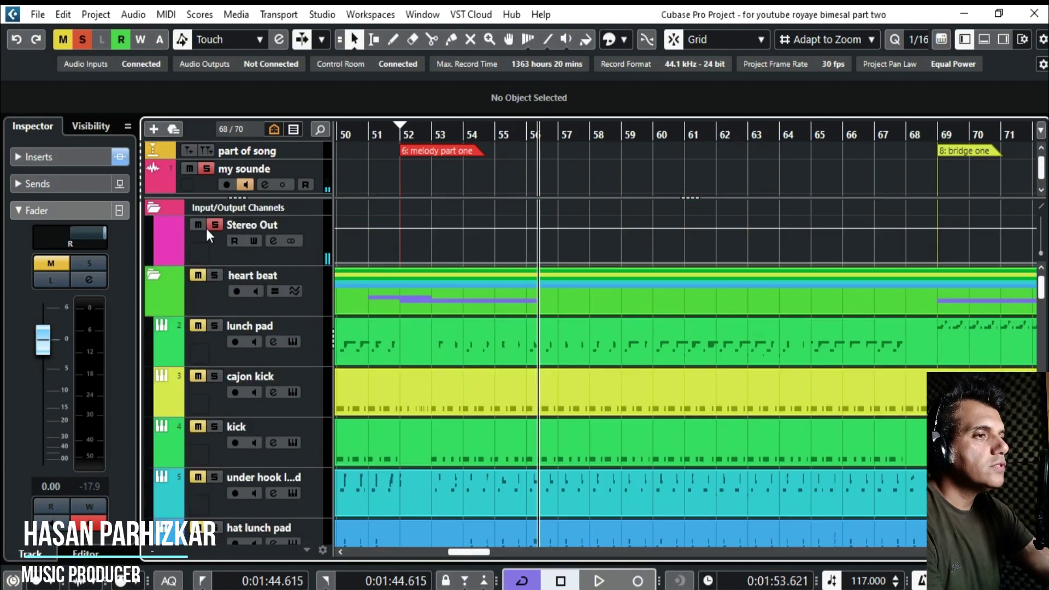
pyautogui.press('space')
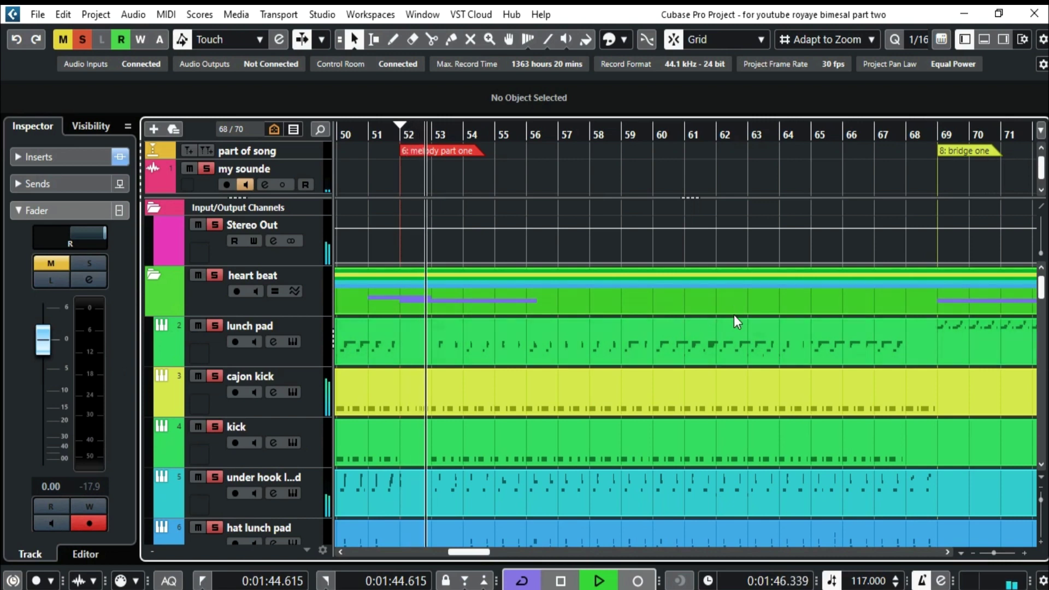
pyautogui.click(189, 167)
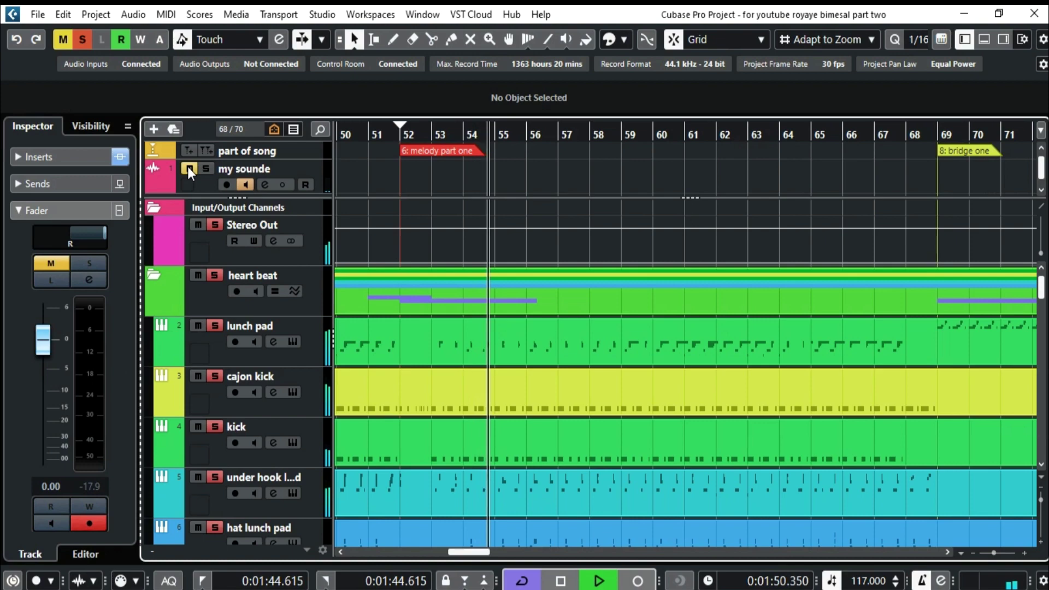
pyautogui.click(187, 165)
pyautogui.scroll(-10, 745, 367)
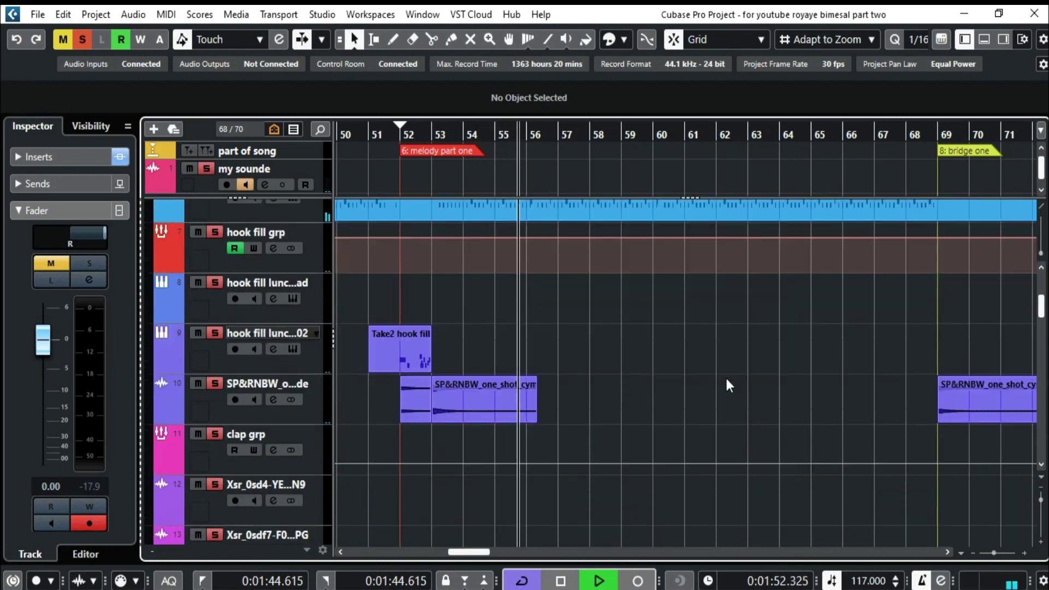
pyautogui.scroll(3, 723, 379)
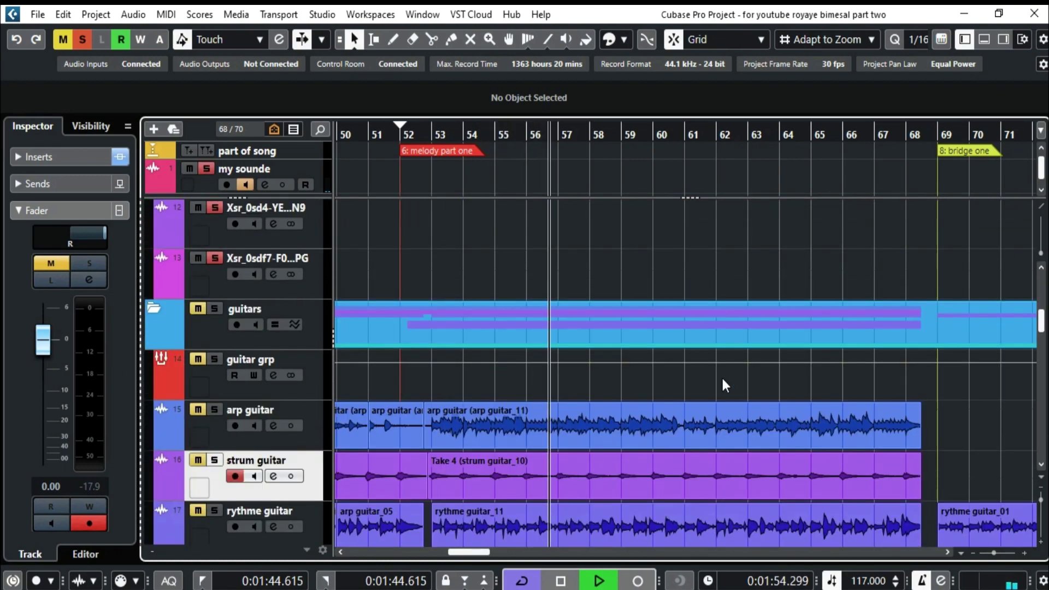
pyautogui.scroll(3, 721, 376)
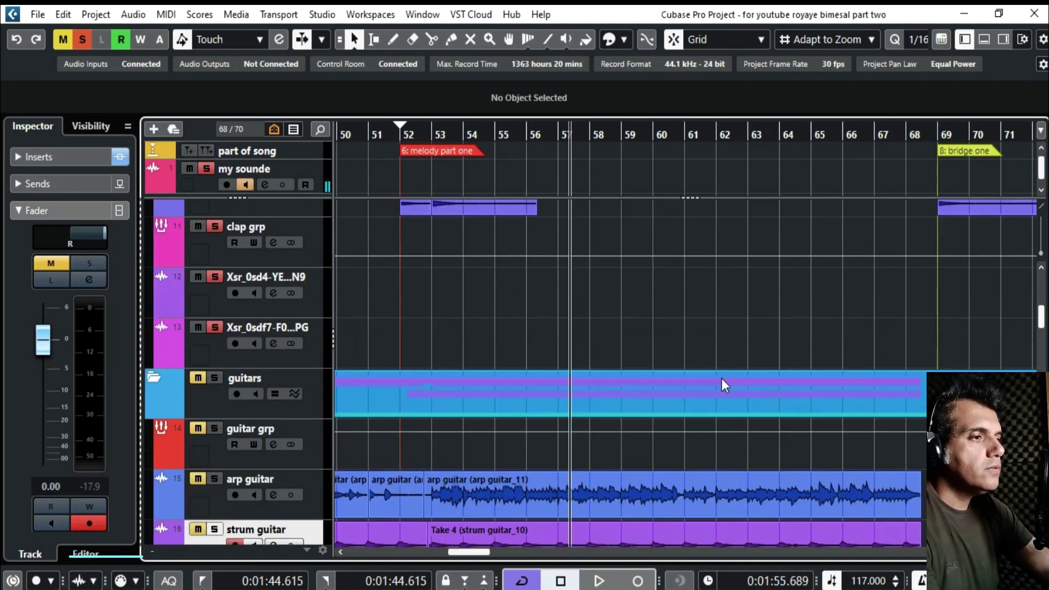
# Unmute the guitar grp with its arp, strum and rythme guitars and play the mix from bar 52, briefly muting the my sounde track.
pyautogui.scroll(-6, 721, 378)
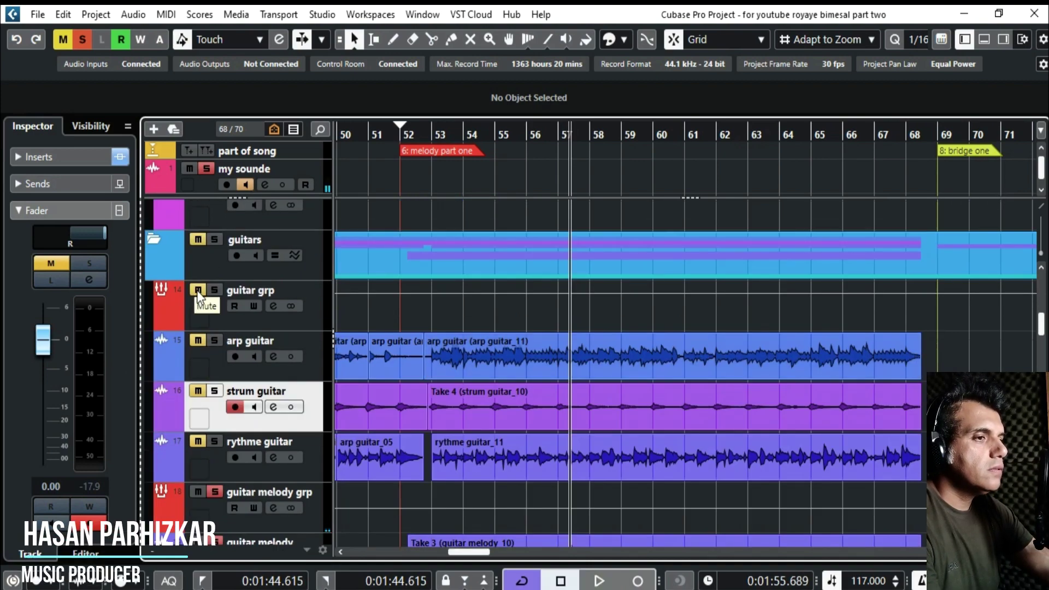
pyautogui.click(198, 293)
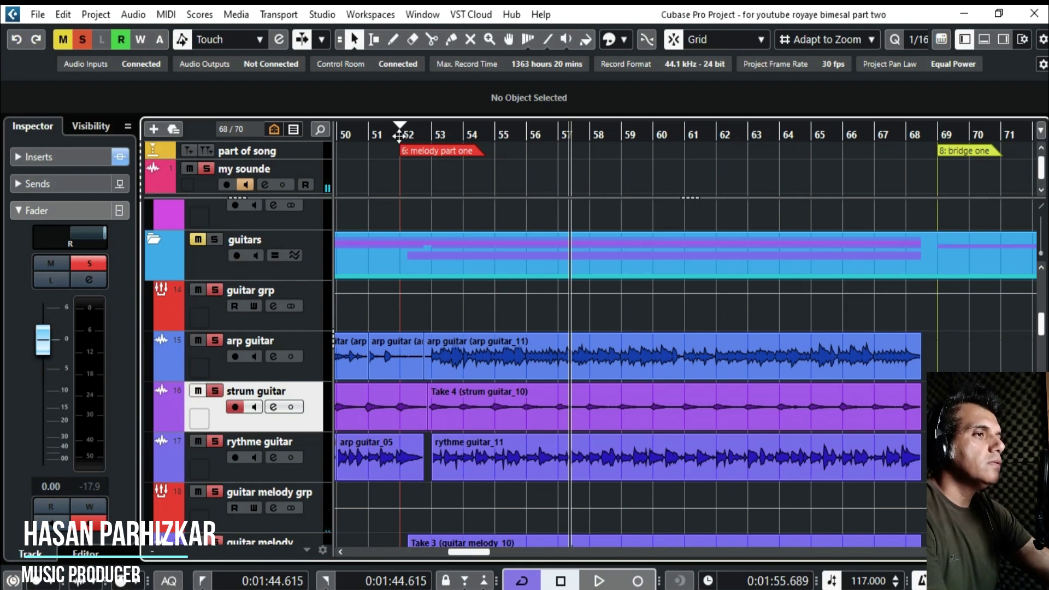
pyautogui.press('KP_0')
pyautogui.press('space')
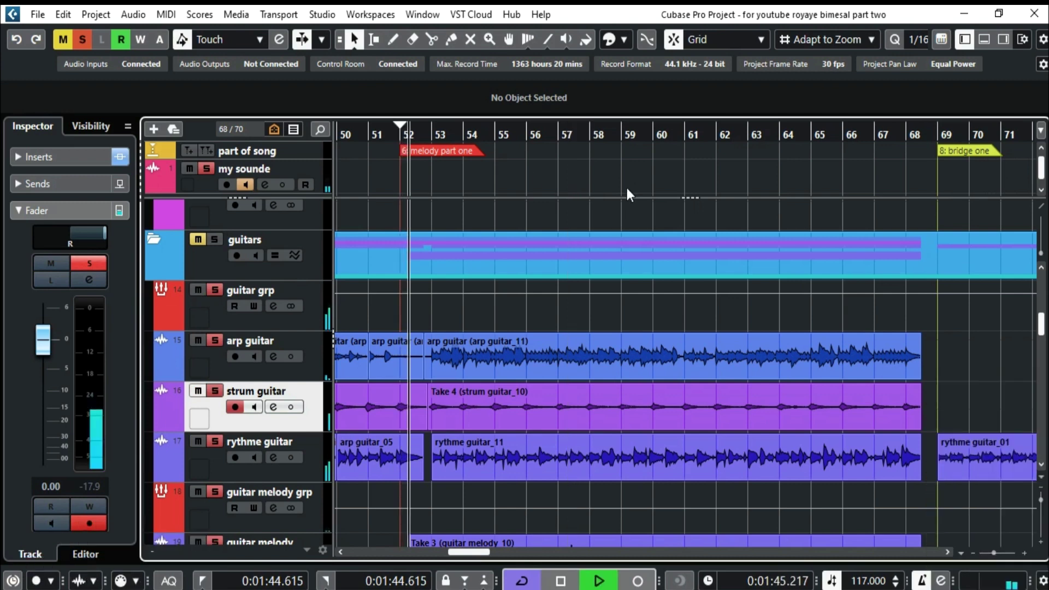
pyautogui.click(189, 169)
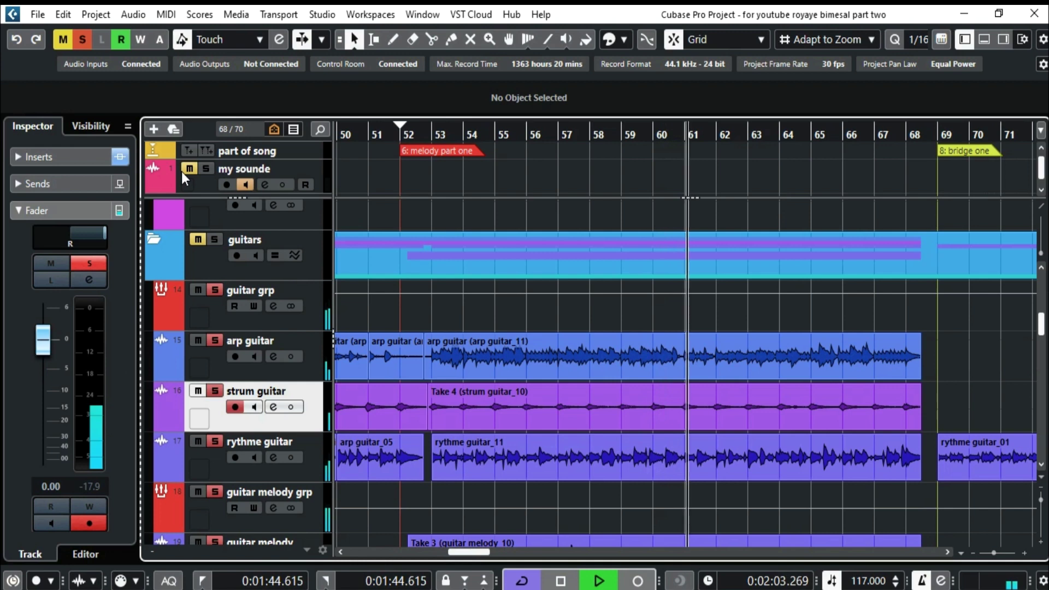
pyautogui.click(188, 169)
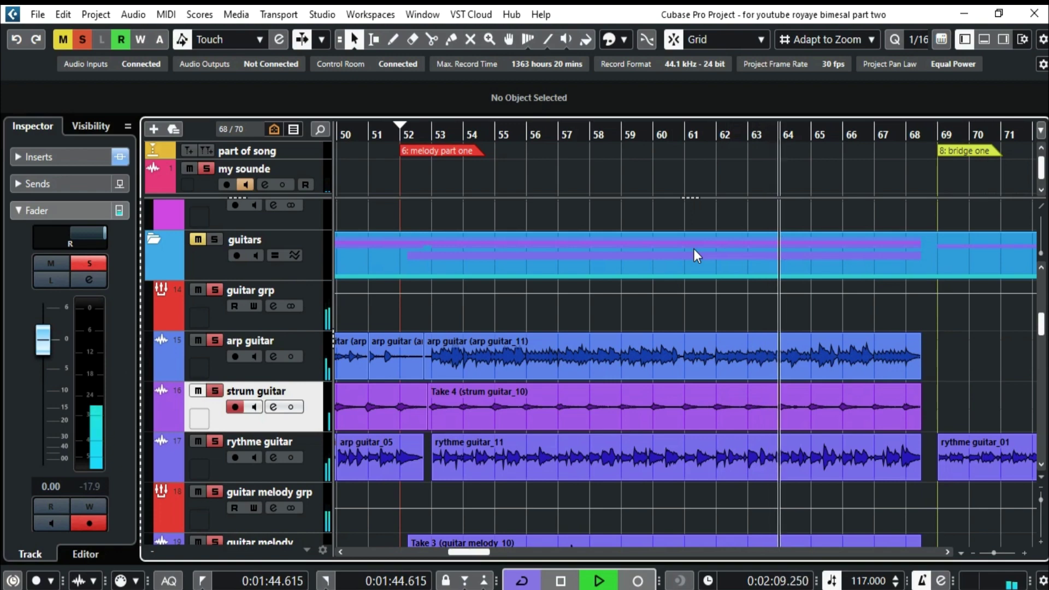
pyautogui.press('space')
# Clear every mute and solo in the project, and solo only the my sounde track.
pyautogui.scroll(2, 709, 348)
pyautogui.scroll(-4, 710, 339)
pyautogui.scroll(-4, 716, 333)
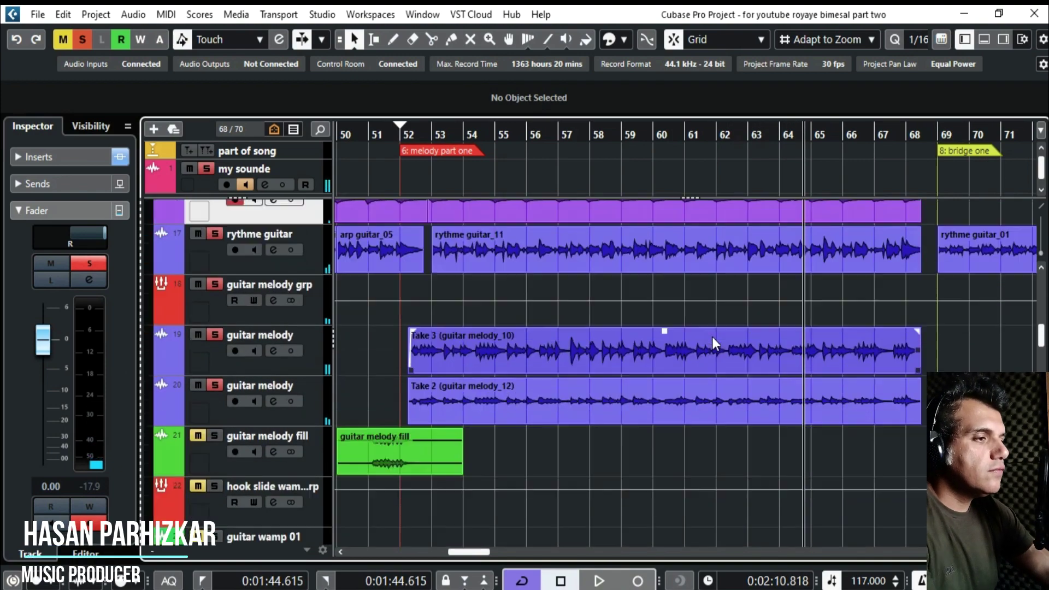
pyautogui.scroll(-5, 706, 335)
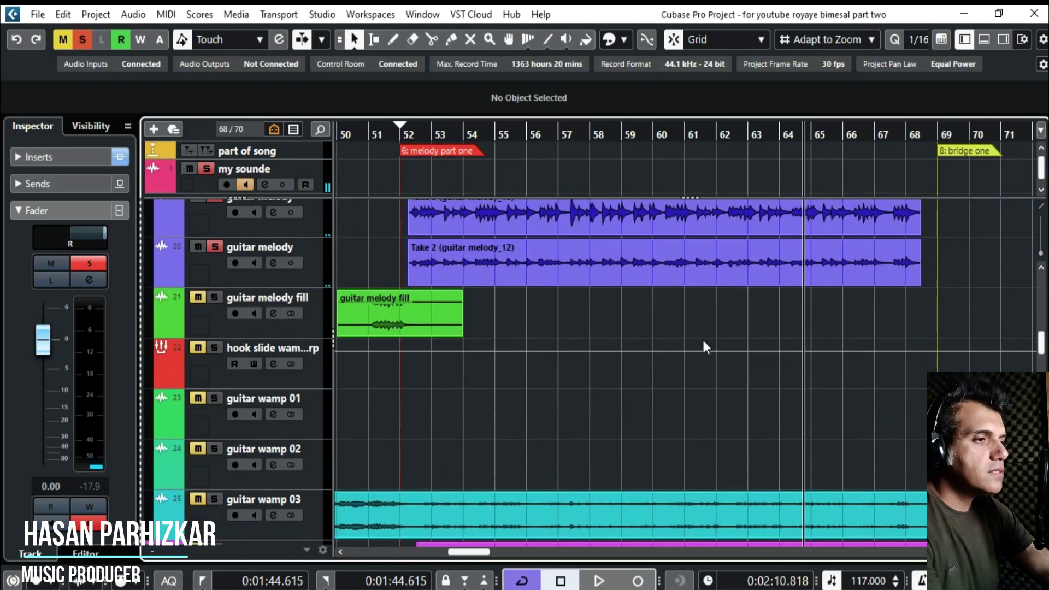
pyautogui.scroll(-3, 703, 338)
pyautogui.scroll(-2, 703, 347)
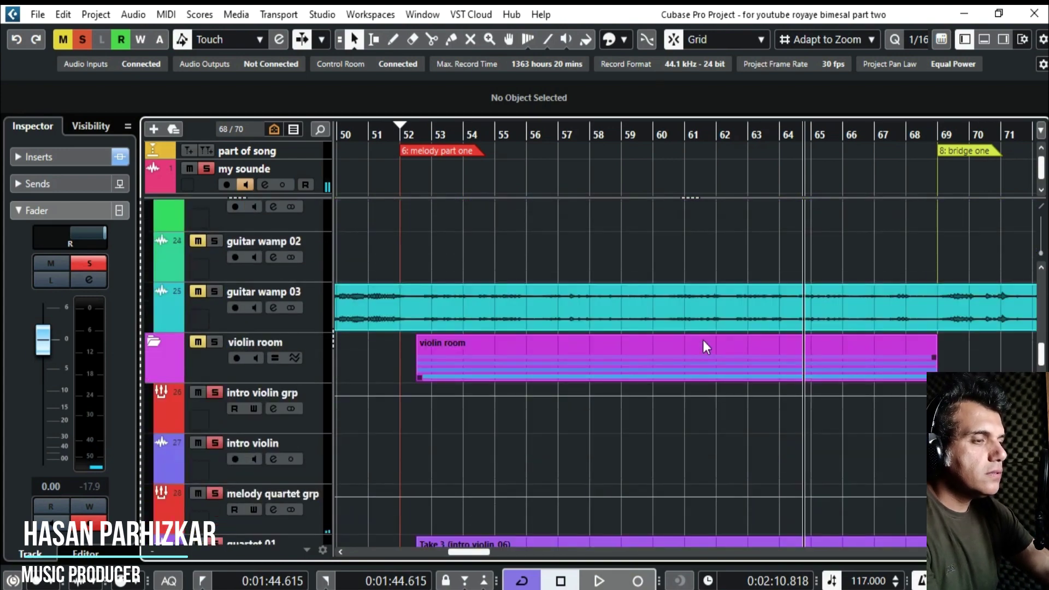
pyautogui.click(63, 39)
pyautogui.click(82, 40)
pyautogui.click(206, 168)
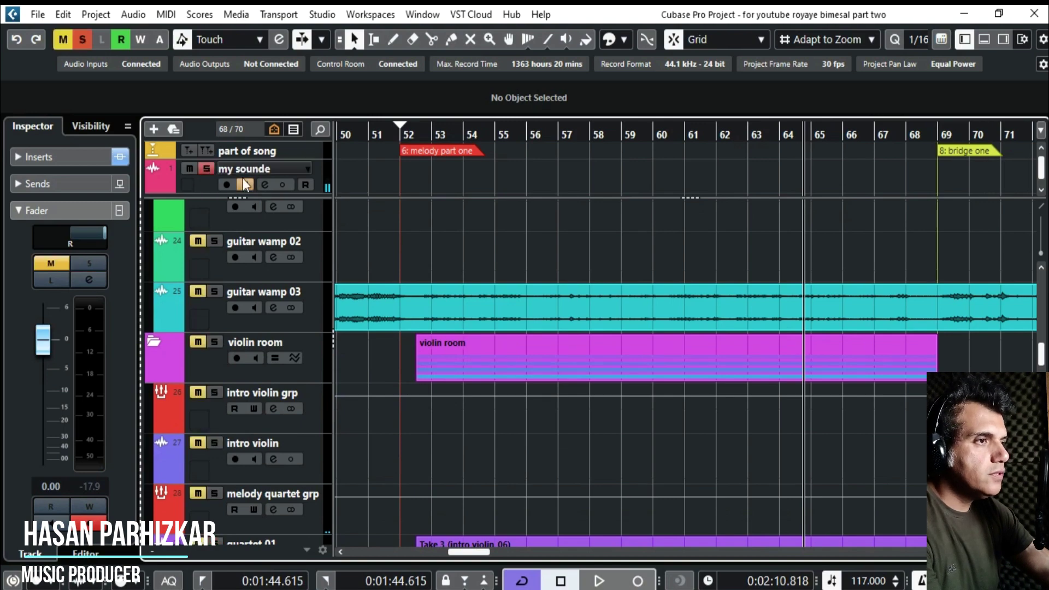
# Solo the piano line track and play it from bar 52, briefly muting the my sounde track.
pyautogui.scroll(-12, 832, 406)
pyautogui.scroll(2, 786, 443)
pyautogui.scroll(-15, 786, 442)
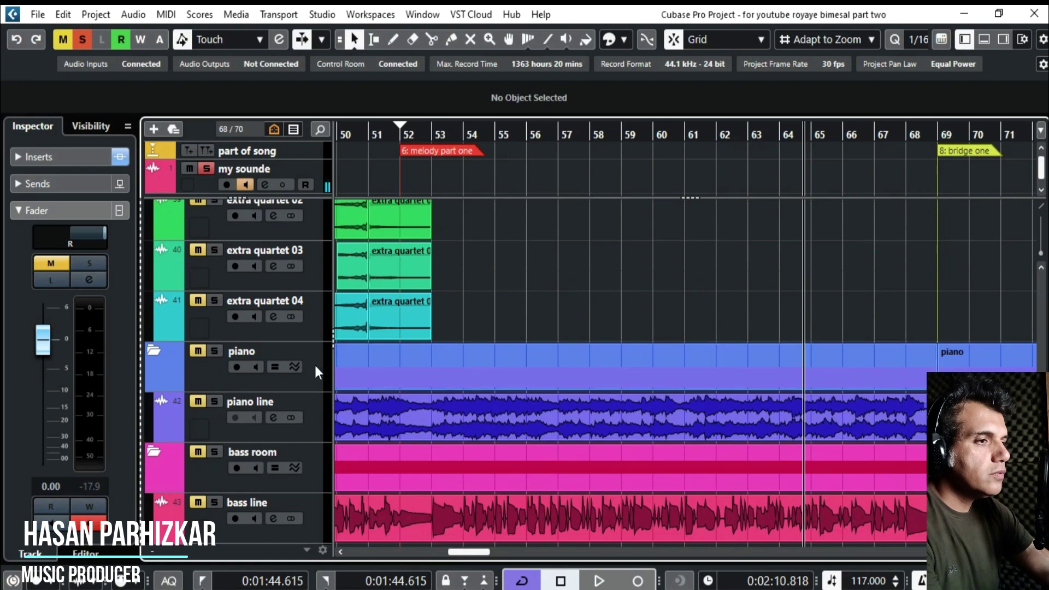
pyautogui.click(401, 137)
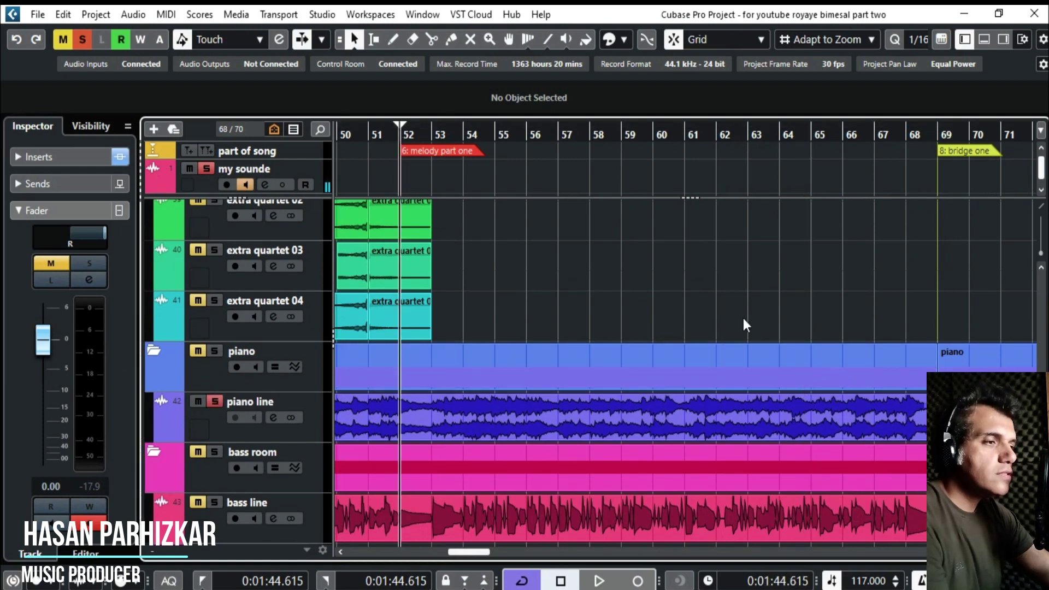
pyautogui.press('space')
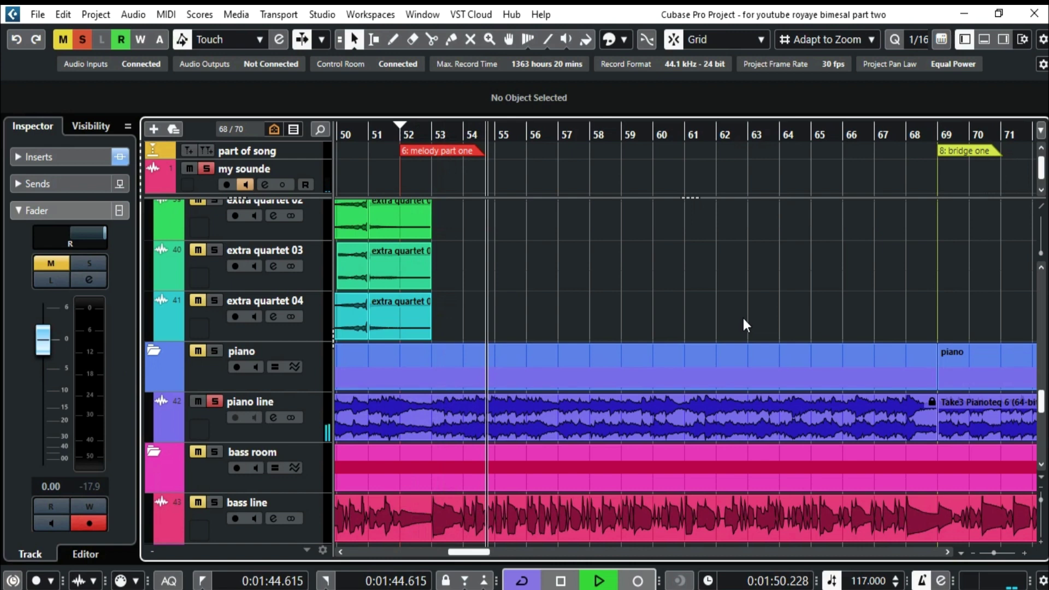
pyautogui.click(188, 167)
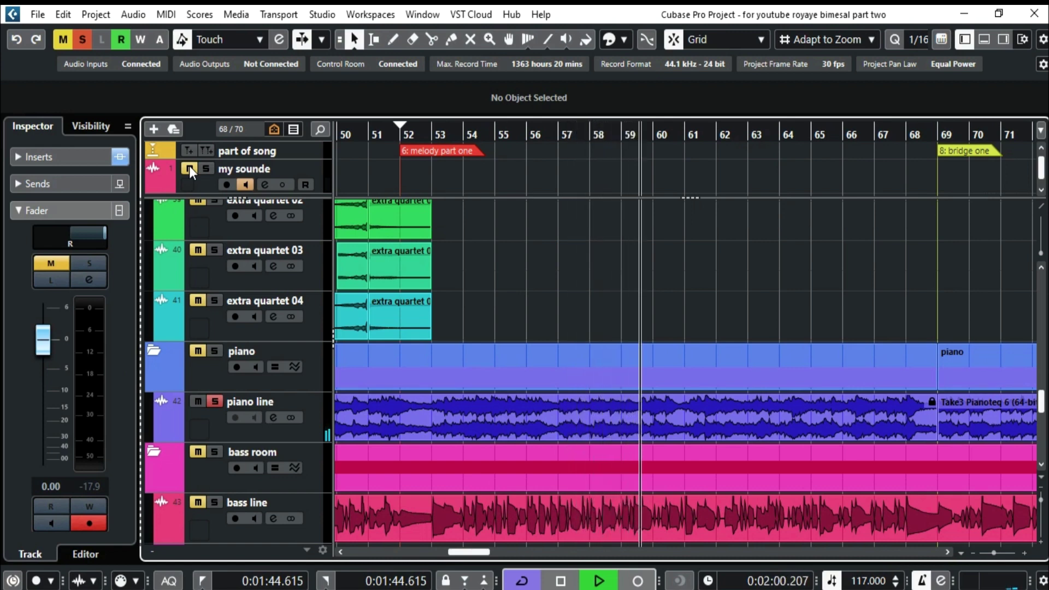
pyautogui.click(189, 166)
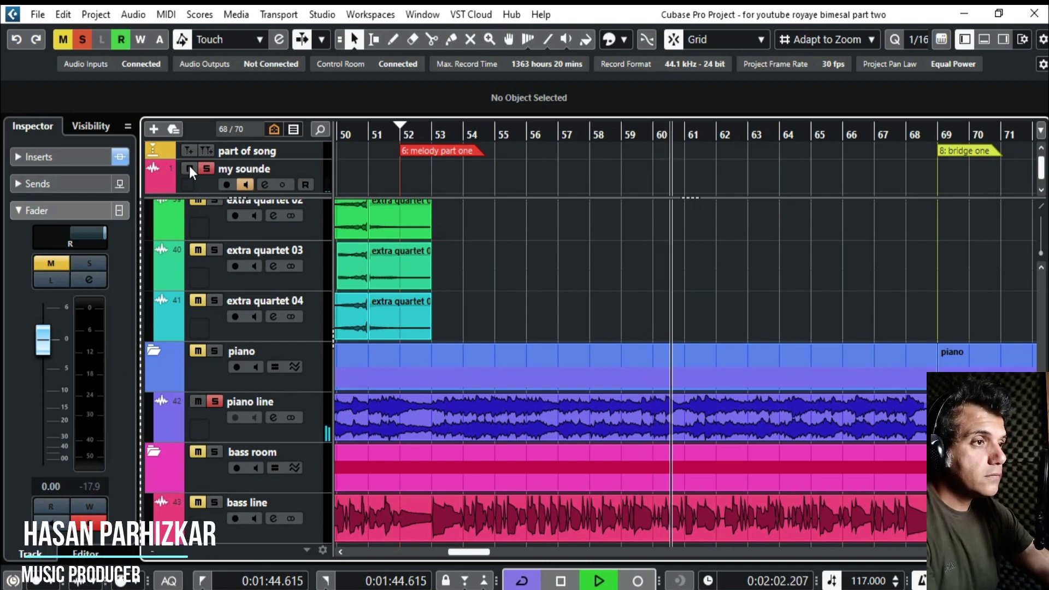
pyautogui.press('space')
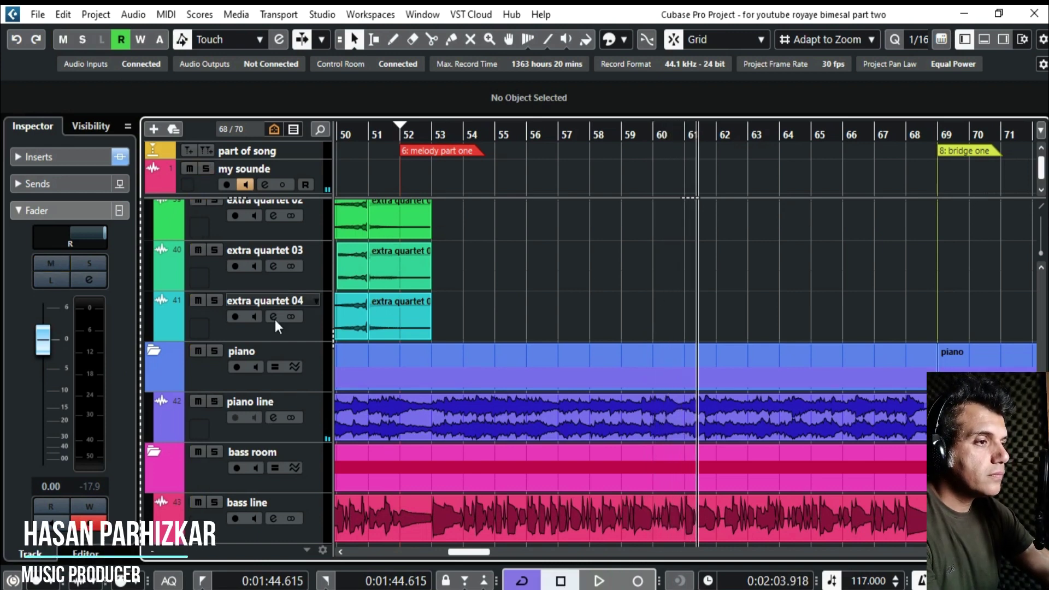
# Clear all mutes and solos, mute the bass room folder, and play the remaining mix from bar 52.
pyautogui.scroll(-2, 571, 326)
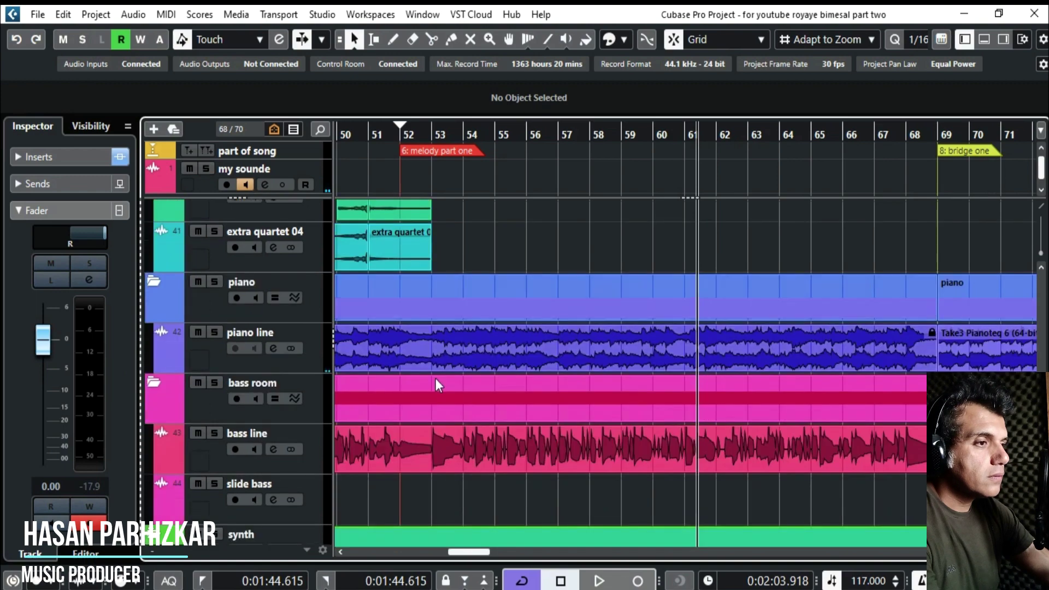
pyautogui.click(197, 382)
pyautogui.click(405, 134)
pyautogui.press('space')
pyautogui.scroll(-2, 606, 408)
pyautogui.scroll(2, 612, 401)
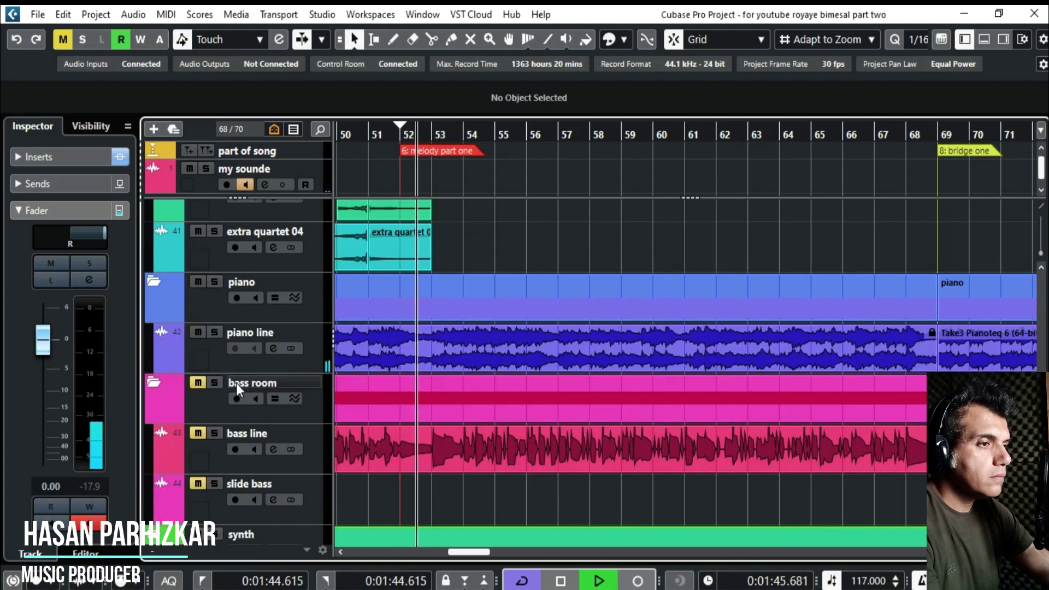
pyautogui.scroll(-2, 547, 374)
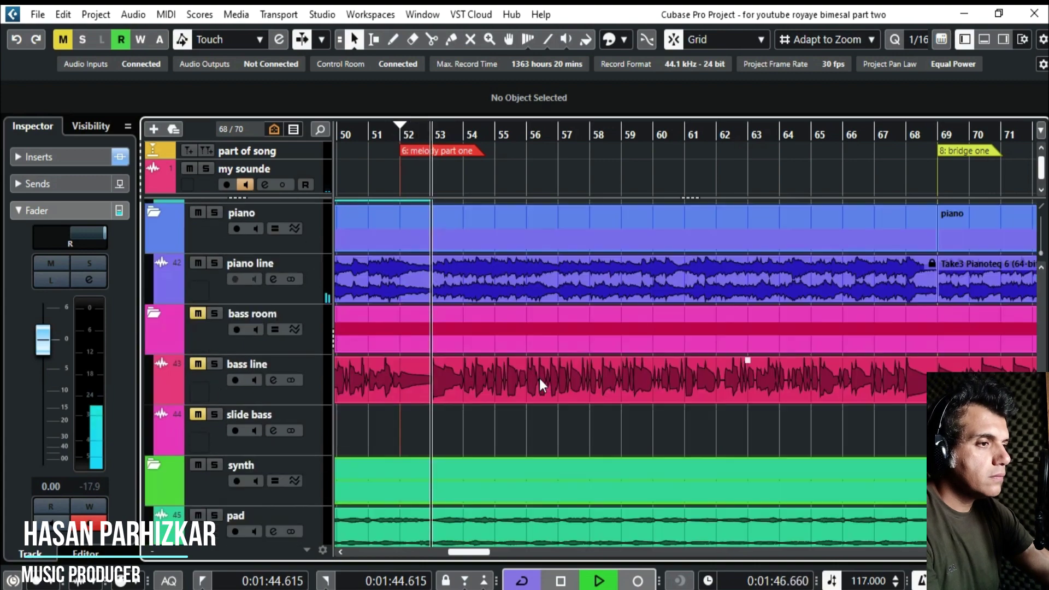
# Mute the synth folder too and listen to the mix without bass and synths, briefly muting the my sounde track.
pyautogui.click(198, 464)
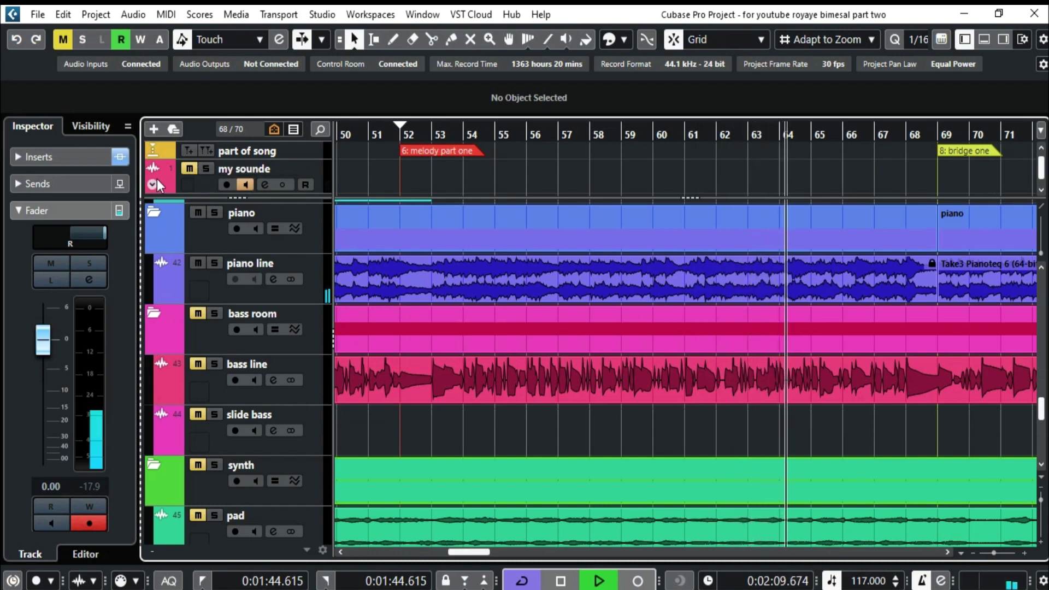
pyautogui.click(191, 170)
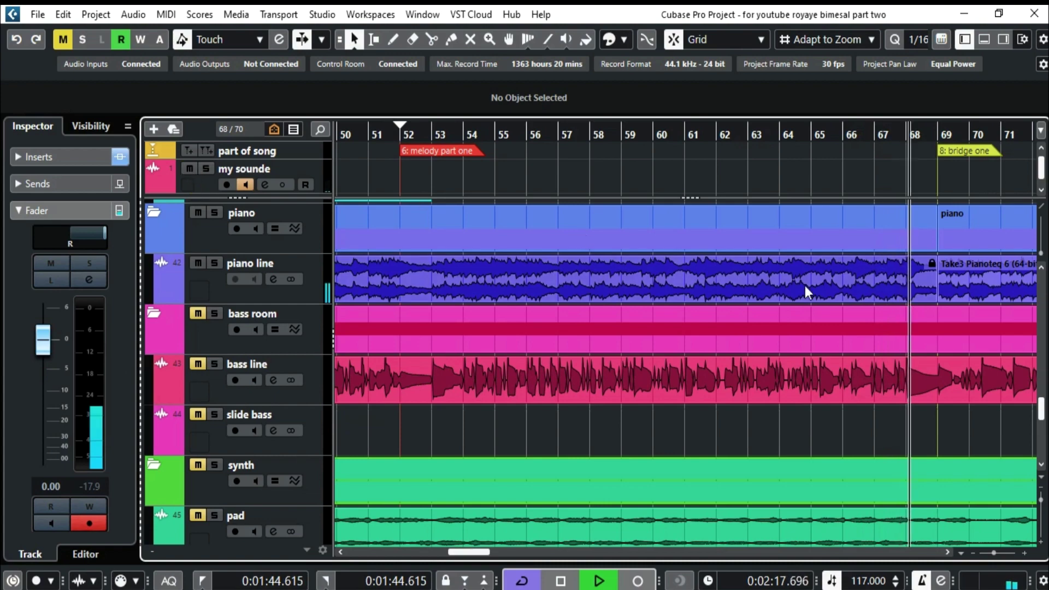
pyautogui.press('space')
# Clear all mutes, solo the my sounde and arp tracks, and play the arp from bar 52.
pyautogui.scroll(-3, 880, 293)
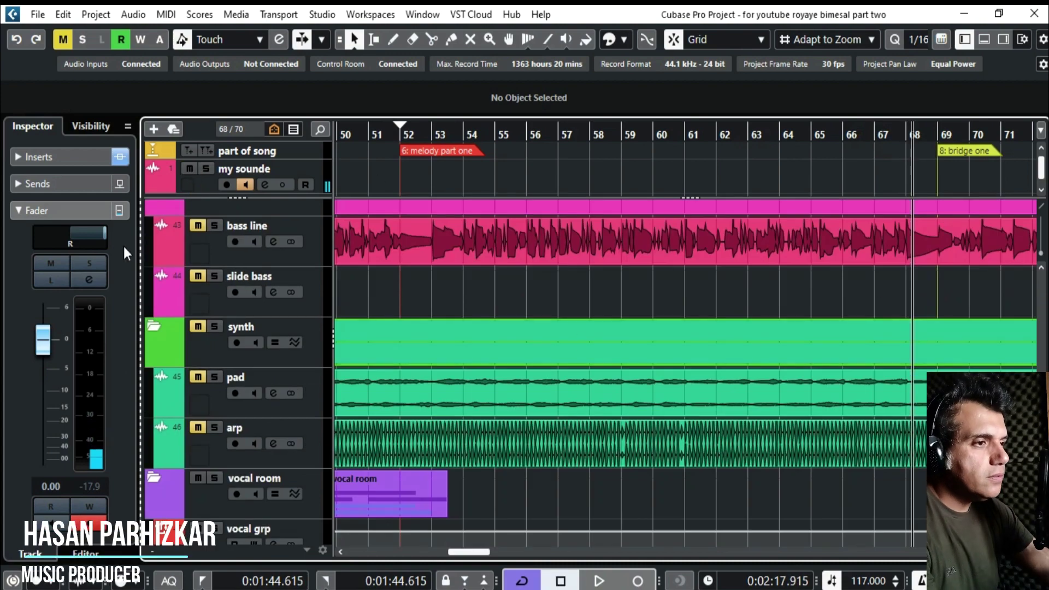
pyautogui.click(198, 427)
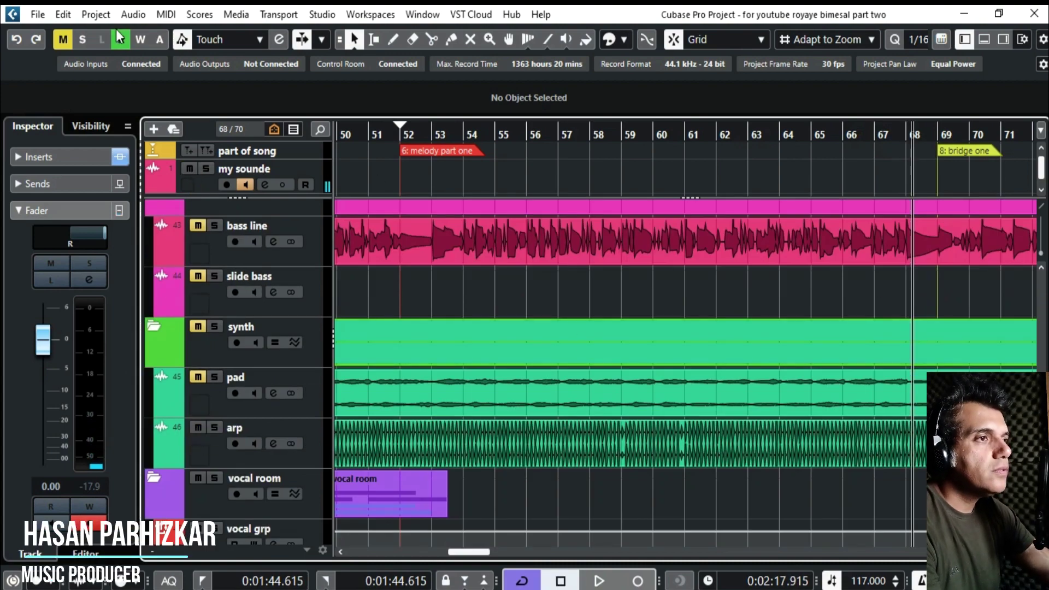
pyautogui.click(214, 427)
pyautogui.click(214, 428)
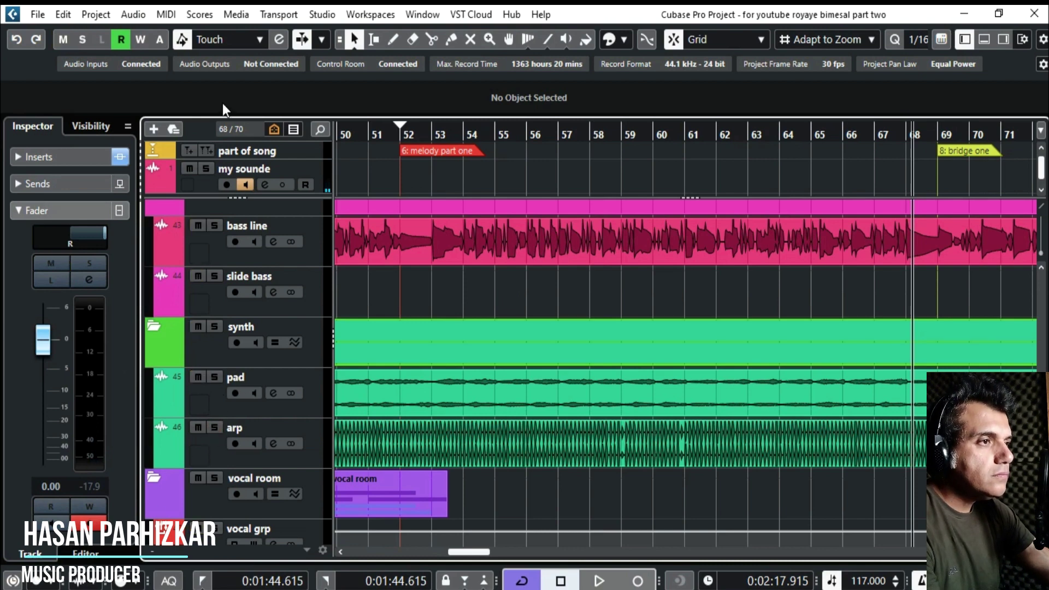
pyautogui.click(209, 168)
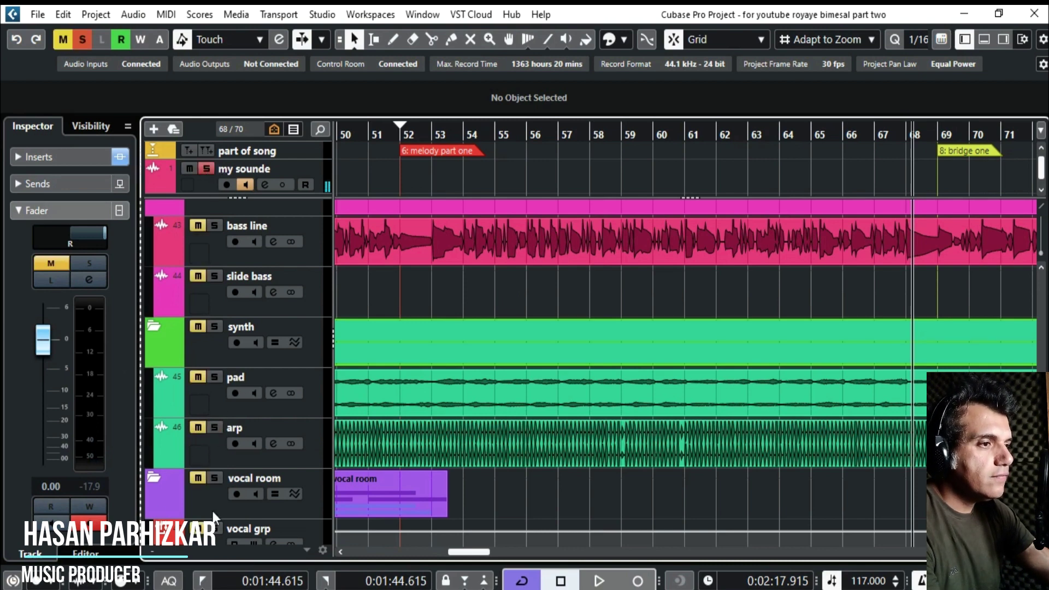
pyautogui.click(213, 428)
pyautogui.click(401, 137)
pyautogui.press('space')
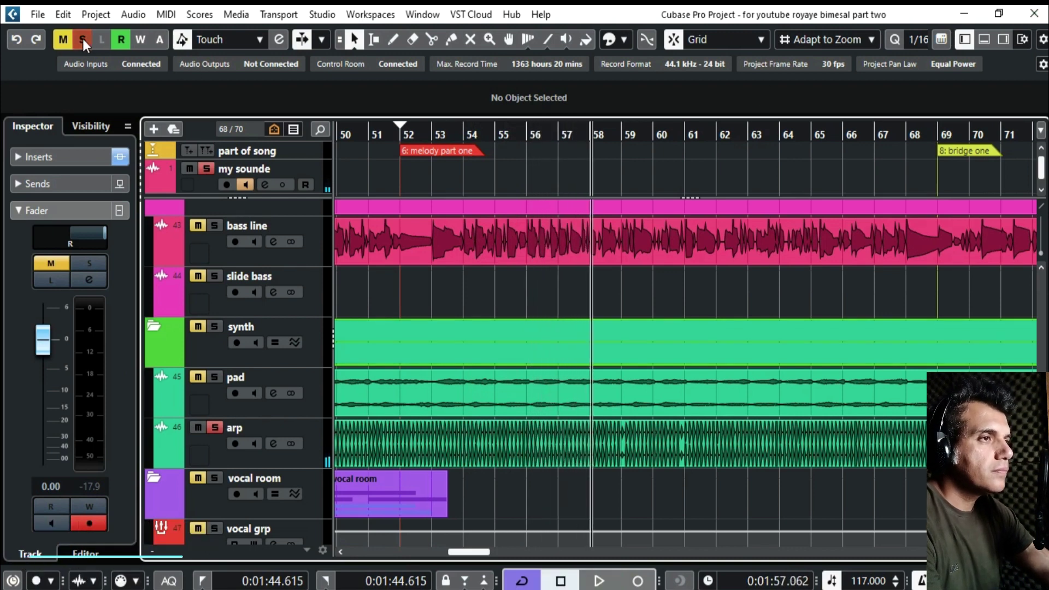
# Clear all mutes and solos, play the full mix from bar 52, and set the hook arp-01 event's volume to 7 dB.
pyautogui.click(402, 133)
pyautogui.press('space')
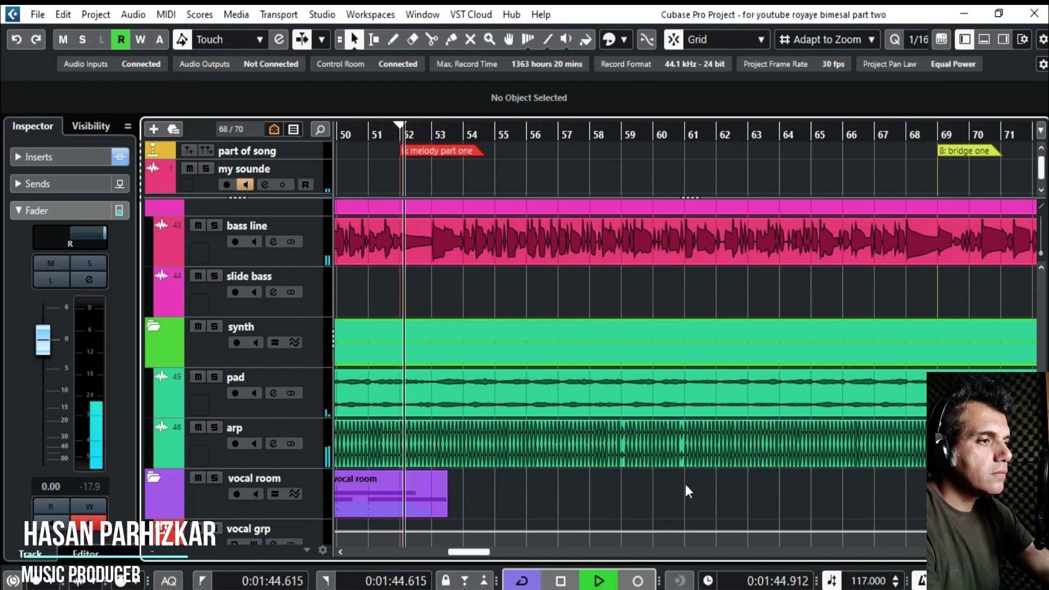
pyautogui.click(694, 453)
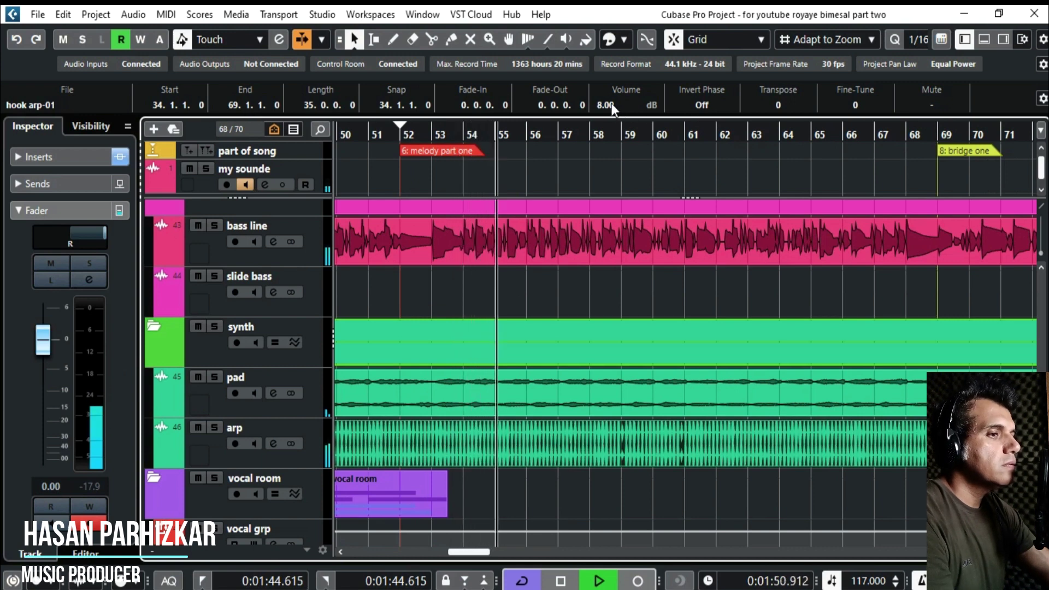
pyautogui.scroll(-1, 612, 103)
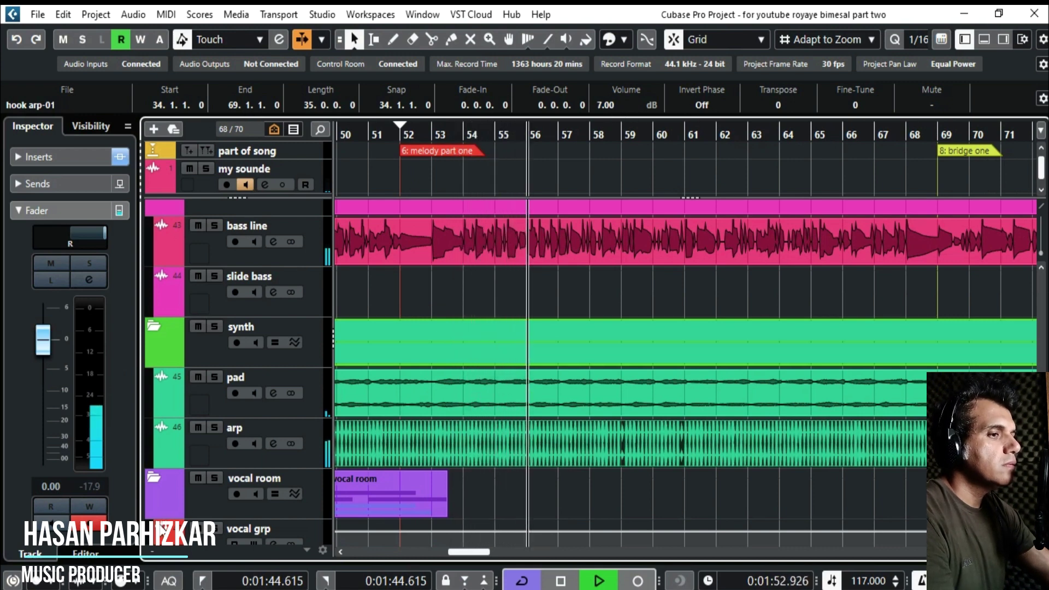
# Compare the playing mix with and without the arp by repeatedly muting and unmuting the arp track.
pyautogui.click(197, 428)
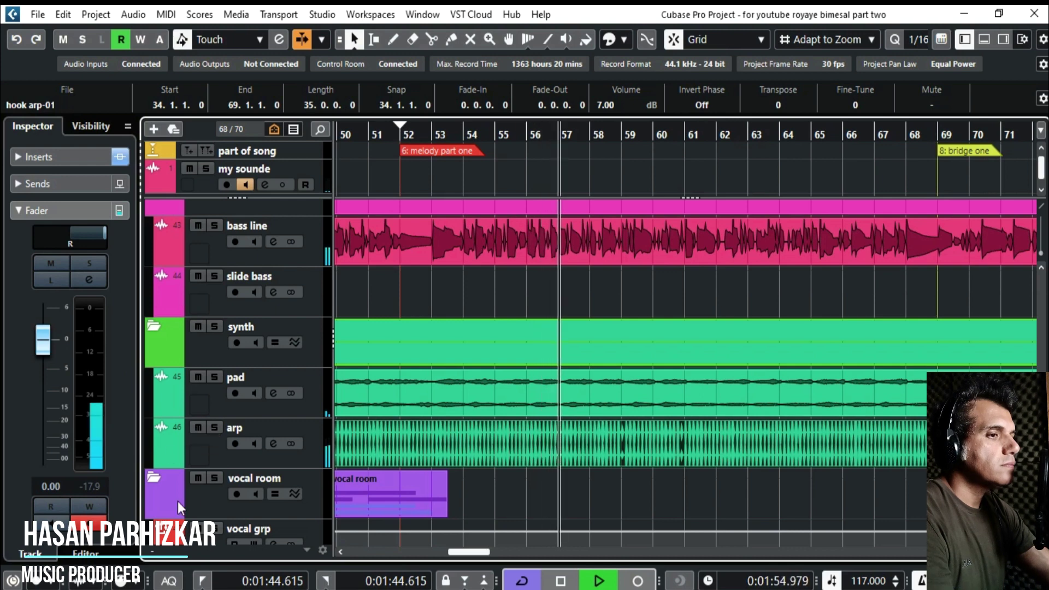
pyautogui.click(197, 428)
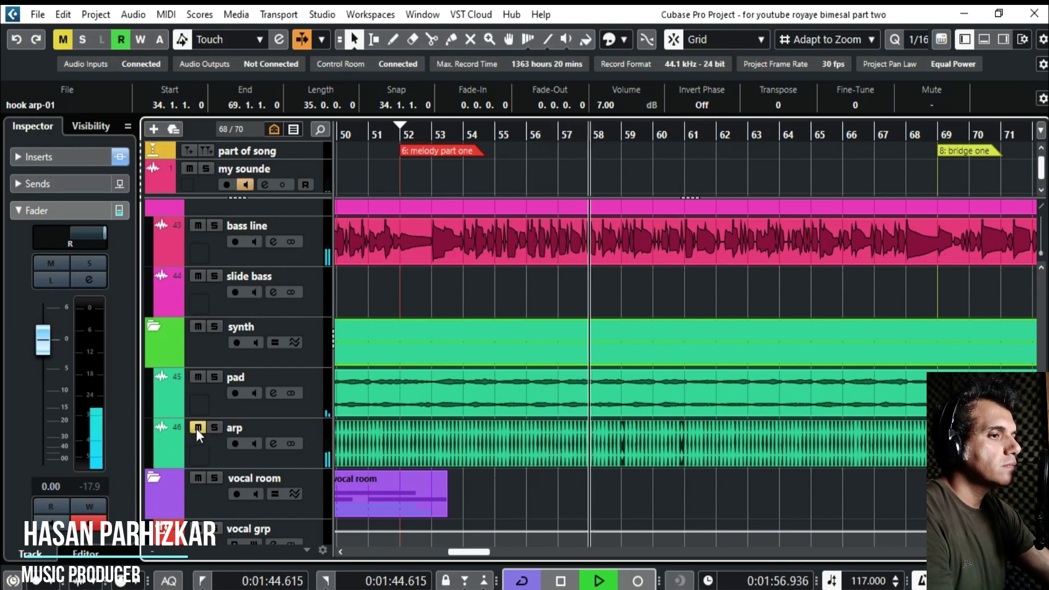
pyautogui.click(197, 428)
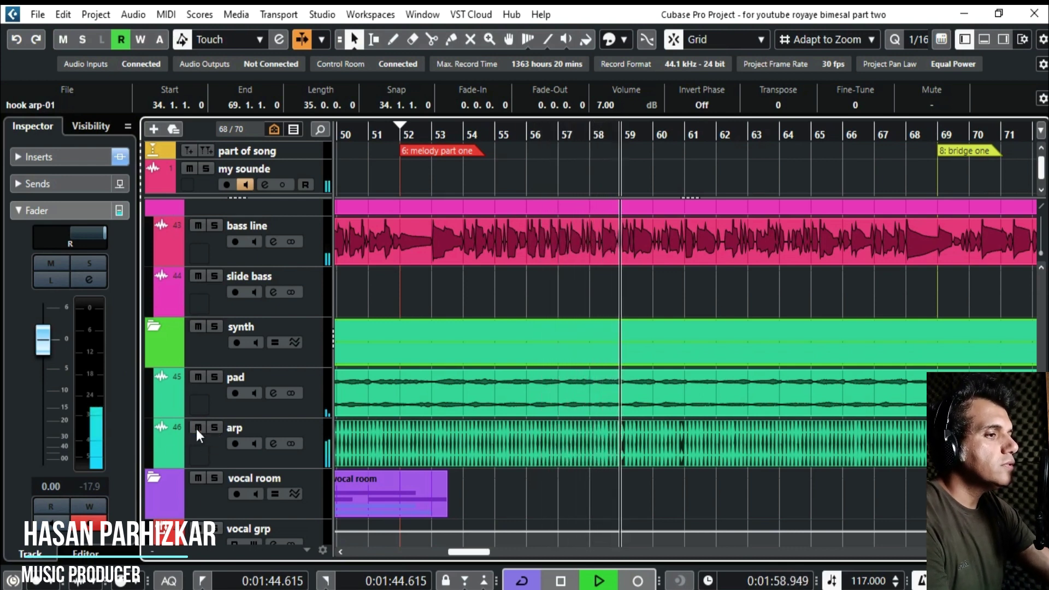
pyautogui.click(197, 428)
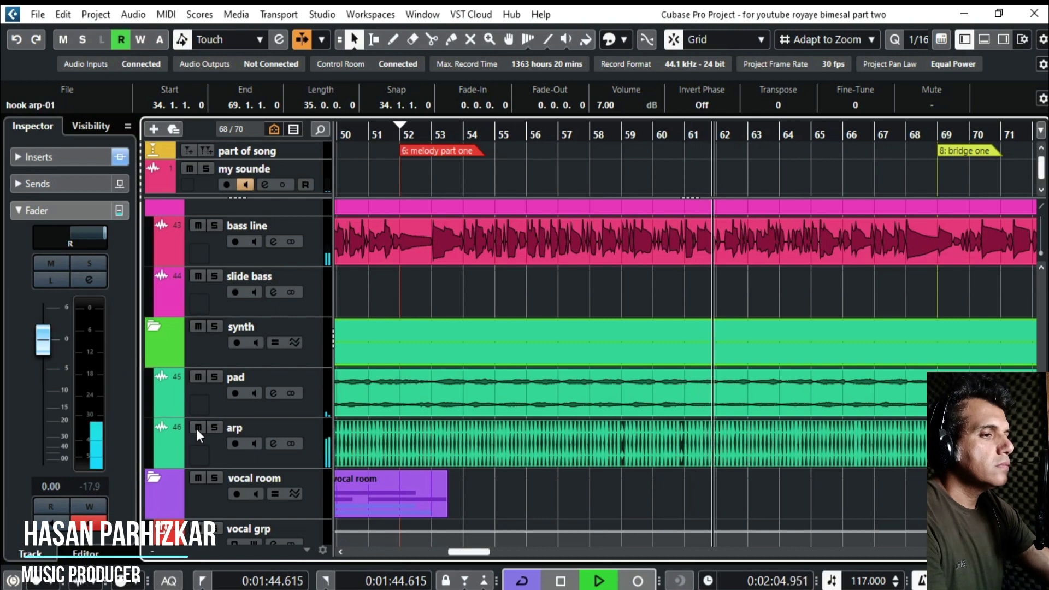
pyautogui.press('space')
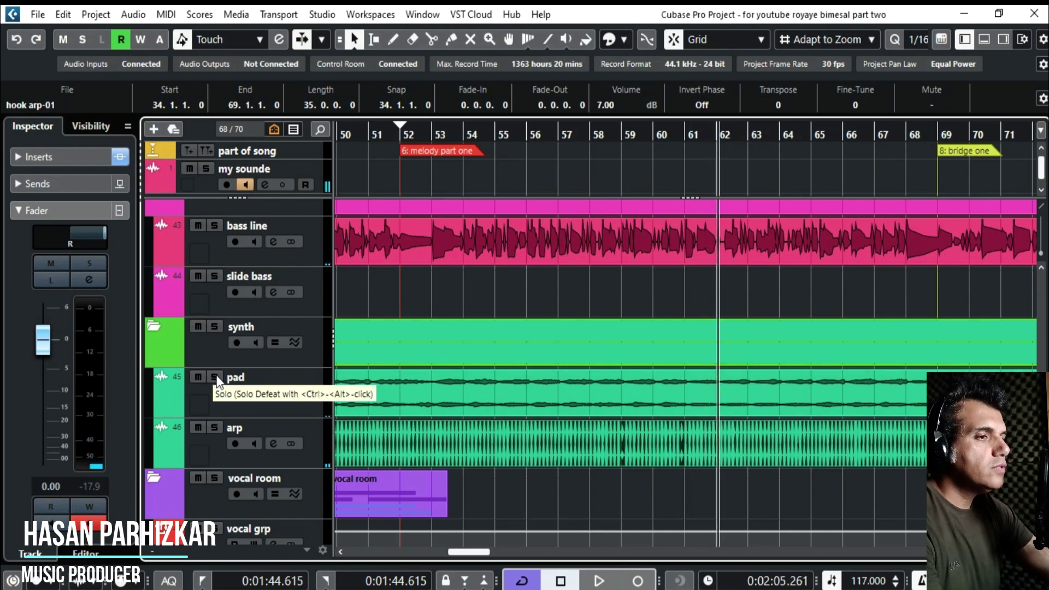
# Solo the my sounde and pad tracks and play the pad from bar 52, briefly muting the my sounde track.
pyautogui.click(206, 169)
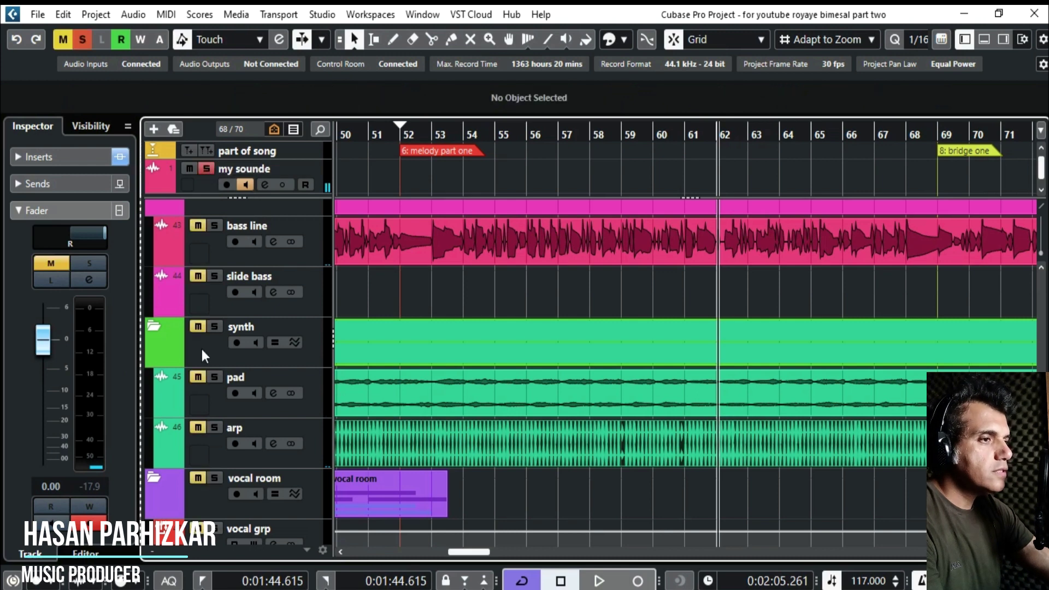
pyautogui.click(216, 376)
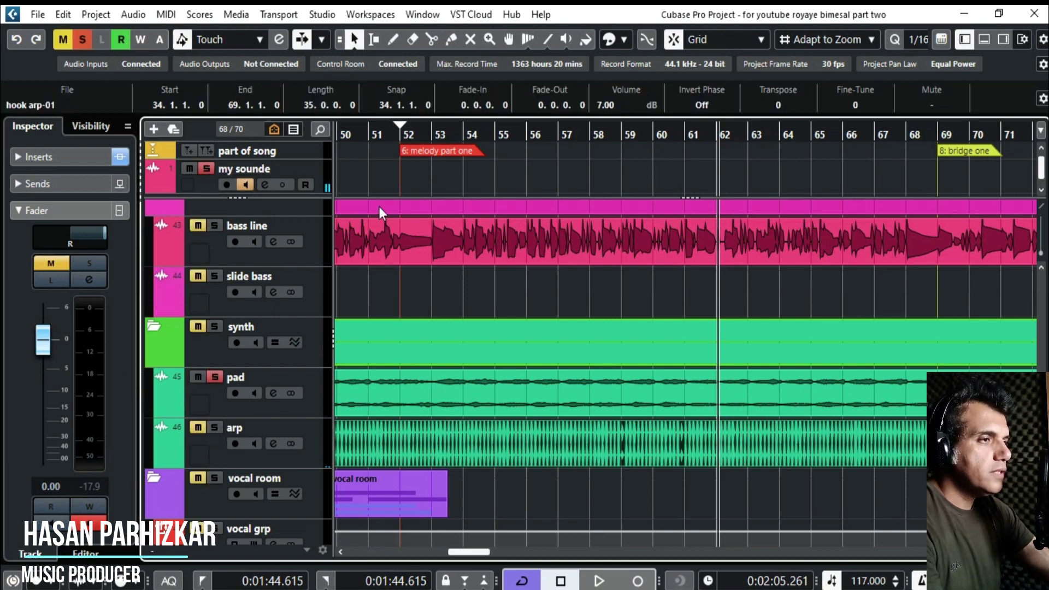
pyautogui.press('space')
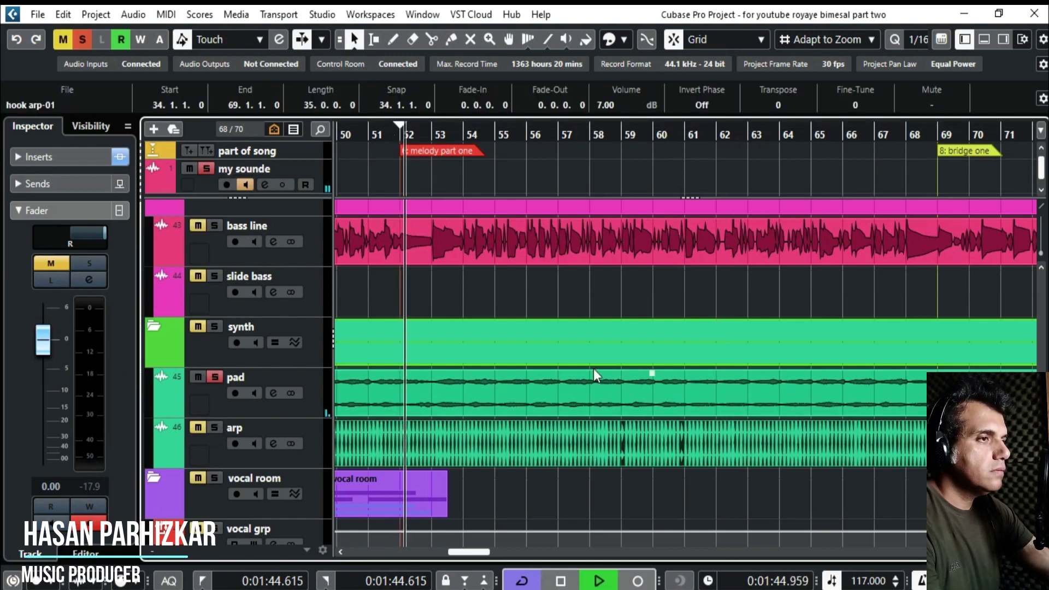
pyautogui.click(189, 169)
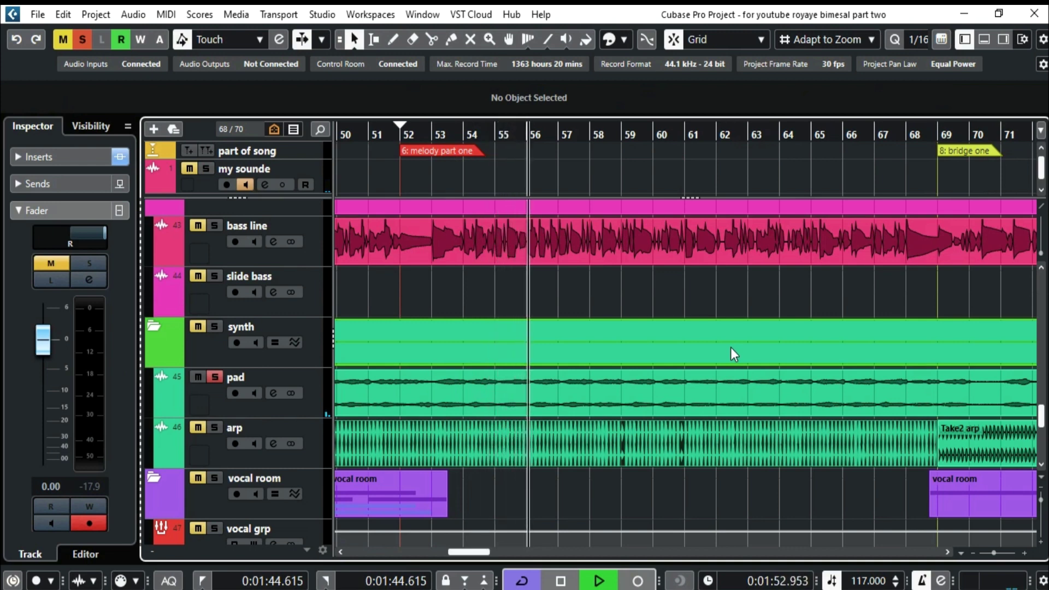
pyautogui.click(188, 168)
pyautogui.press('space')
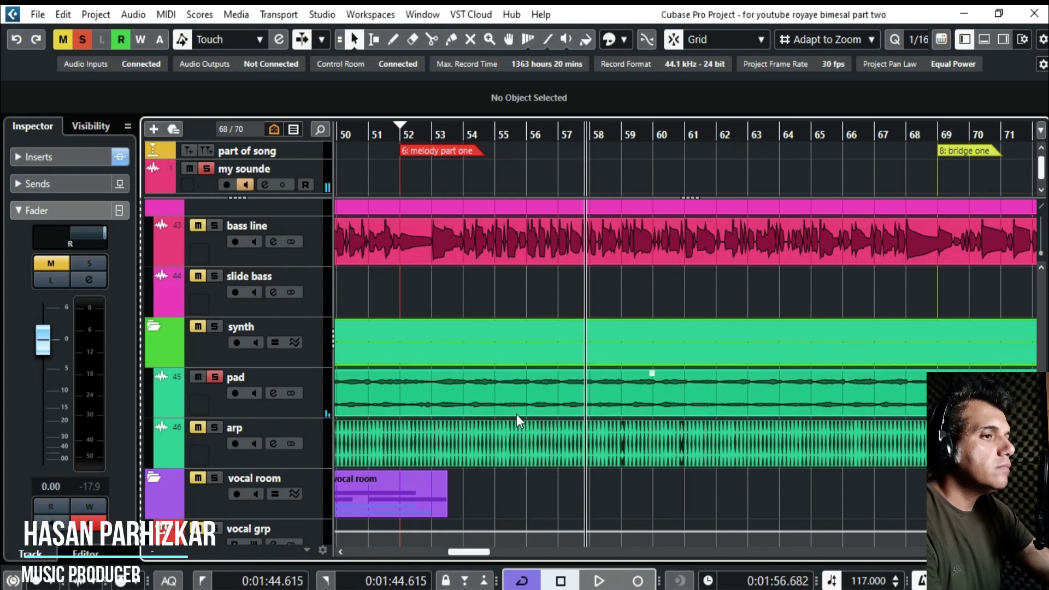
# Solo the melody quartet grp together with the pad and play both from bar 53.
pyautogui.scroll(4, 656, 383)
pyautogui.scroll(10, 648, 378)
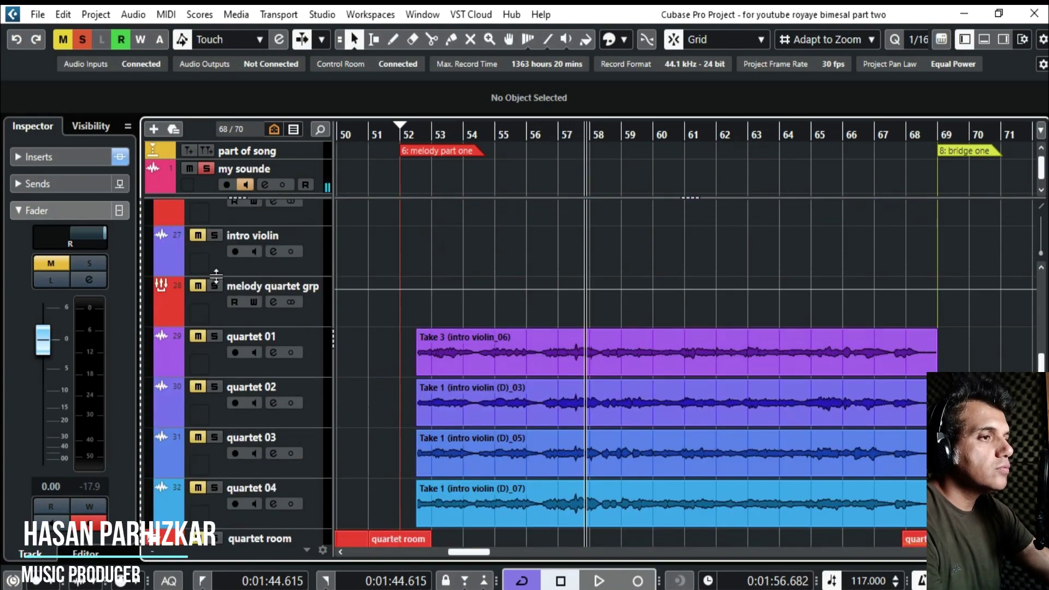
pyautogui.click(215, 286)
pyautogui.click(432, 134)
pyautogui.press('space')
pyautogui.scroll(-9, 676, 334)
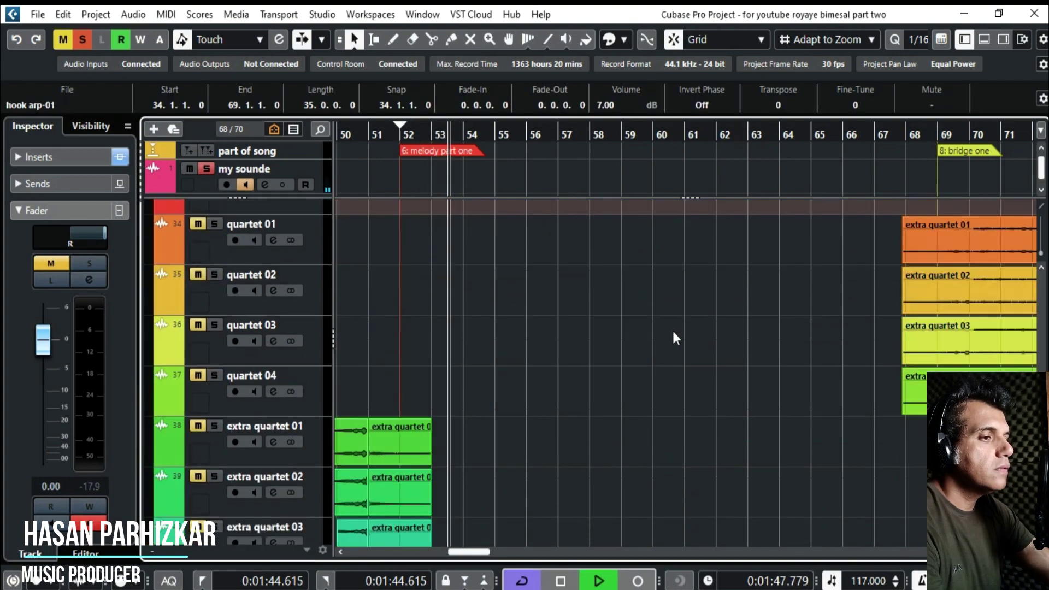
# Listen to the soloed pad and melody quartet grp in melody part one, briefly muting the pad track, and stop playback.
pyautogui.scroll(-3, 674, 331)
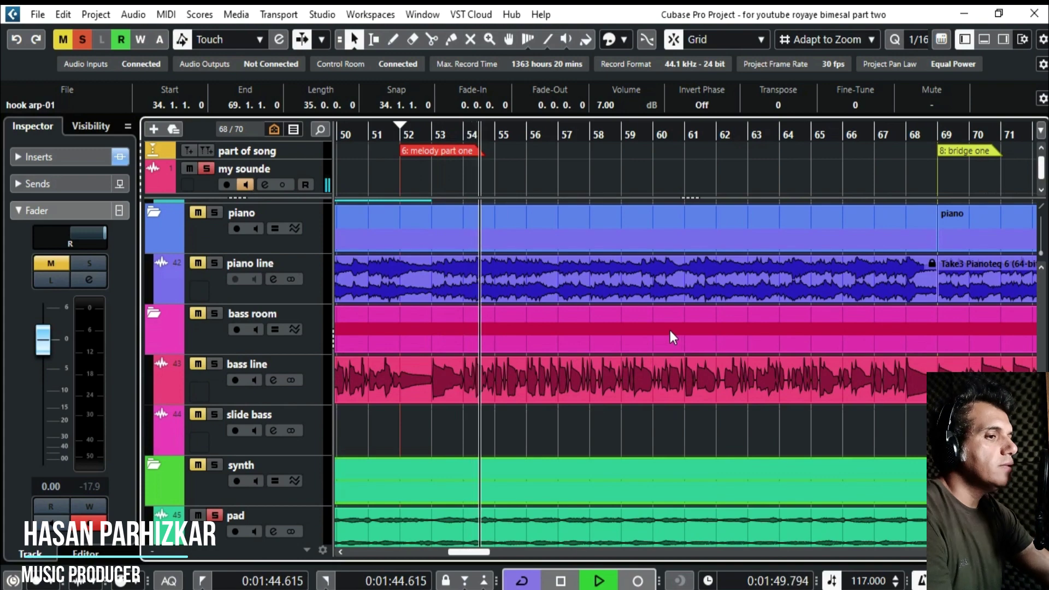
pyautogui.scroll(-3, 658, 330)
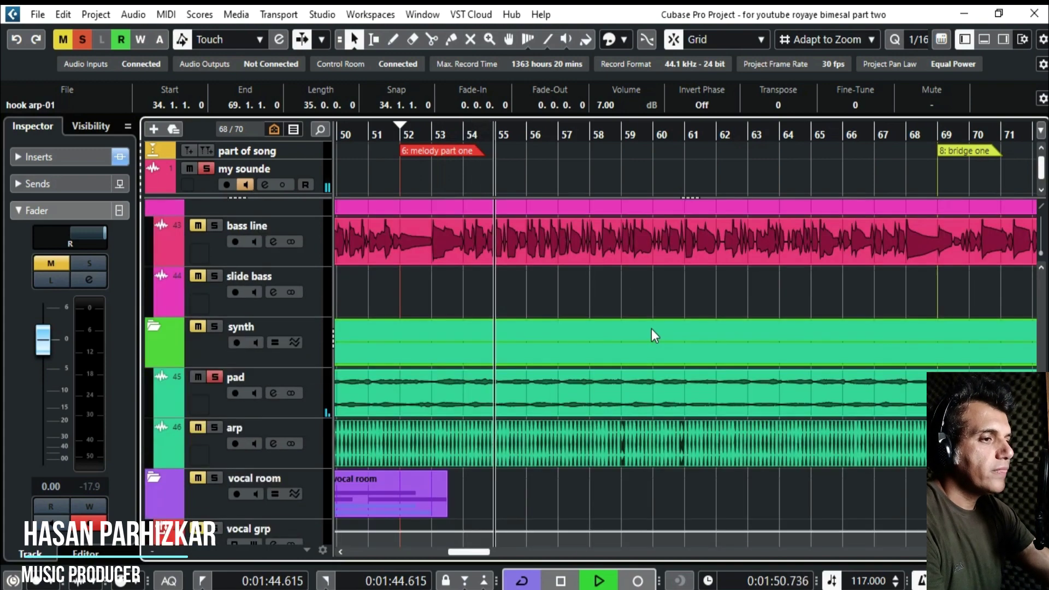
pyautogui.click(197, 377)
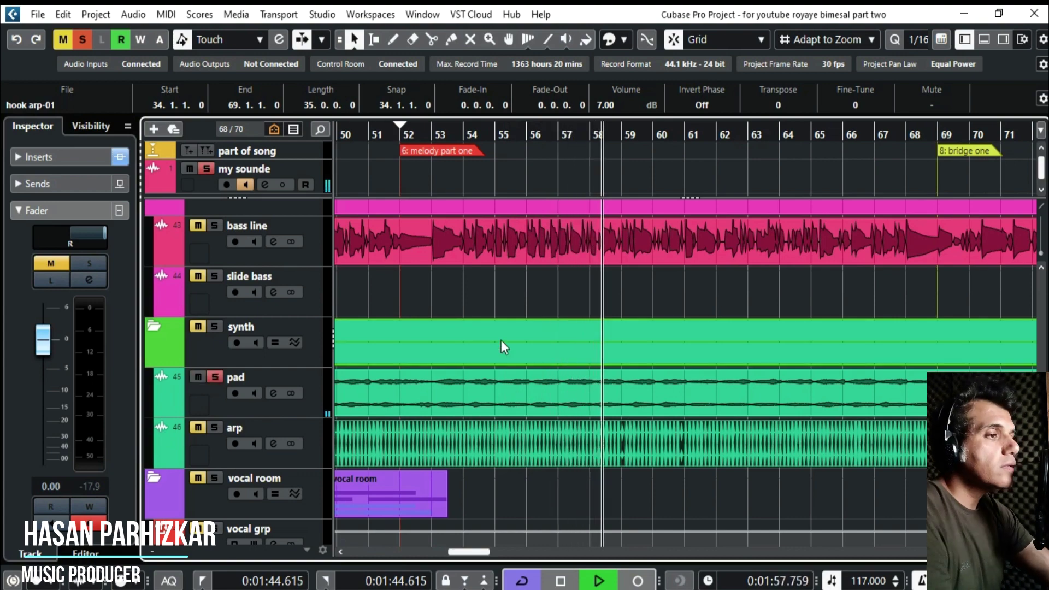
pyautogui.scroll(-5, 739, 345)
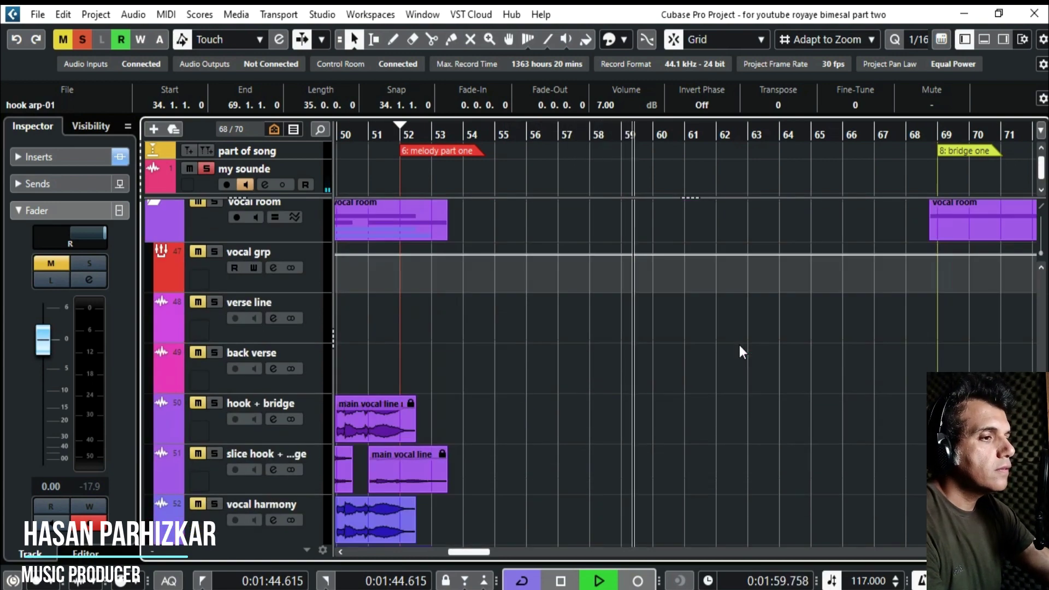
pyautogui.scroll(8, 740, 346)
pyautogui.scroll(4, 737, 346)
pyautogui.press('space')
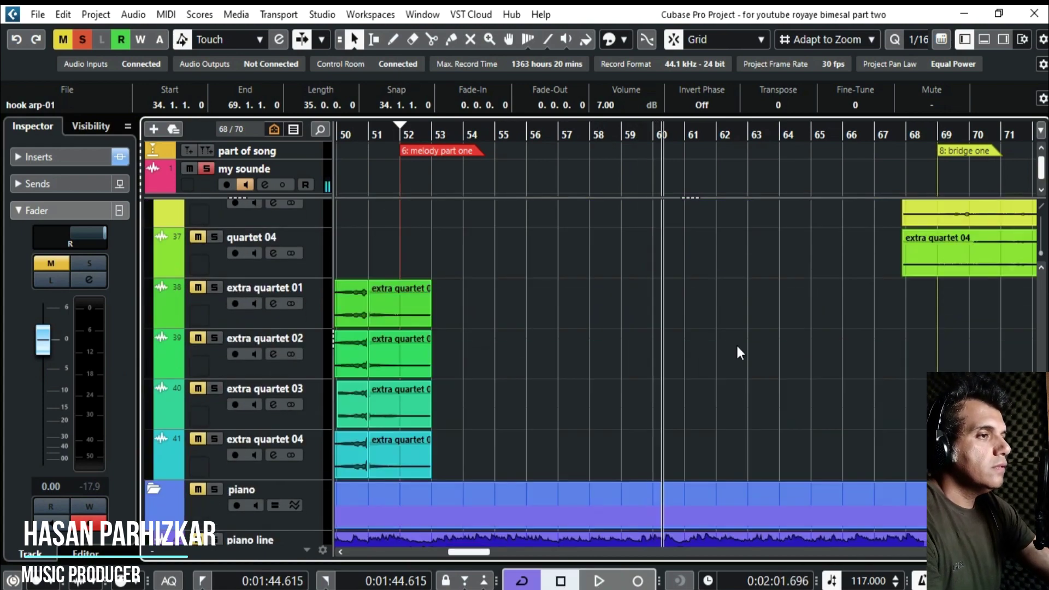
# Clear all solos and mutes and play the full mix from bar 52, the start of melody part one.
pyautogui.click(82, 41)
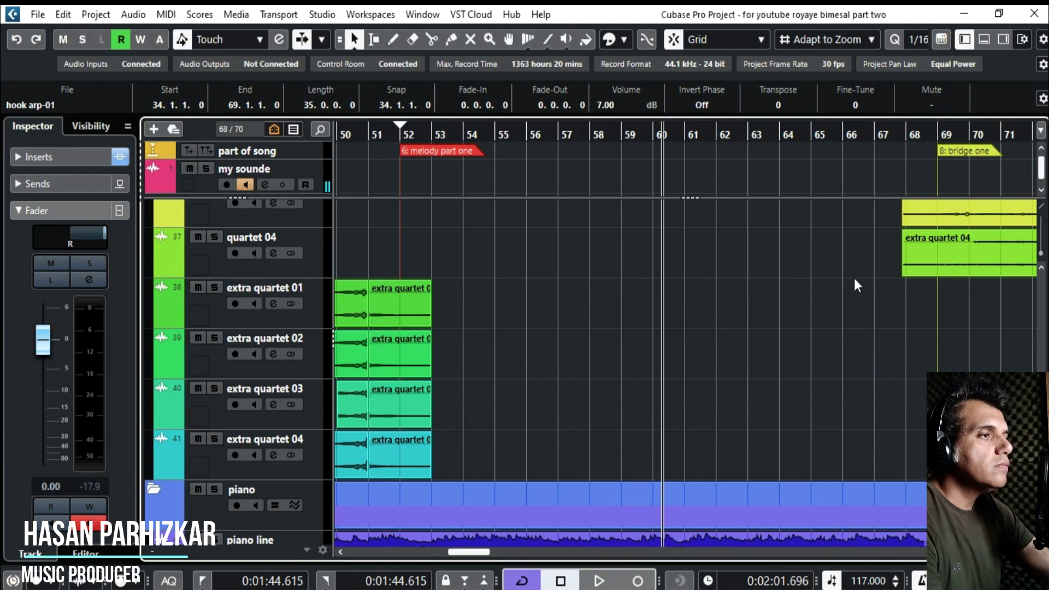
pyautogui.click(400, 135)
pyautogui.click(619, 135)
pyautogui.press('space')
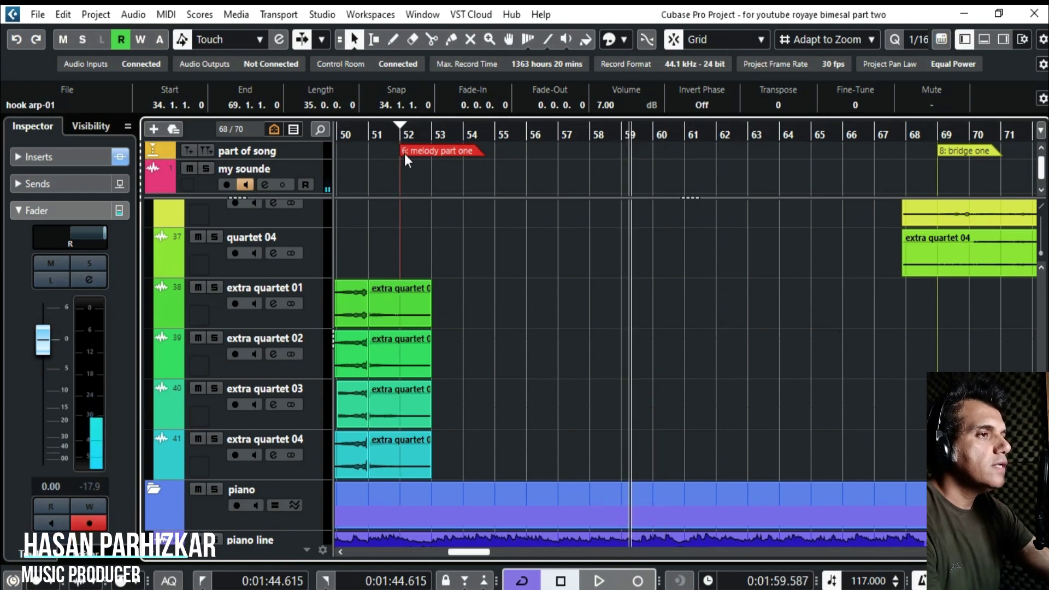
pyautogui.click(399, 133)
pyautogui.press('space')
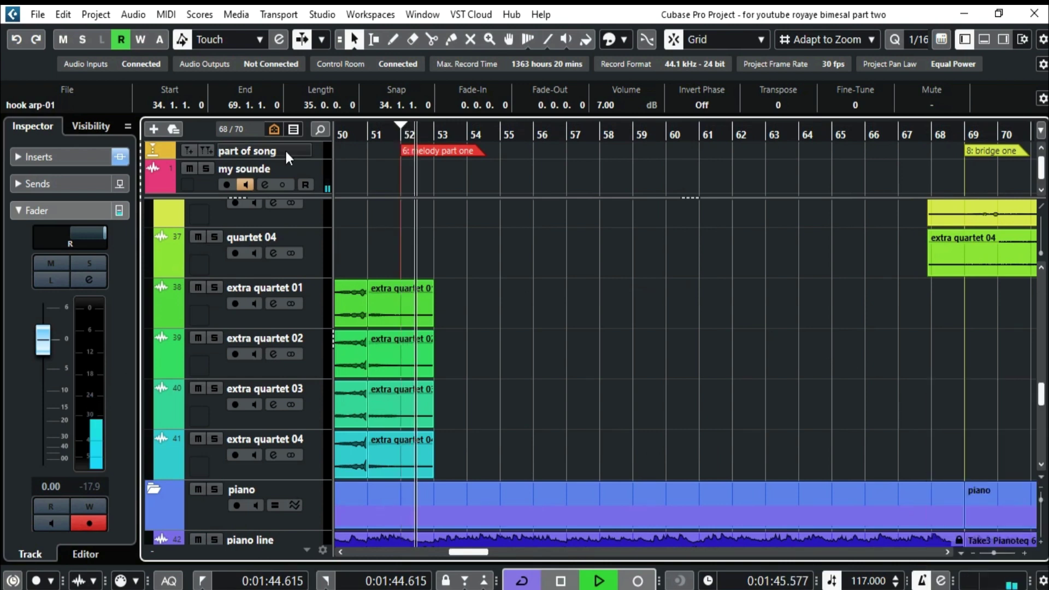
# Listen to the full mix with the my sounde track muted, unmute it, and stop playback just before the bridge one marker.
pyautogui.click(189, 168)
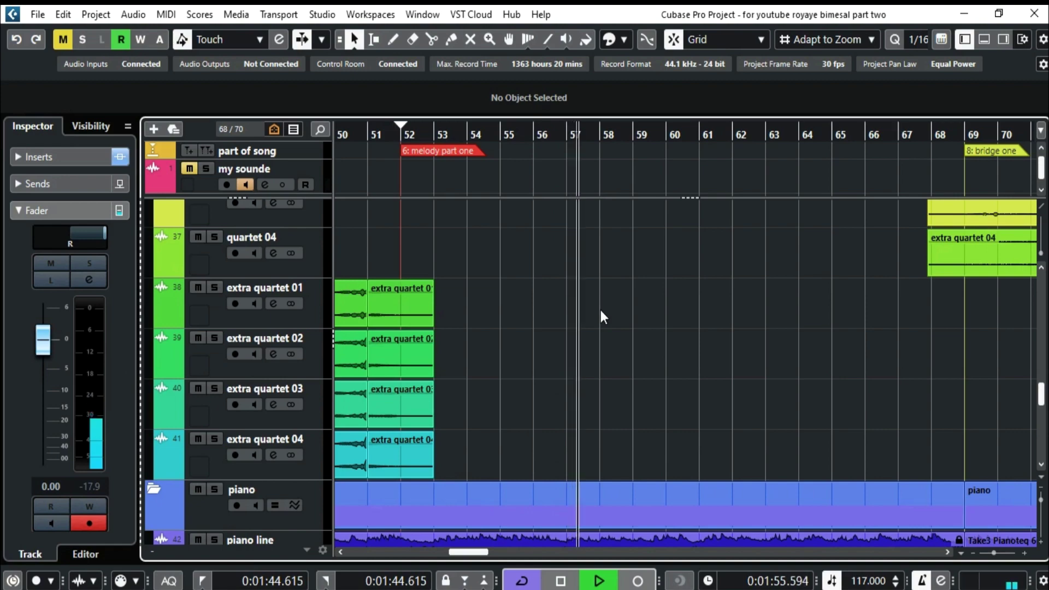
pyautogui.scroll(-3, 601, 310)
pyautogui.moveTo(734, 300); pyautogui.dragTo(633, 281)
pyautogui.moveTo(699, 285); pyautogui.dragTo(612, 277)
pyautogui.scroll(-2, 614, 279)
pyautogui.moveTo(752, 293); pyautogui.dragTo(595, 326)
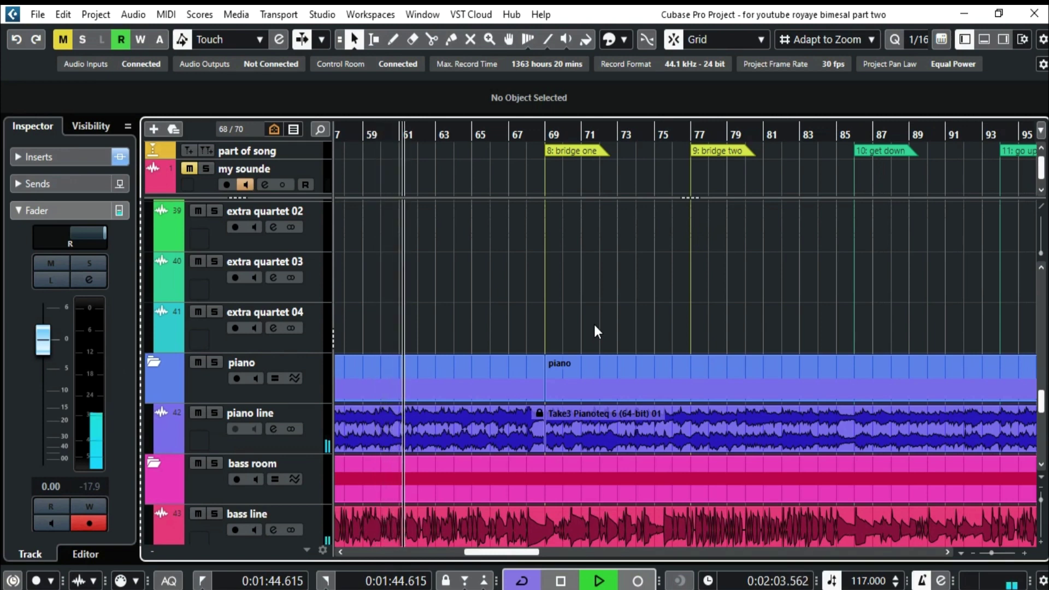
pyautogui.moveTo(549, 325); pyautogui.dragTo(637, 315)
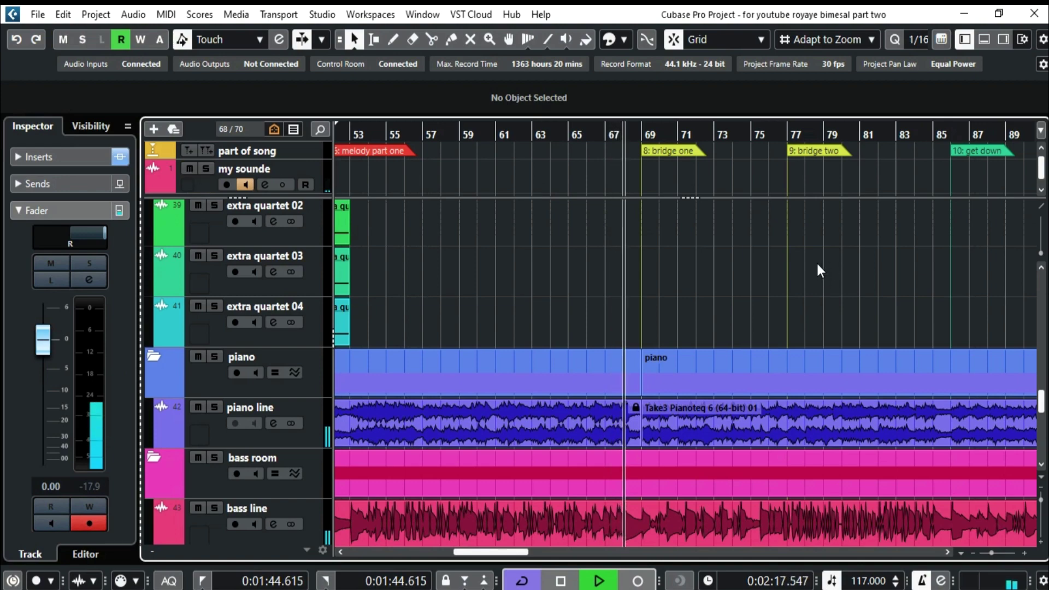
pyautogui.press('space')
# Play the bridge one and bridge two sections from bar 69, temporarily muting the my sounde track.
pyautogui.moveTo(760, 299); pyautogui.dragTo(665, 327)
pyautogui.scroll(1, 567, 241)
pyautogui.scroll(3, 566, 240)
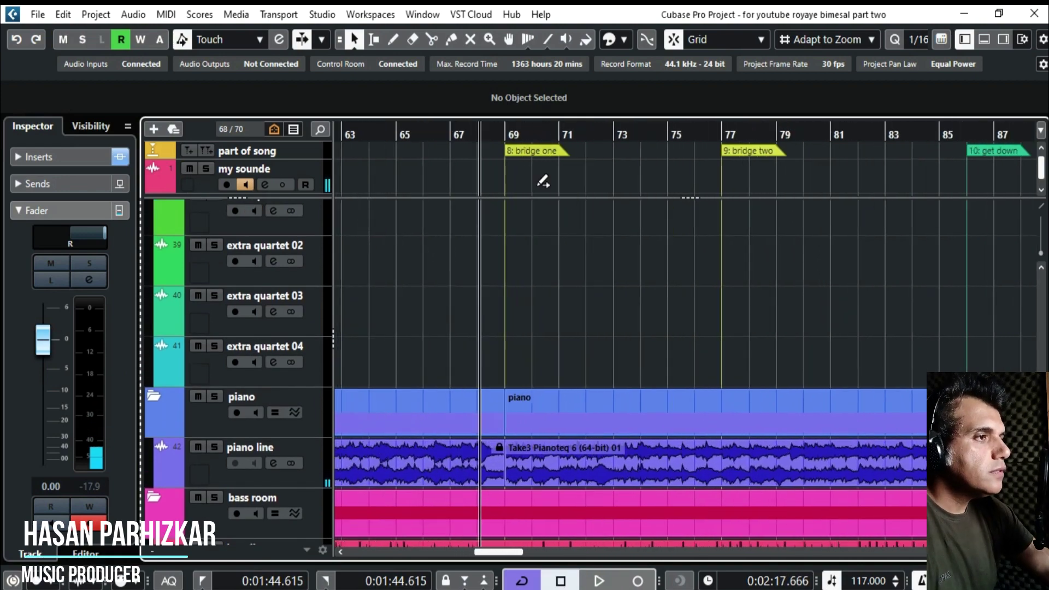
pyautogui.hscroll(1, 707, 260)
pyautogui.scroll(-2, 708, 260)
pyautogui.moveTo(818, 277); pyautogui.dragTo(776, 273)
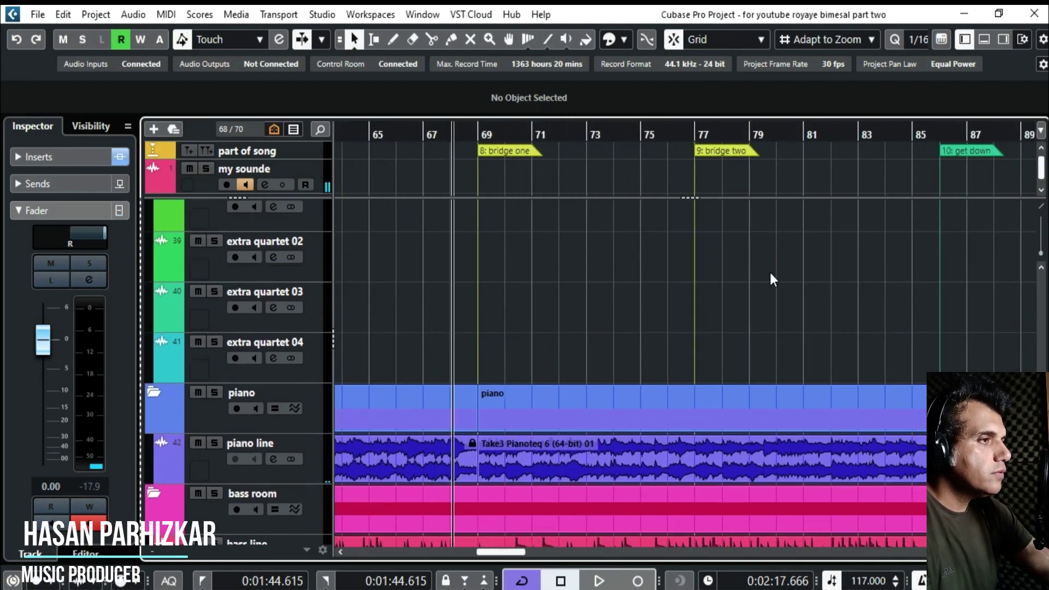
pyautogui.click(477, 131)
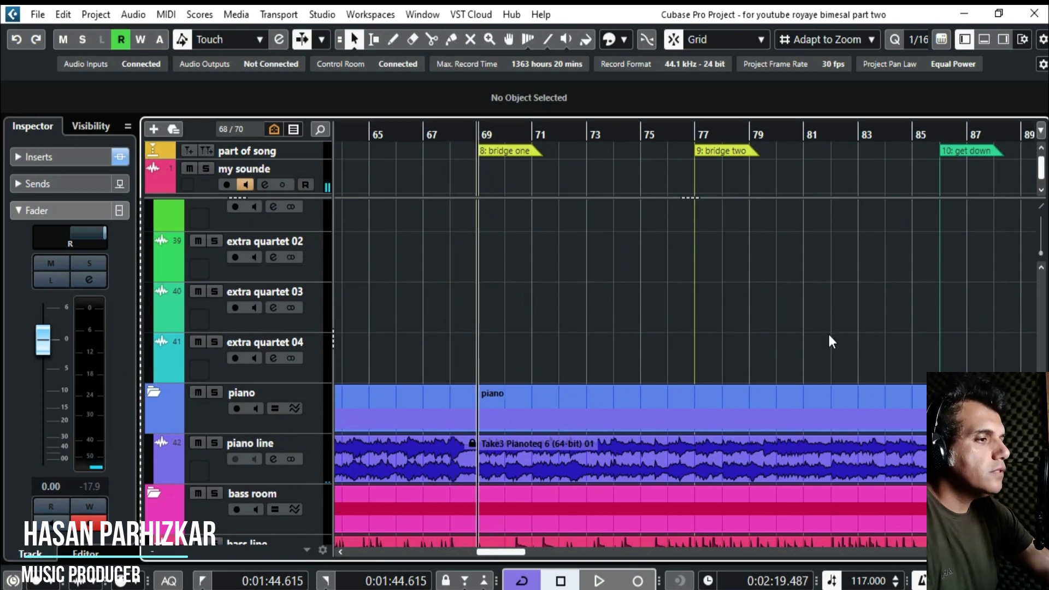
pyautogui.hscroll(2, 787, 339)
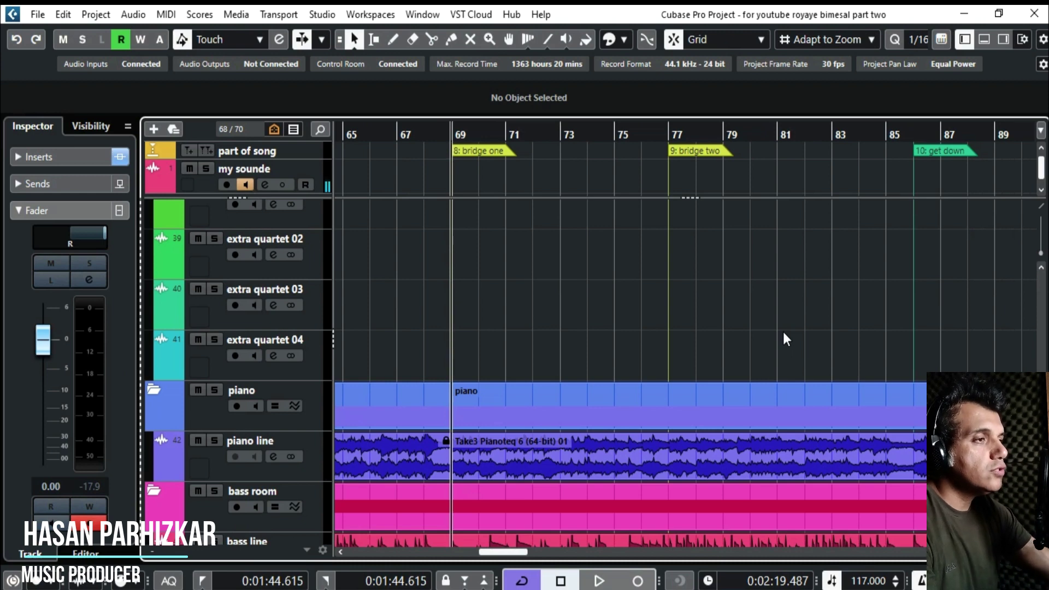
pyautogui.press('space')
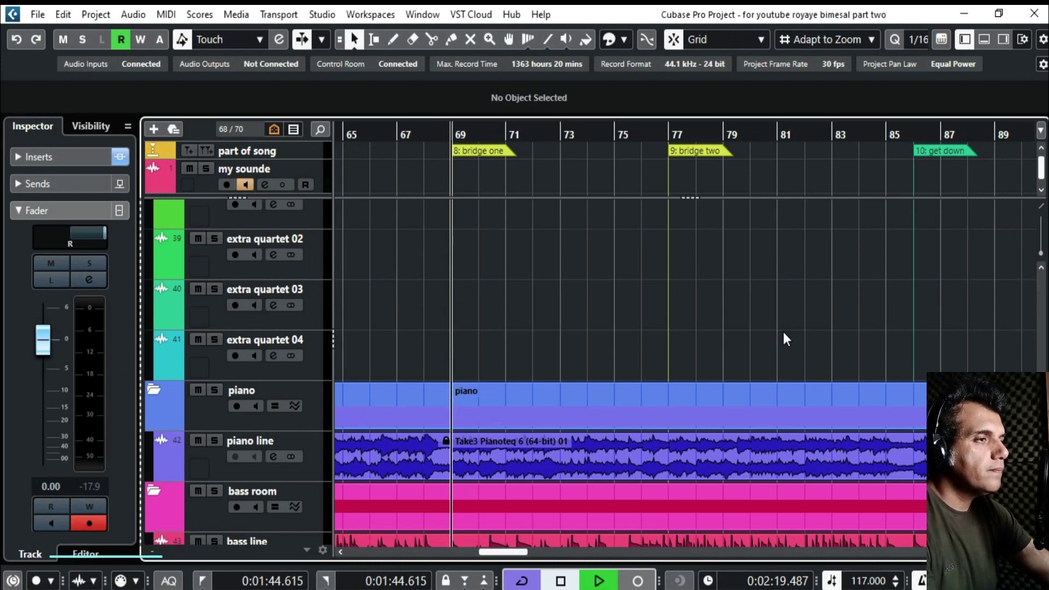
pyautogui.click(191, 168)
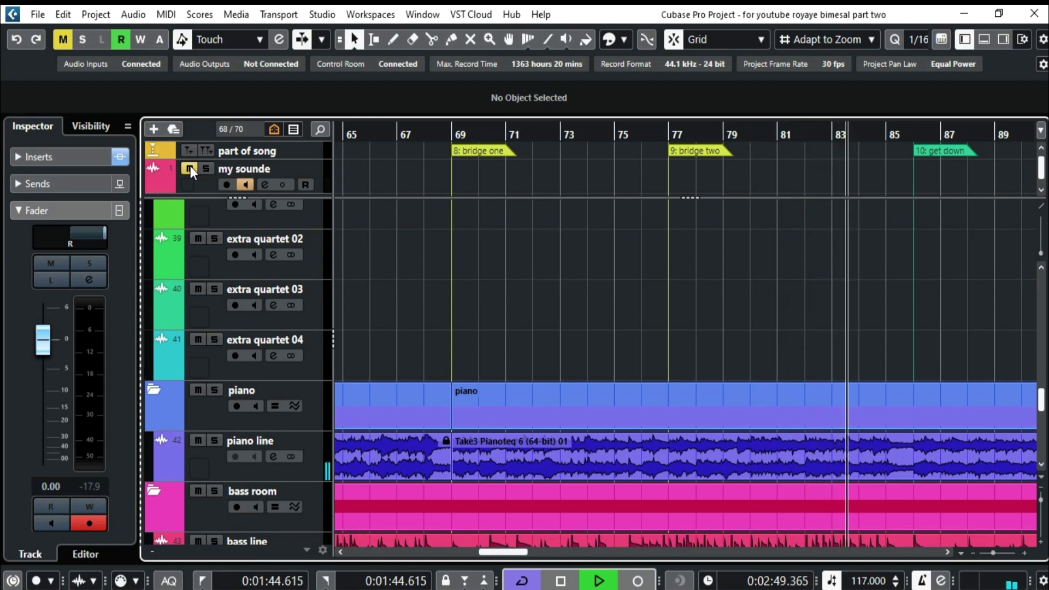
pyautogui.click(189, 168)
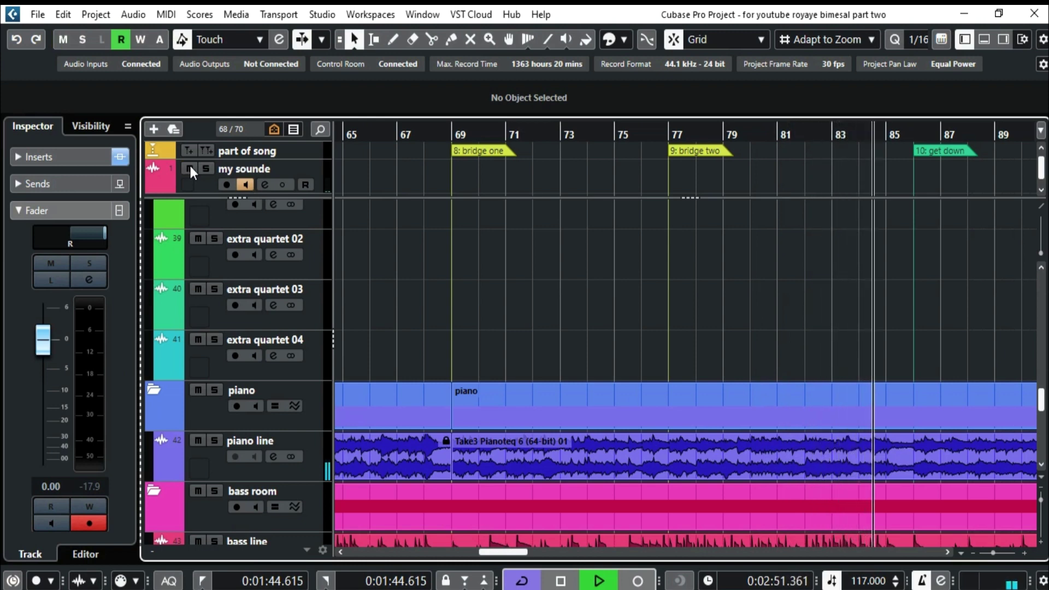
# Examine which synth, quartet, violin and guitar tracks have events in the bridge one and bridge two sections.
pyautogui.scroll(-6, 765, 309)
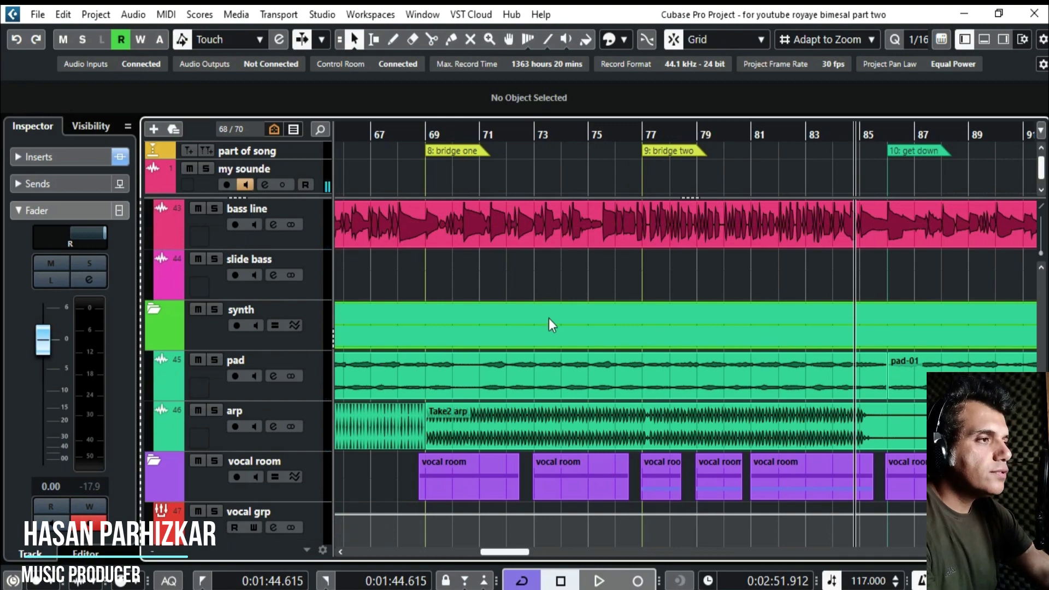
pyautogui.moveTo(517, 313); pyautogui.dragTo(647, 329)
pyautogui.scroll(-2, 656, 331)
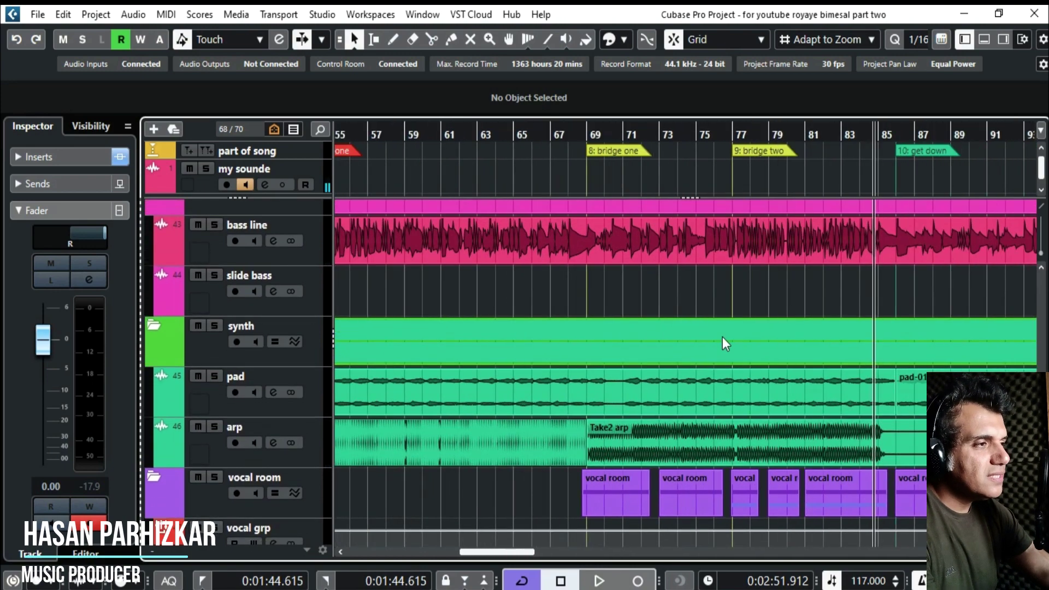
pyautogui.scroll(5, 759, 324)
pyautogui.scroll(2, 760, 325)
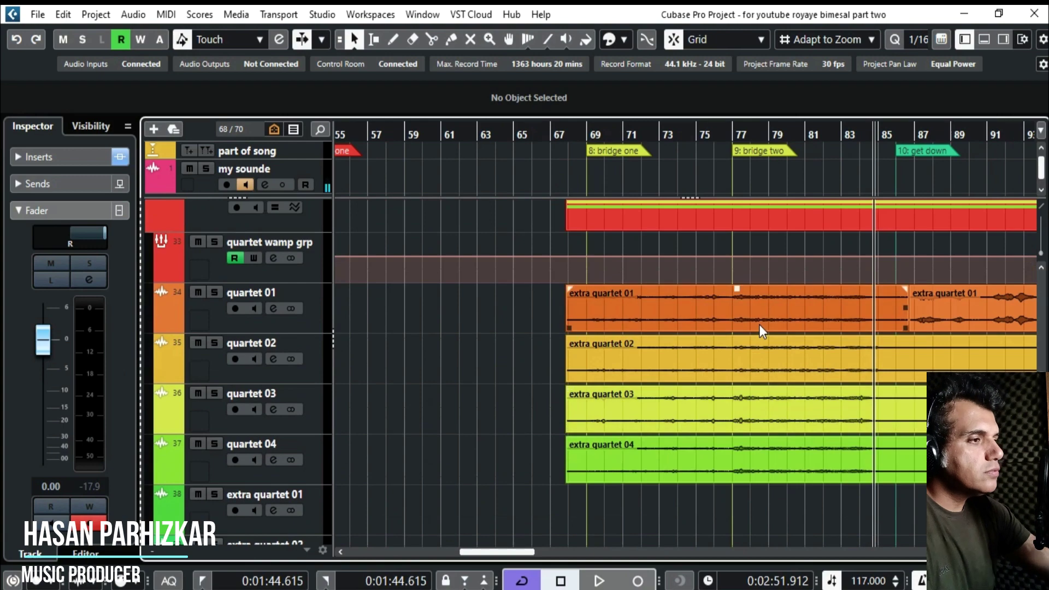
pyautogui.scroll(4, 701, 503)
pyautogui.scroll(3, 627, 323)
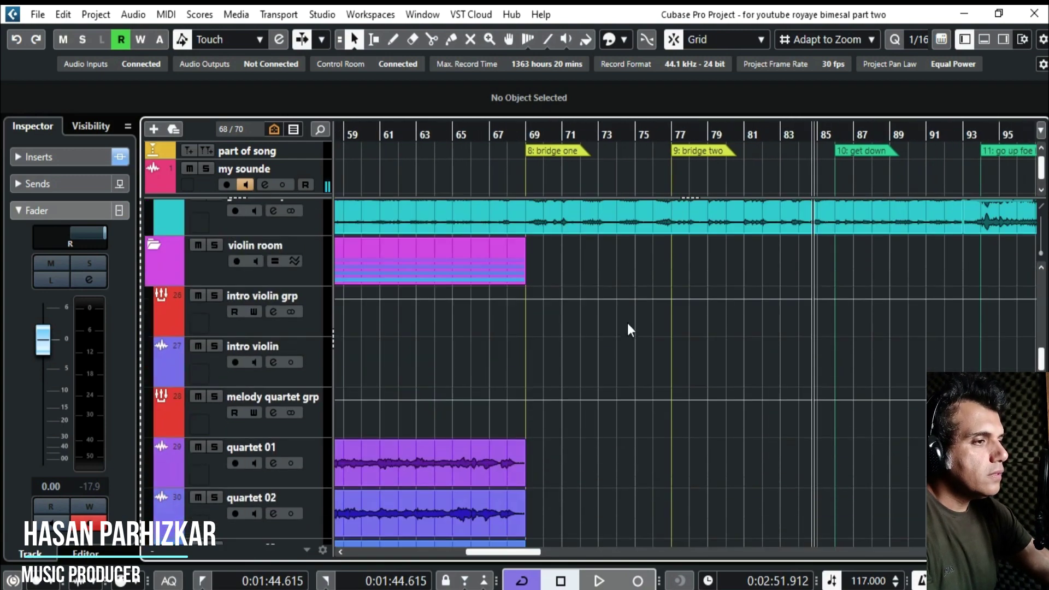
pyautogui.scroll(-1, 607, 334)
pyautogui.moveTo(608, 339); pyautogui.dragTo(687, 503)
pyautogui.scroll(5, 753, 401)
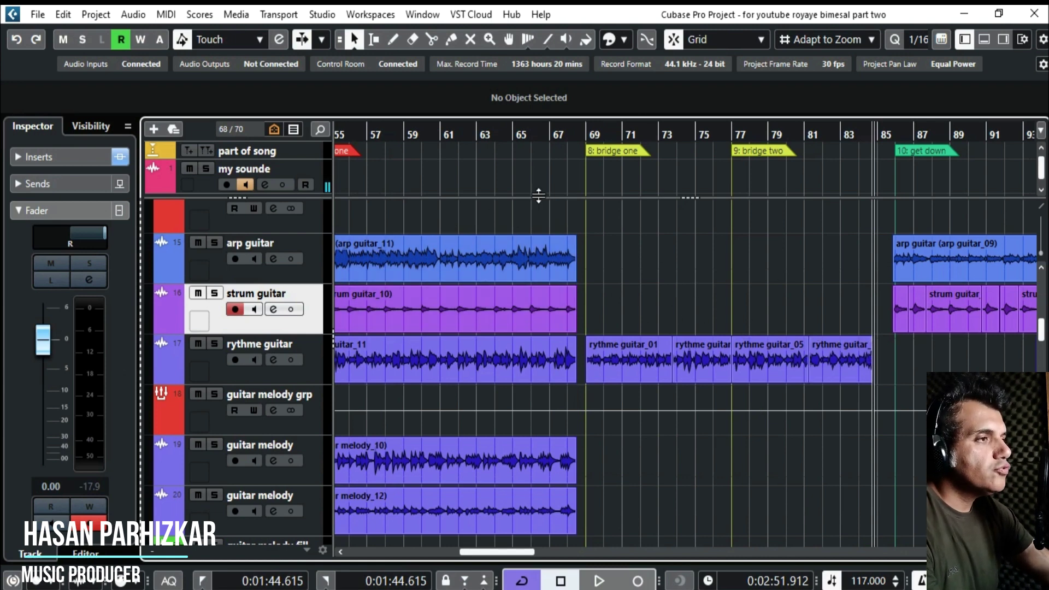
pyautogui.moveTo(740, 325); pyautogui.dragTo(680, 332)
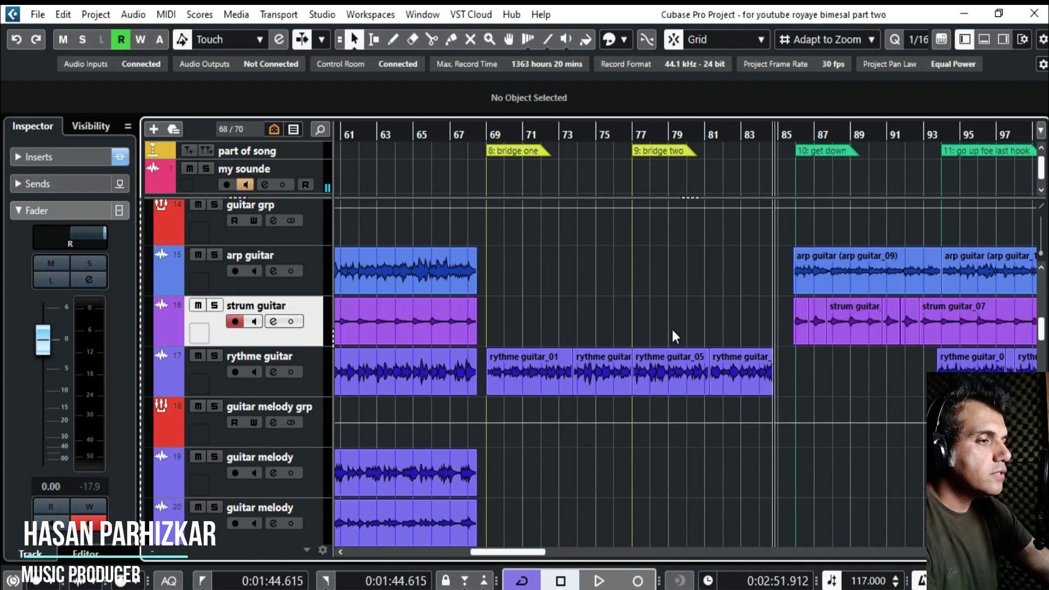
# Select the whole grp track in Group Tracks and open its Pro-MB insert.
pyautogui.scroll(-15, 675, 328)
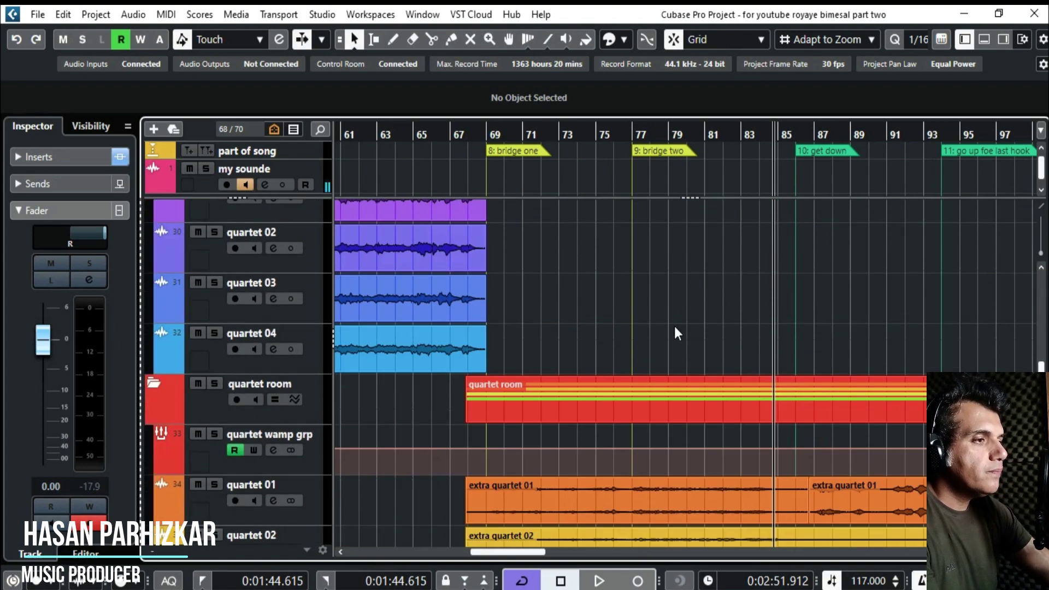
pyautogui.scroll(-15, 674, 328)
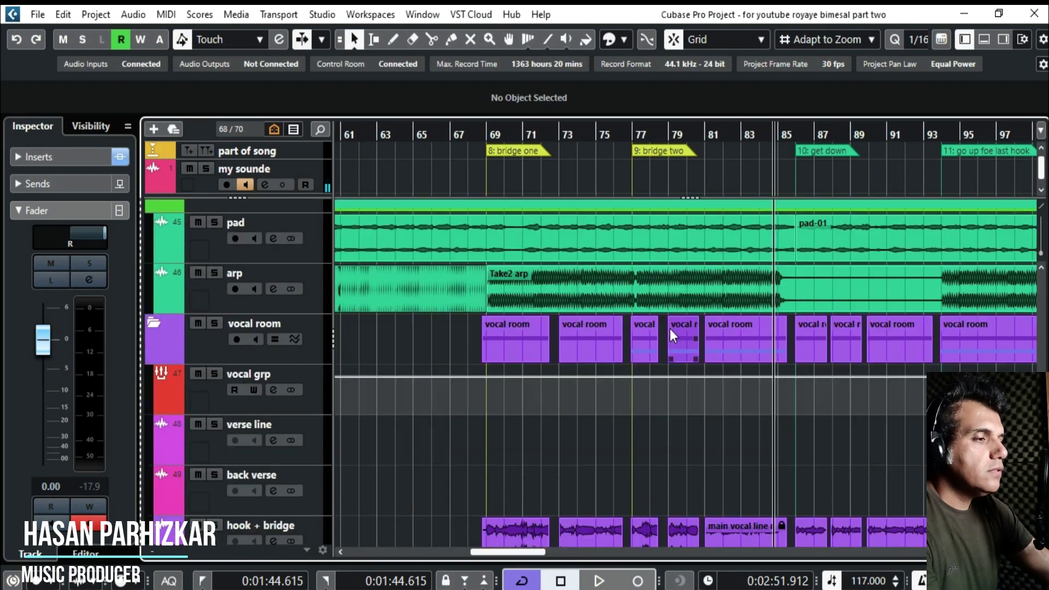
pyautogui.scroll(1, 669, 329)
pyautogui.scroll(-7, 668, 329)
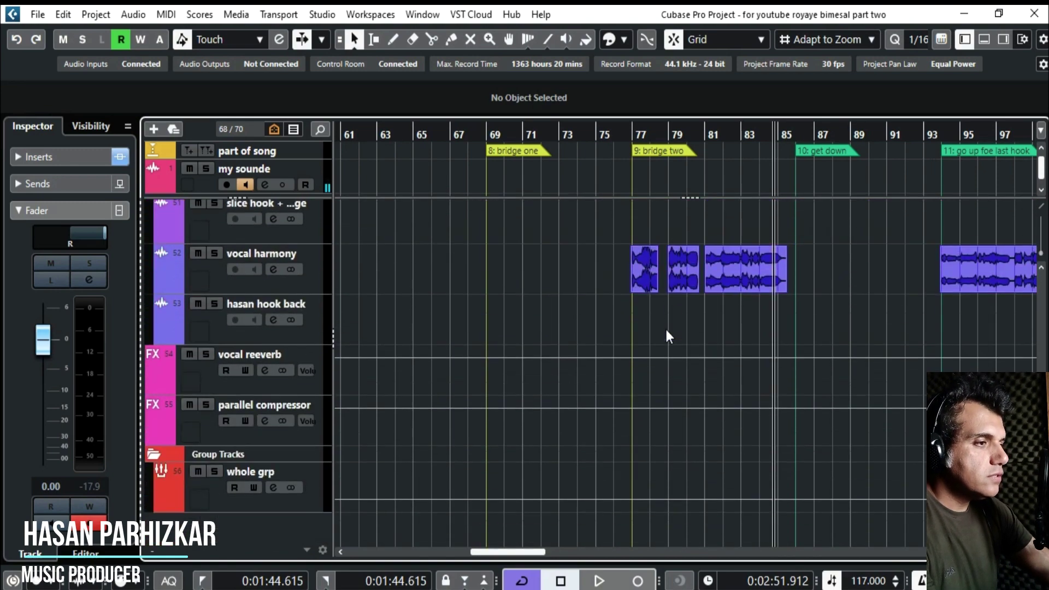
pyautogui.click(211, 499)
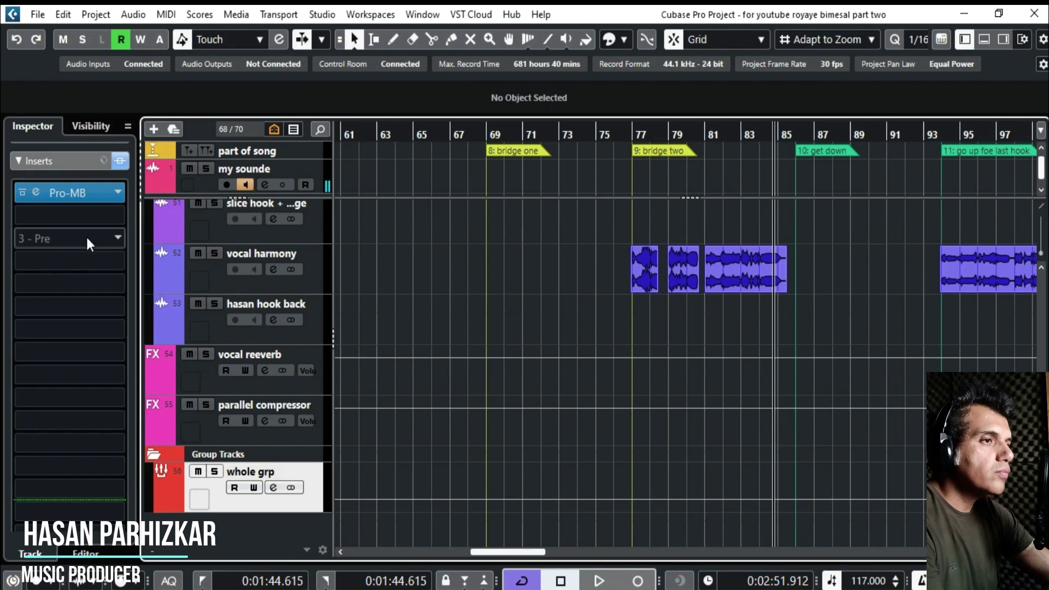
pyautogui.click(37, 191)
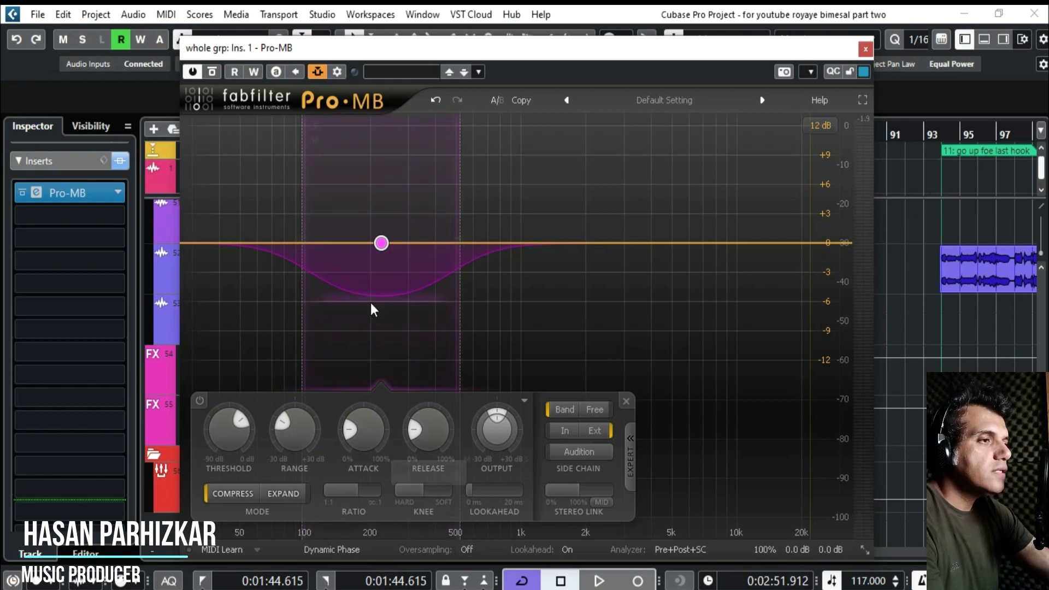
# Examine the vocal grp side-chain routing of Pro-MB and the threshold and range settings of Band 1.
pyautogui.moveTo(381, 247)
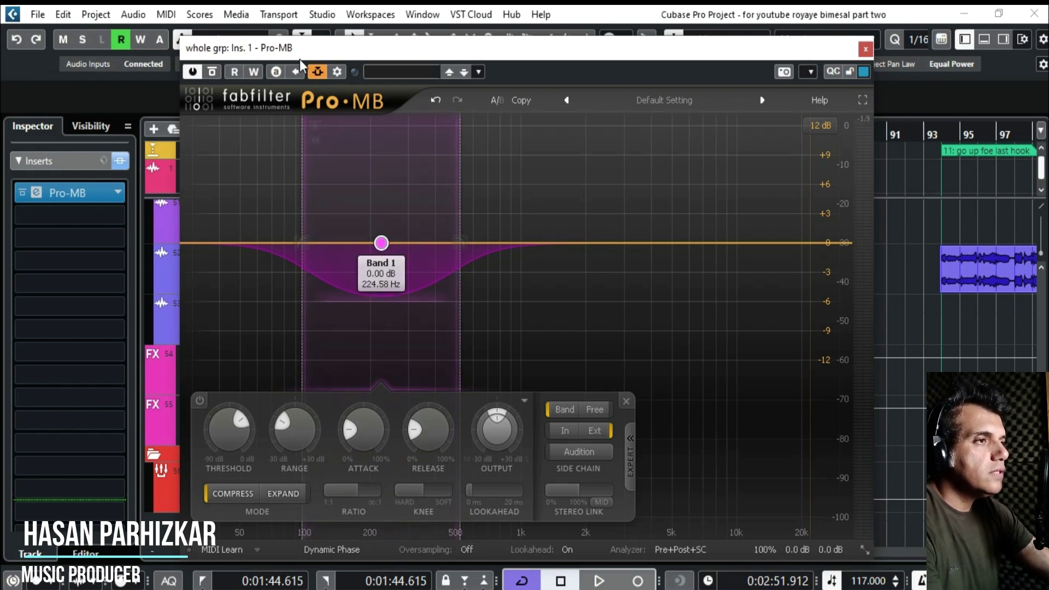
pyautogui.click(340, 71)
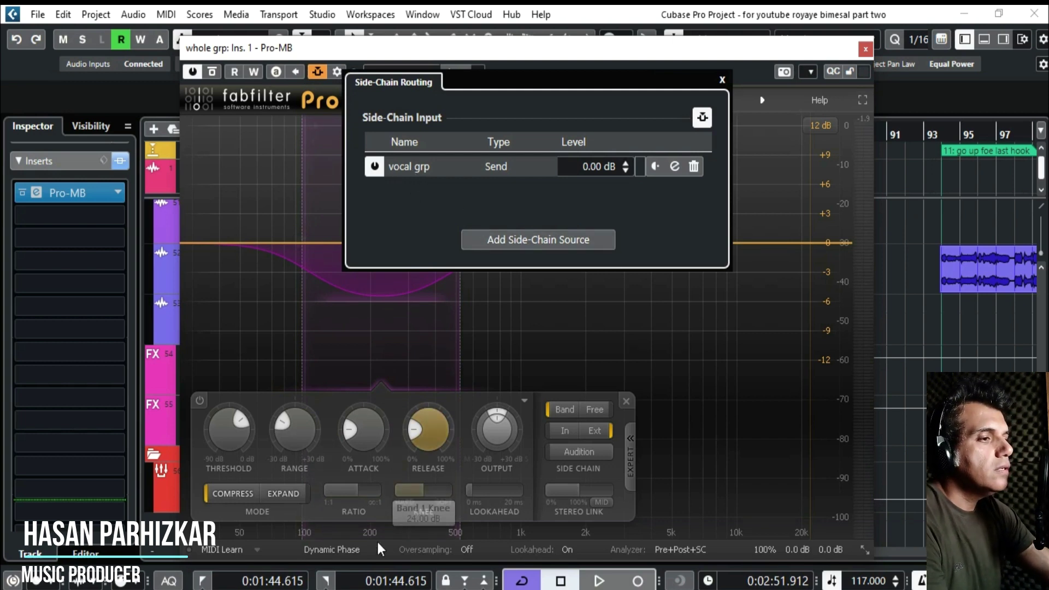
pyautogui.click(722, 79)
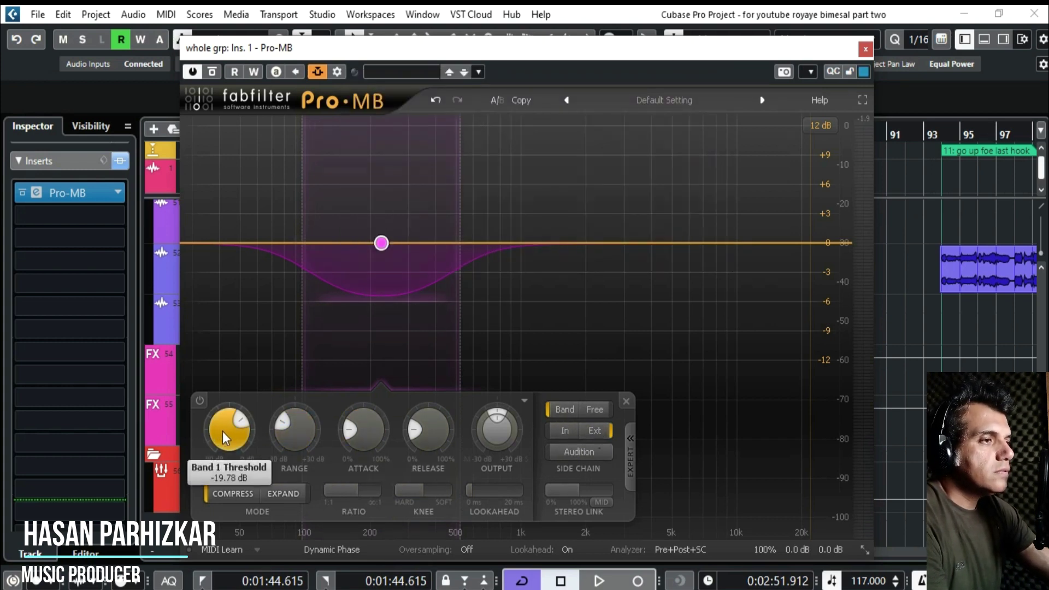
pyautogui.moveTo(394, 236)
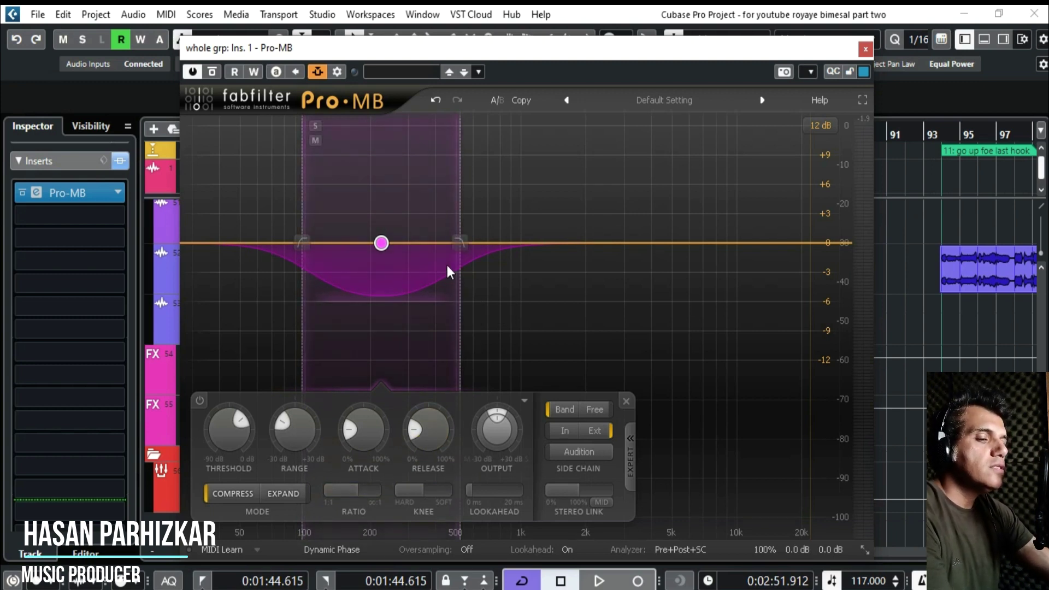
pyautogui.moveTo(229, 436)
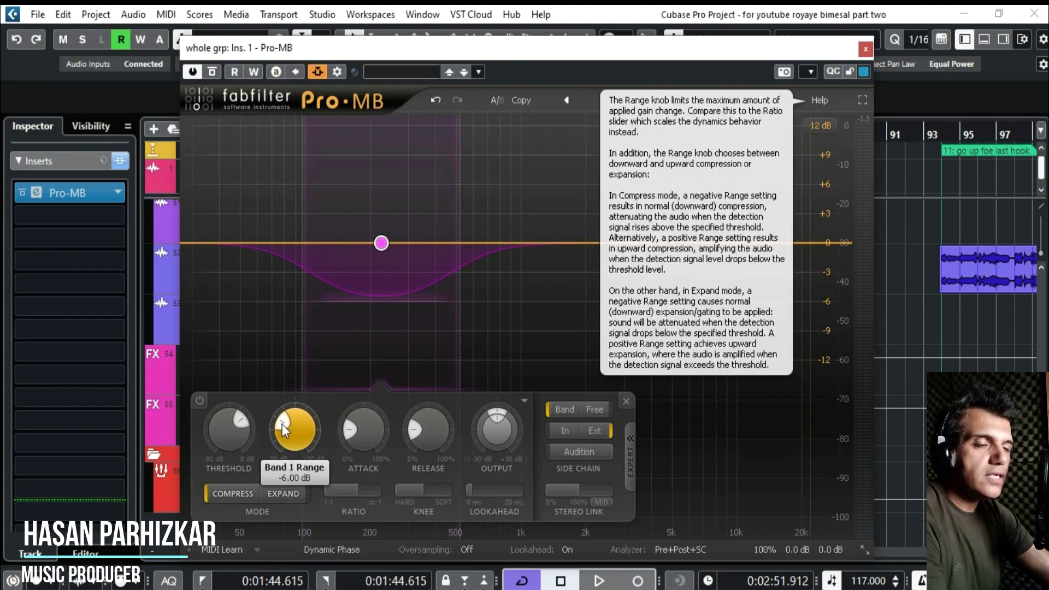
# Move the Pro-MB window aside so the bridge one and bridge two vocal events show beside it.
pyautogui.moveTo(806, 52); pyautogui.dragTo(626, 82)
pyautogui.scroll(-2, 896, 275)
pyautogui.moveTo(841, 280); pyautogui.dragTo(890, 289)
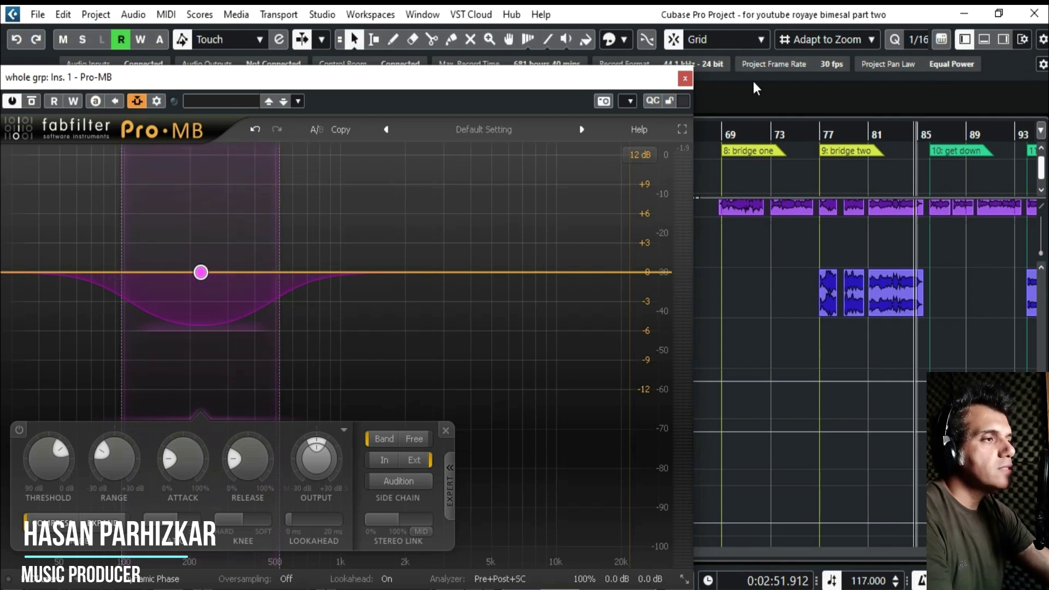
# Close the Pro-MB window and examine the hook + bridge and vocal harmony events in bridge one and bridge two.
pyautogui.click(687, 80)
pyautogui.hscroll(3, 684, 375)
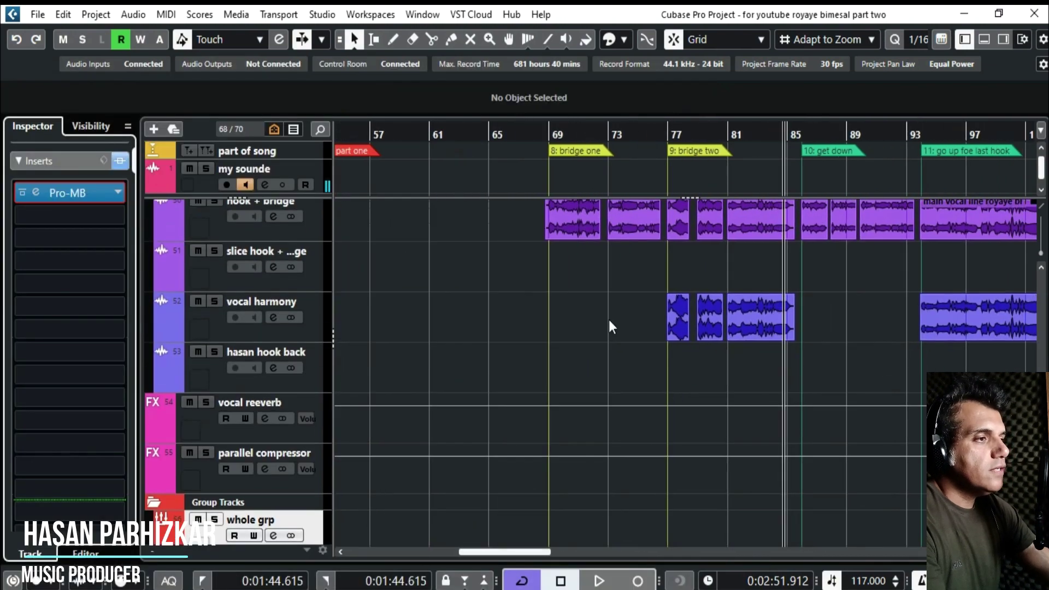
pyautogui.scroll(2, 621, 324)
pyautogui.scroll(2, 661, 322)
pyautogui.scroll(1, 727, 347)
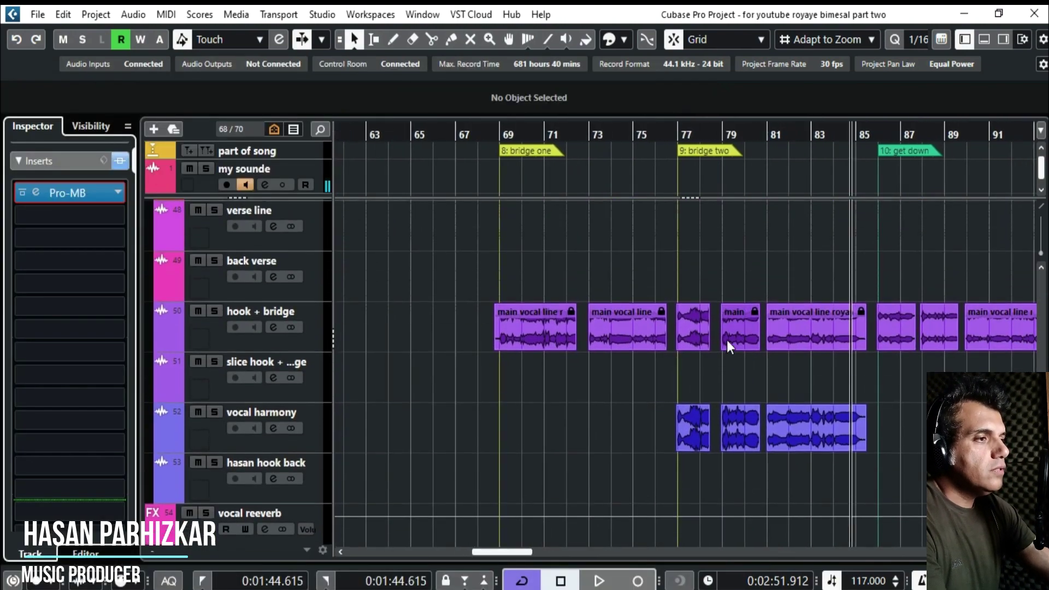
pyautogui.scroll(1, 768, 369)
pyautogui.scroll(-1, 768, 368)
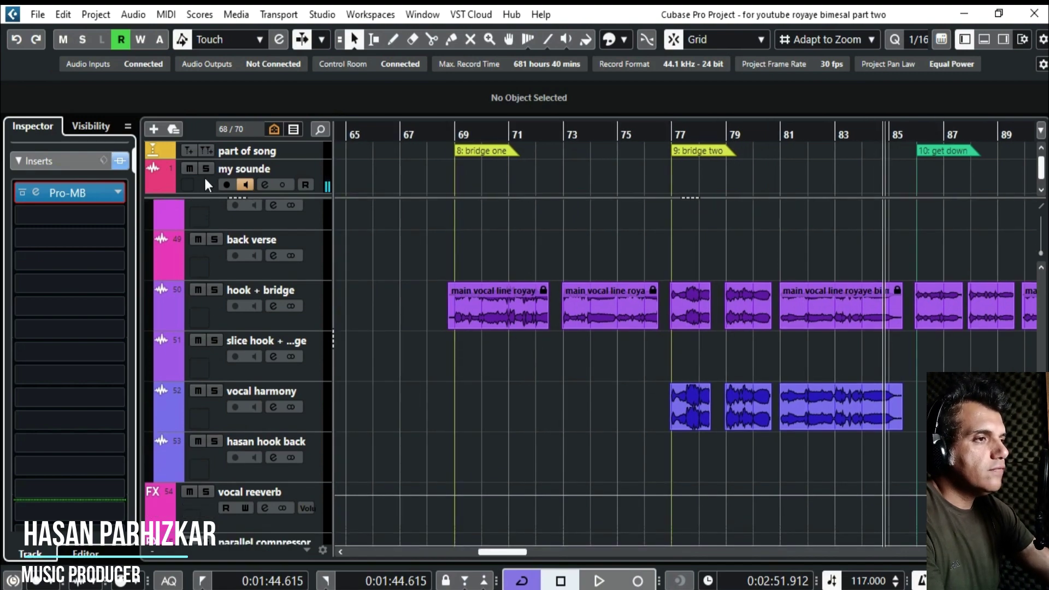
# Examine the piano, bass, synth and quartet tracks across the bridge sections and return to the vocal tracks.
pyautogui.scroll(5, 764, 372)
pyautogui.scroll(4, 763, 370)
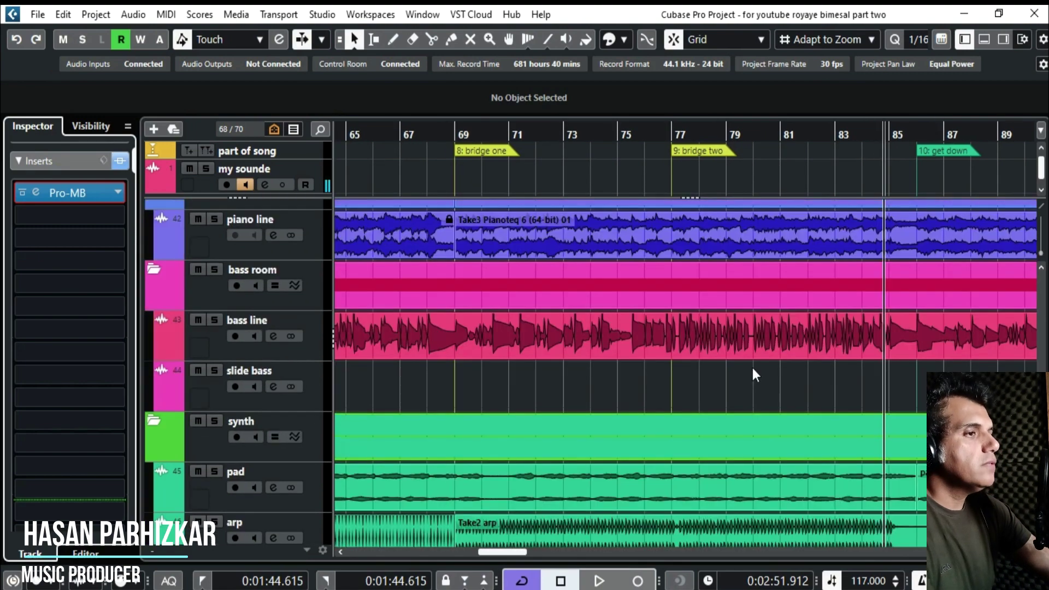
pyautogui.scroll(5, 754, 370)
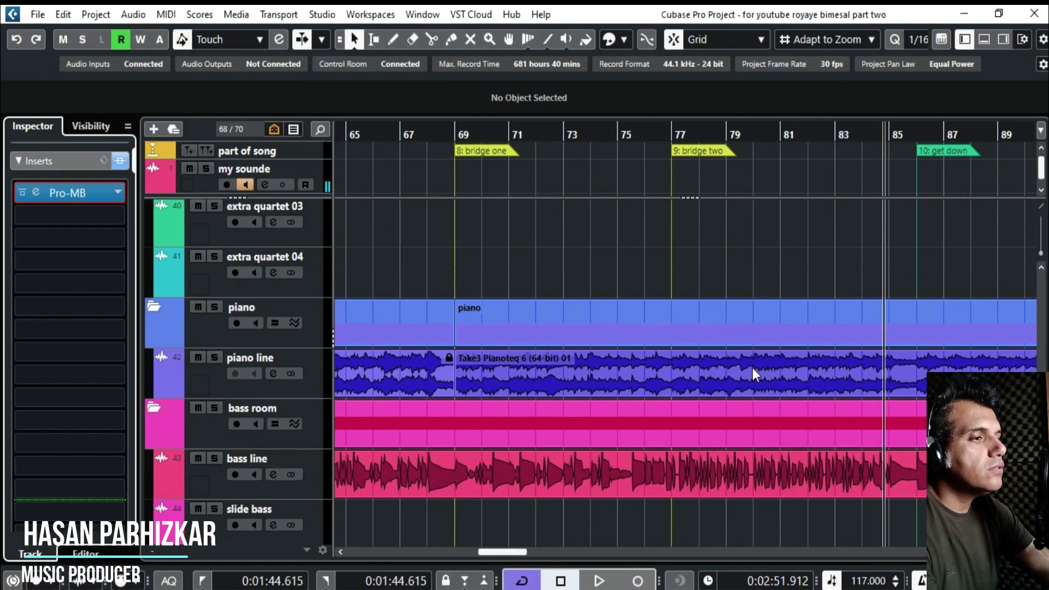
pyautogui.scroll(4, 754, 374)
pyautogui.scroll(1, 754, 374)
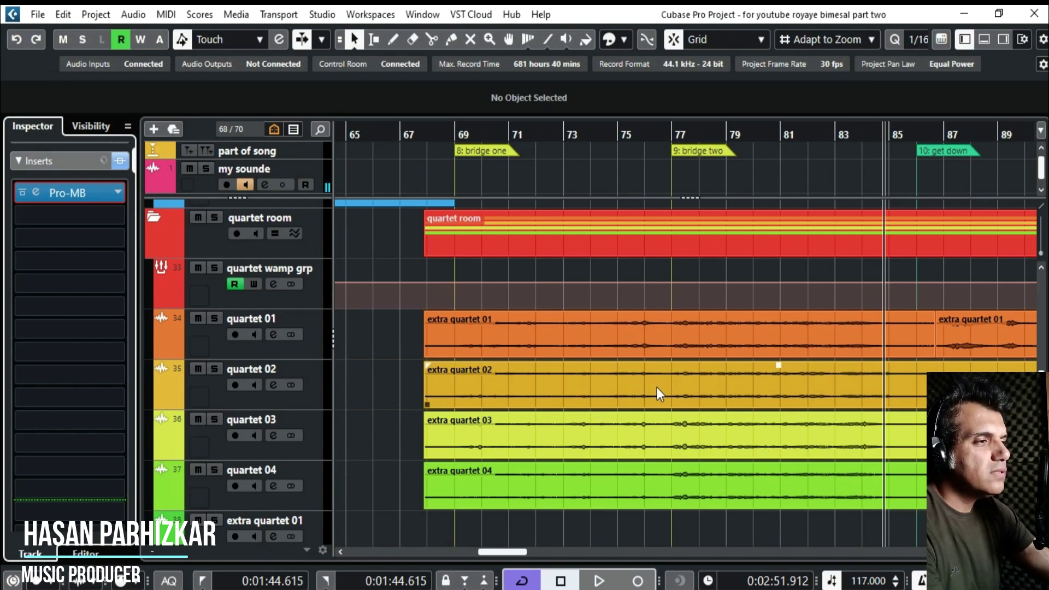
pyautogui.scroll(-10, 657, 389)
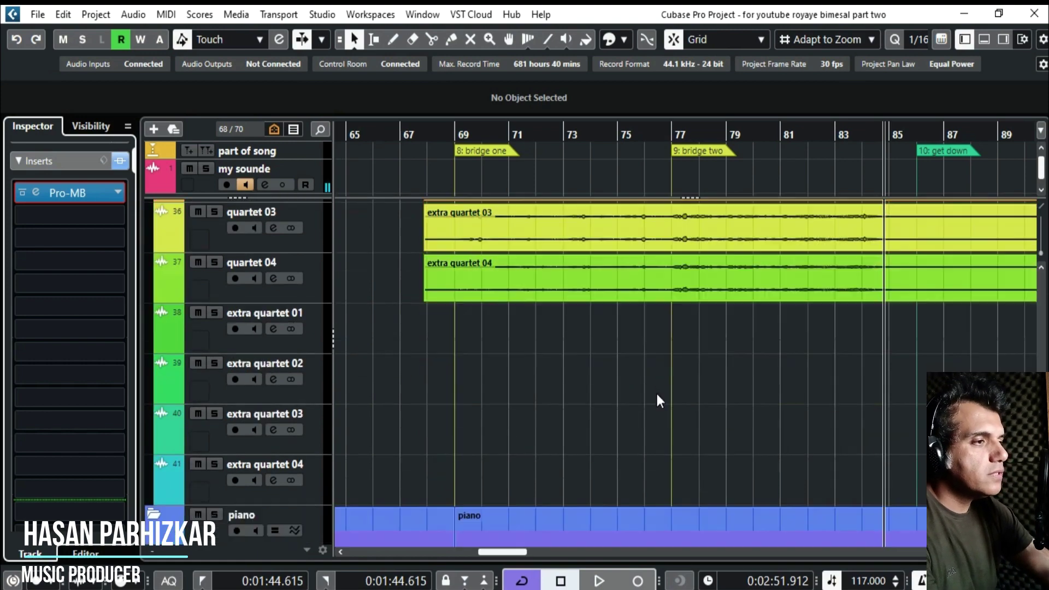
pyautogui.scroll(-12, 657, 395)
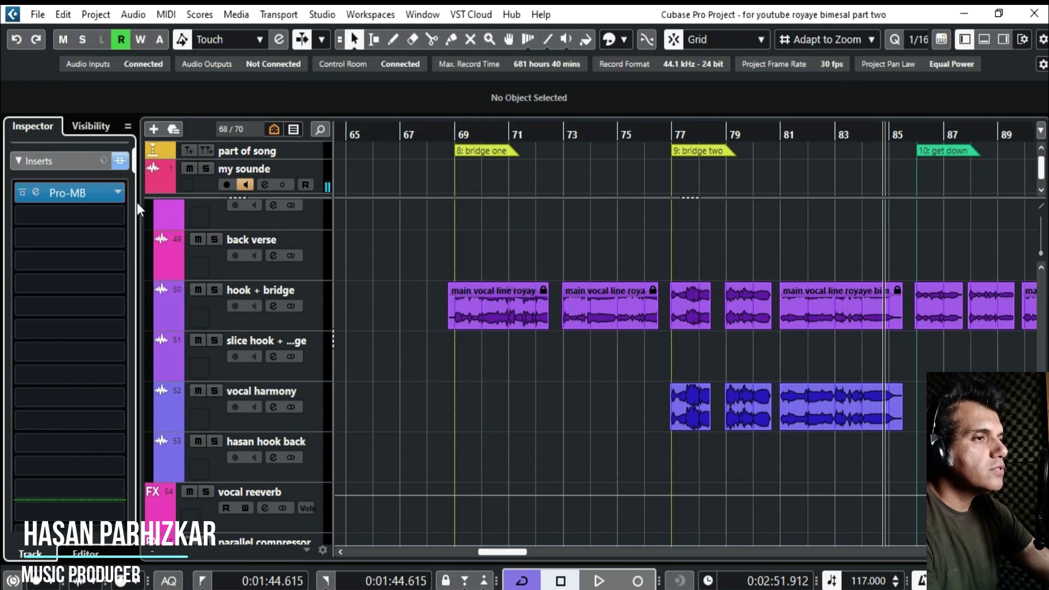
# Solo the my sounde, hook + bridge and vocal harmony tracks and play from the start of bridge two at bar 77.
pyautogui.click(205, 169)
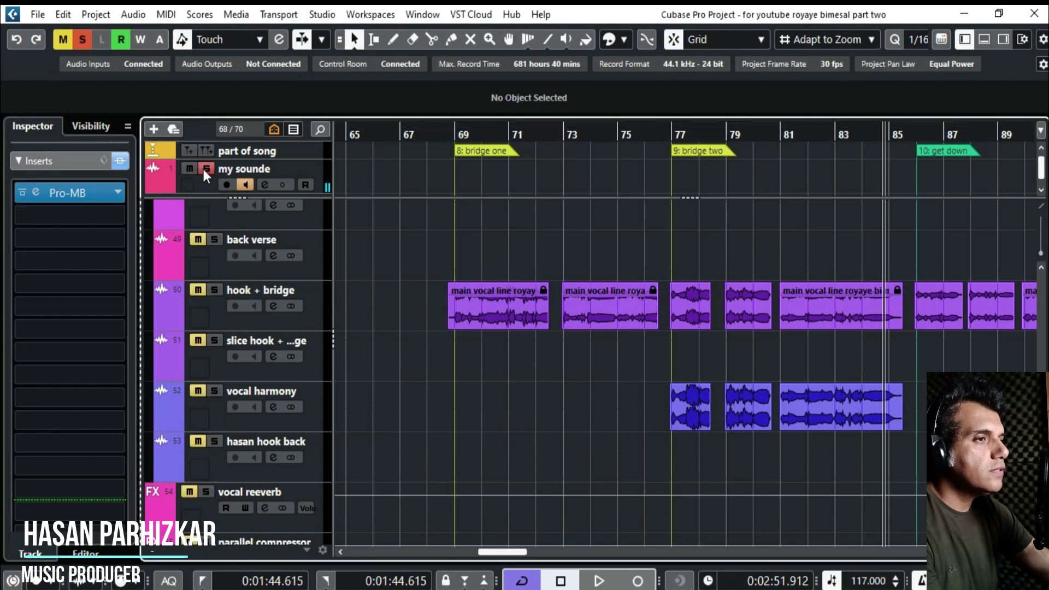
pyautogui.click(215, 290)
pyautogui.click(216, 288)
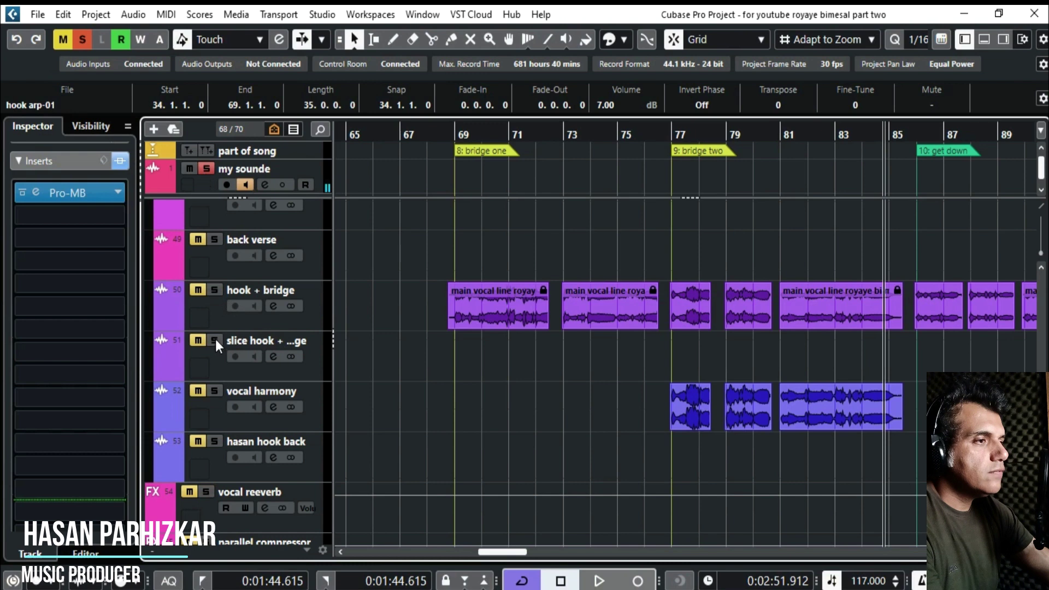
pyautogui.click(217, 288)
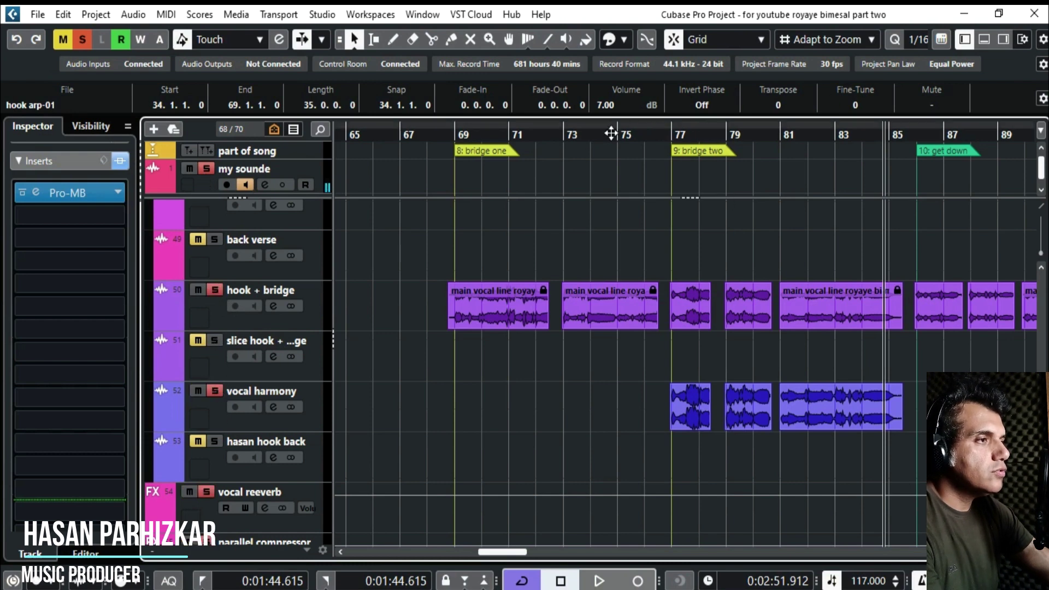
pyautogui.click(671, 135)
pyautogui.press('space')
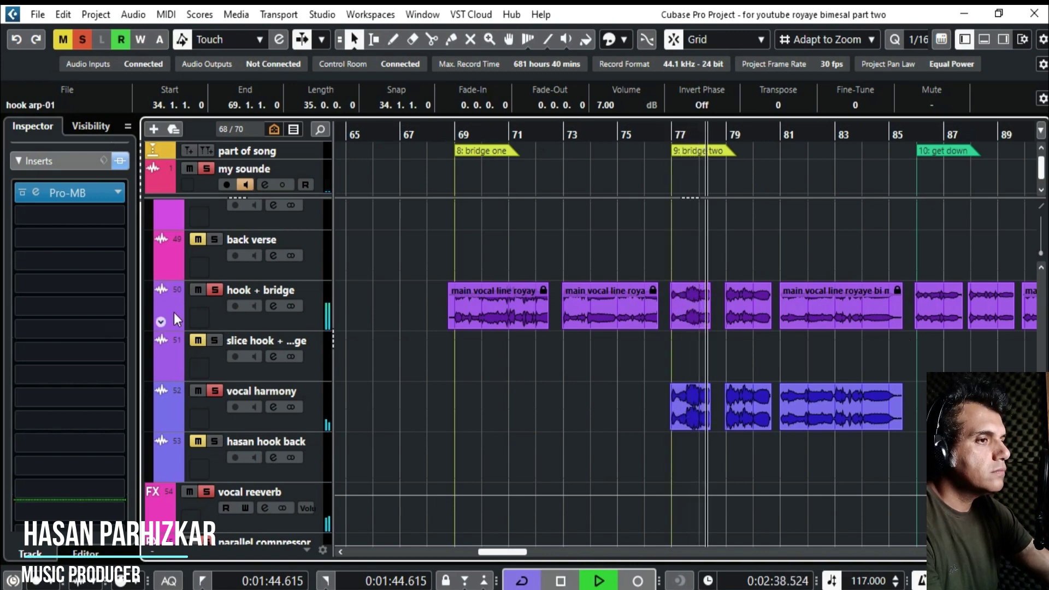
# Mute and unmute the hook + bridge track during playback to hear the vocal harmony alone and together with it, and stop playback.
pyautogui.click(197, 287)
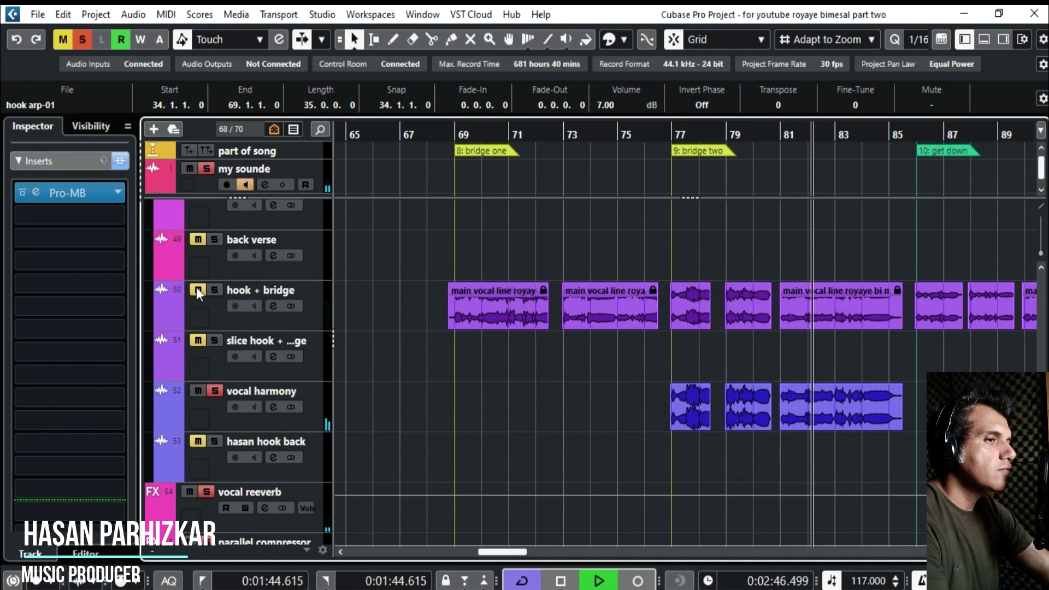
pyautogui.click(197, 290)
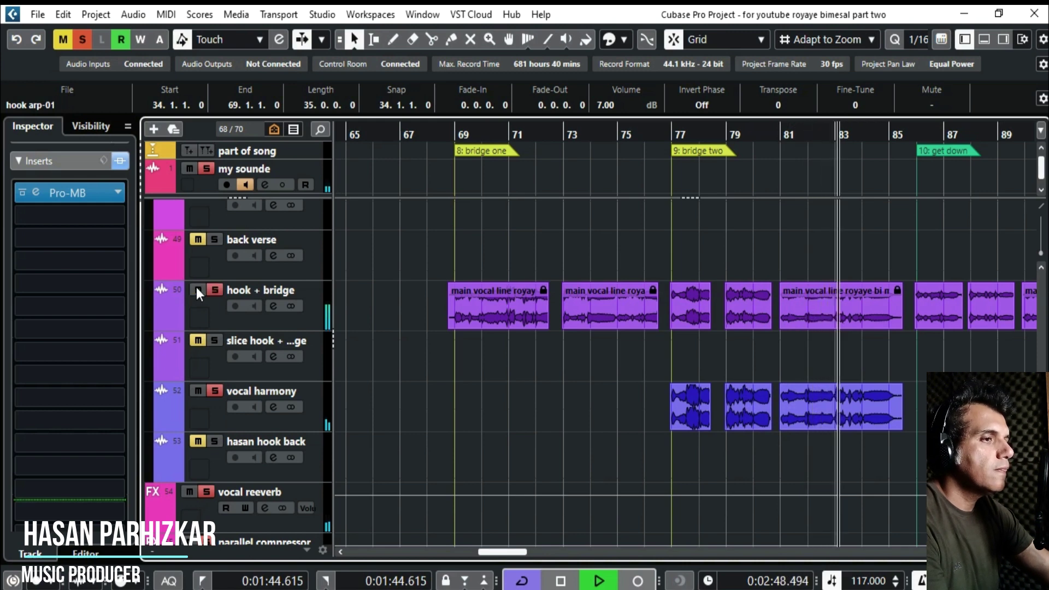
pyautogui.click(214, 290)
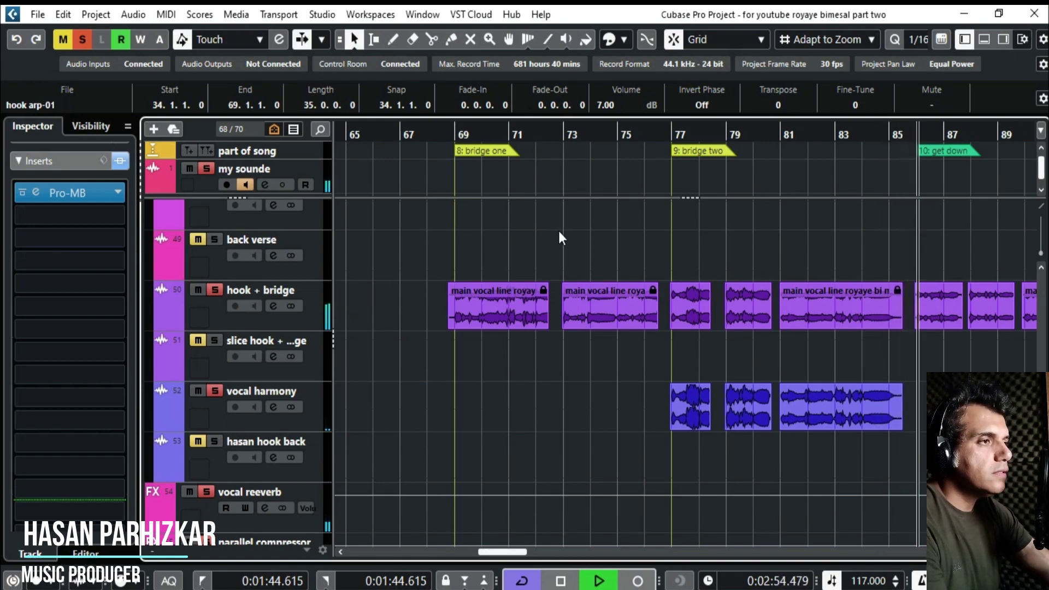
pyautogui.press('space')
# Clear all solos and play the full arrangement from the start of bridge two at bar 77.
pyautogui.click(459, 134)
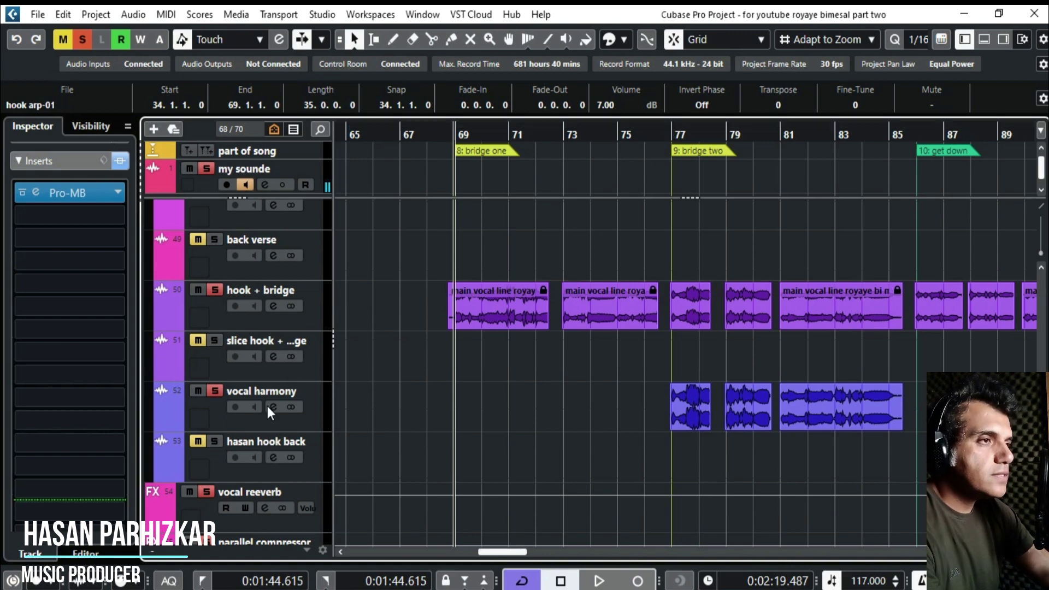
pyautogui.click(82, 43)
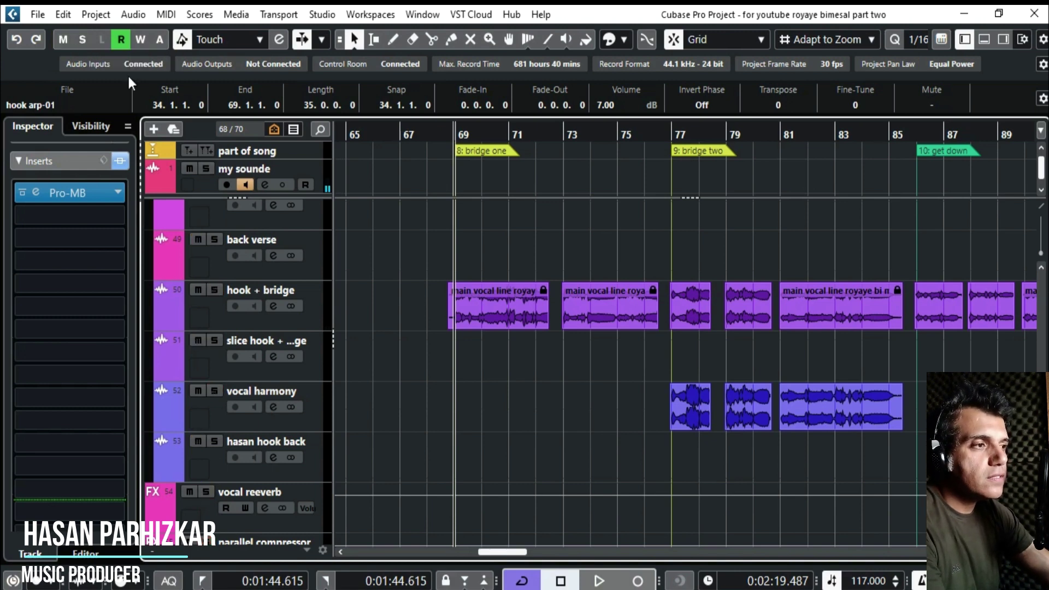
pyautogui.click(673, 135)
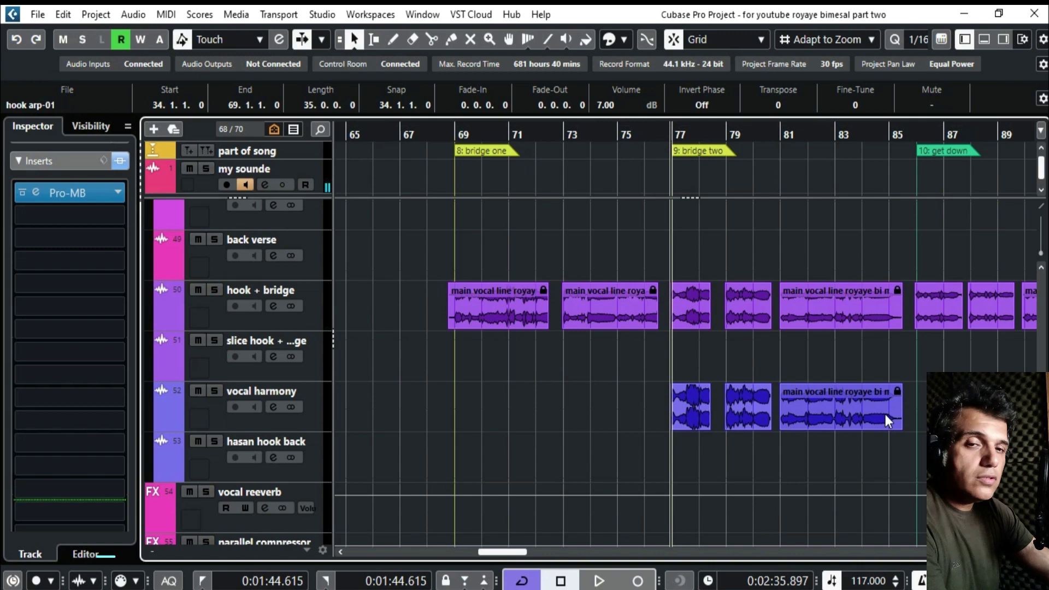
pyautogui.press('space')
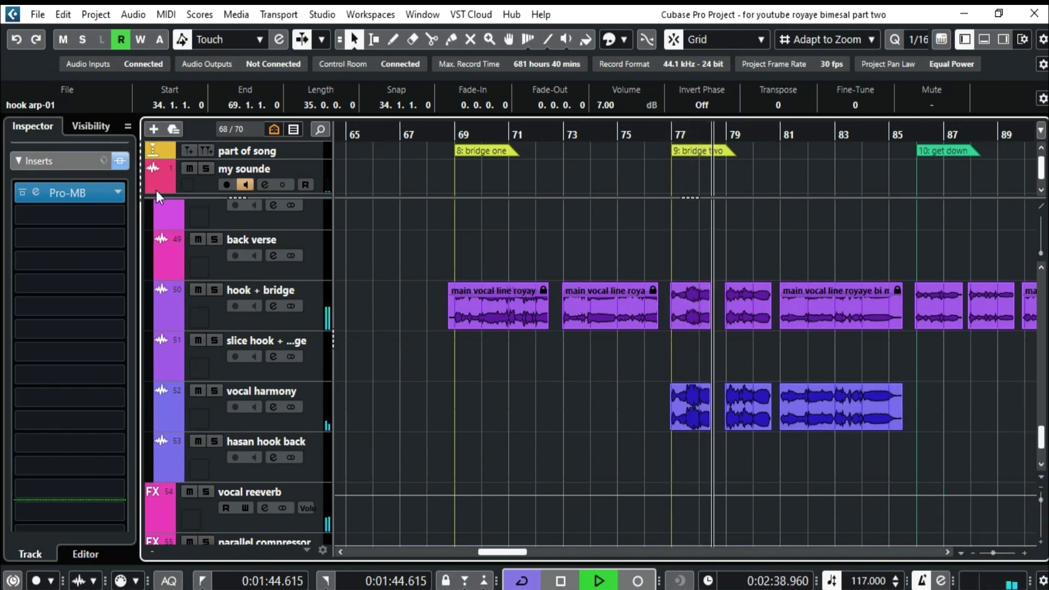
# Mute the my sounde track while bridge two plays, unmute it again and stop playback.
pyautogui.click(188, 168)
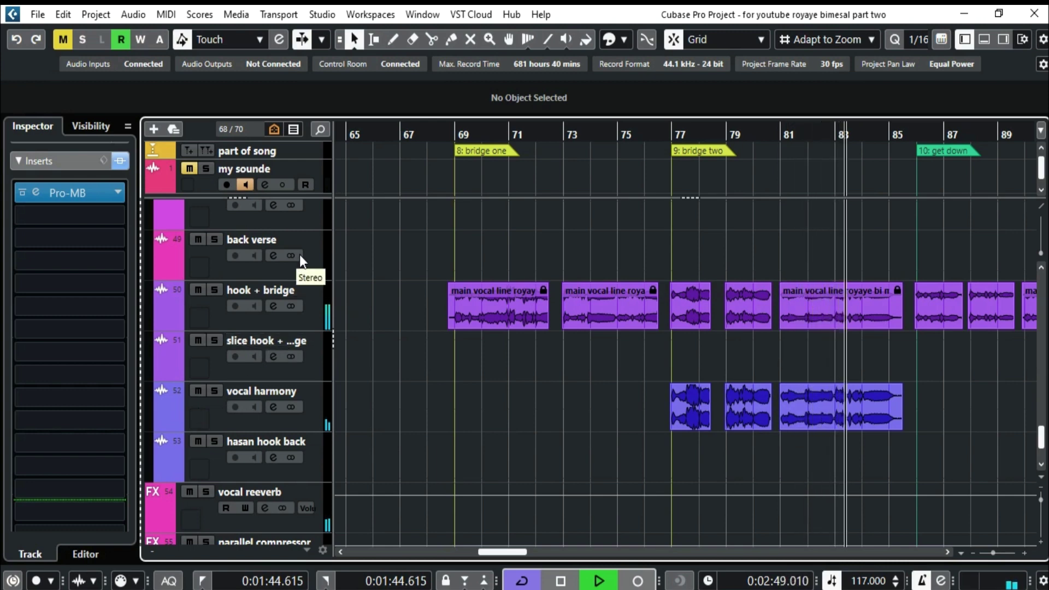
pyautogui.click(191, 166)
pyautogui.press('space')
# Select the vocal harmony track and examine the vocal, piano, bass and quartet events across bridge one and bridge two.
pyautogui.click(197, 409)
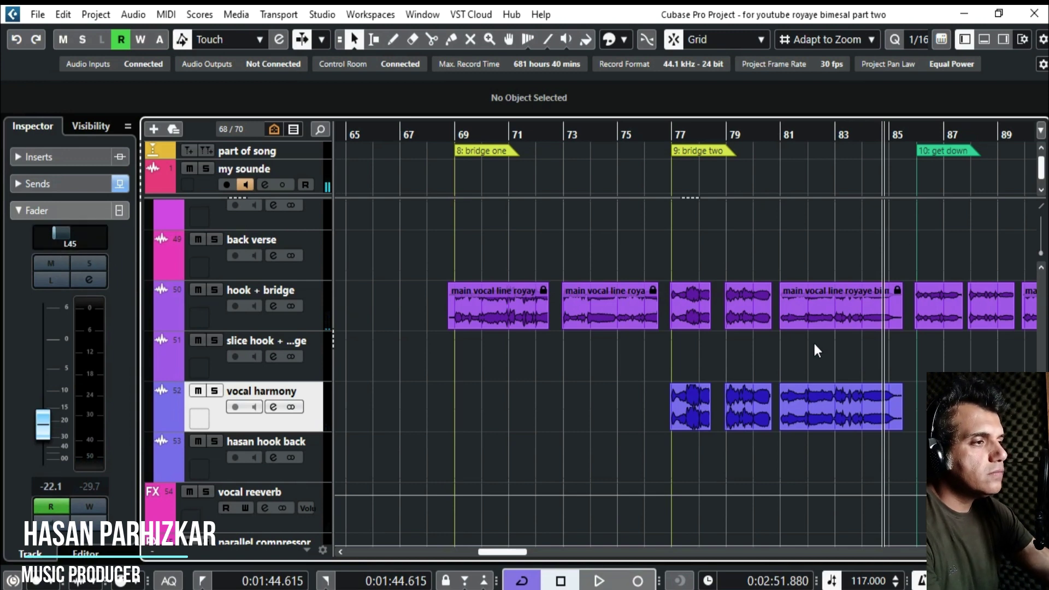
pyautogui.scroll(1, 817, 349)
pyautogui.hscroll(1, 809, 355)
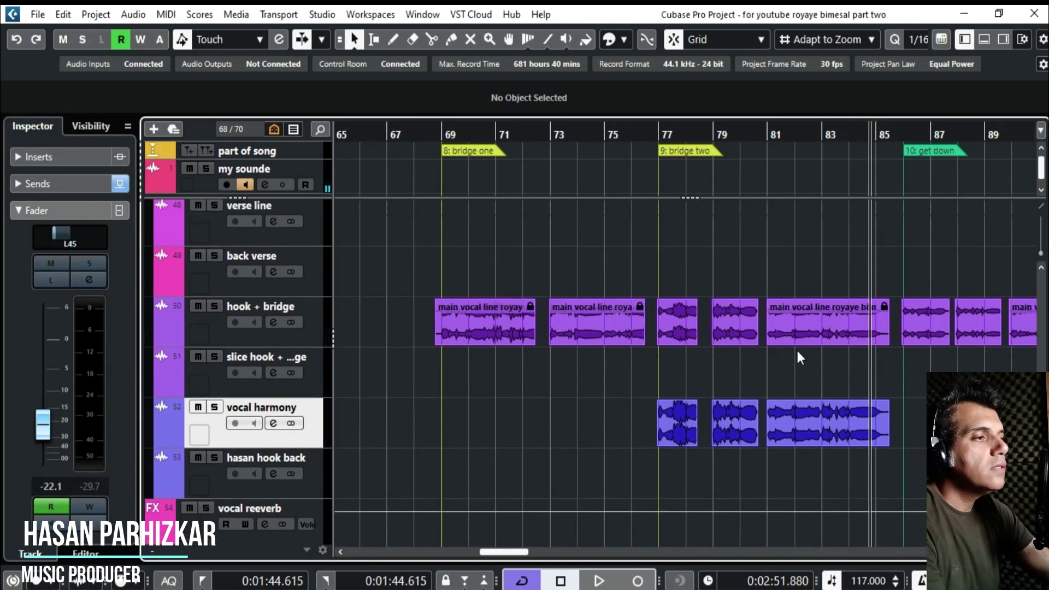
pyautogui.scroll(2, 823, 383)
pyautogui.hscroll(1, 823, 383)
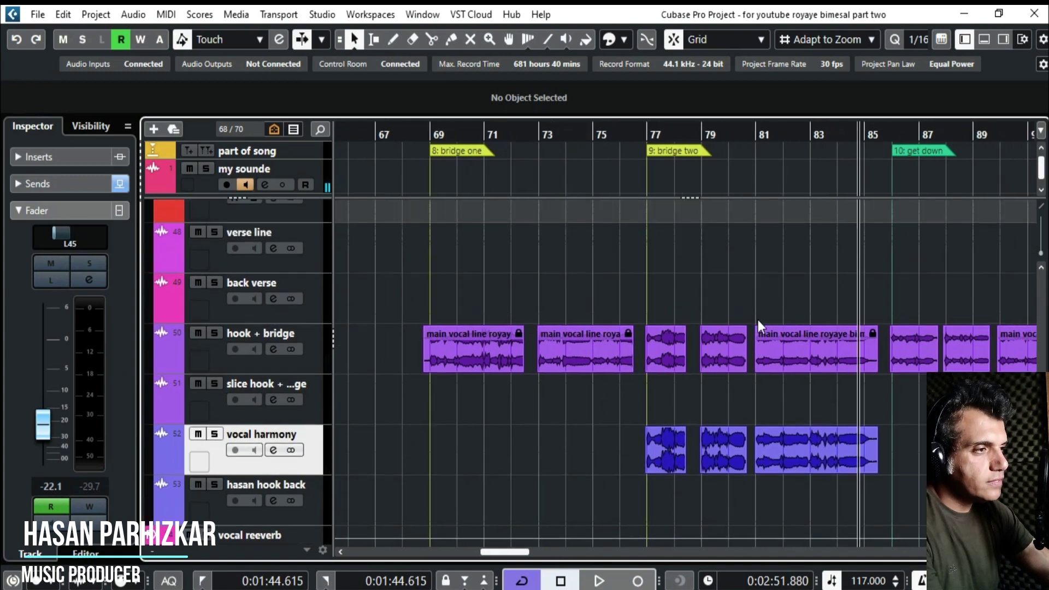
pyautogui.scroll(15, 759, 323)
pyautogui.hscroll(-1, 733, 433)
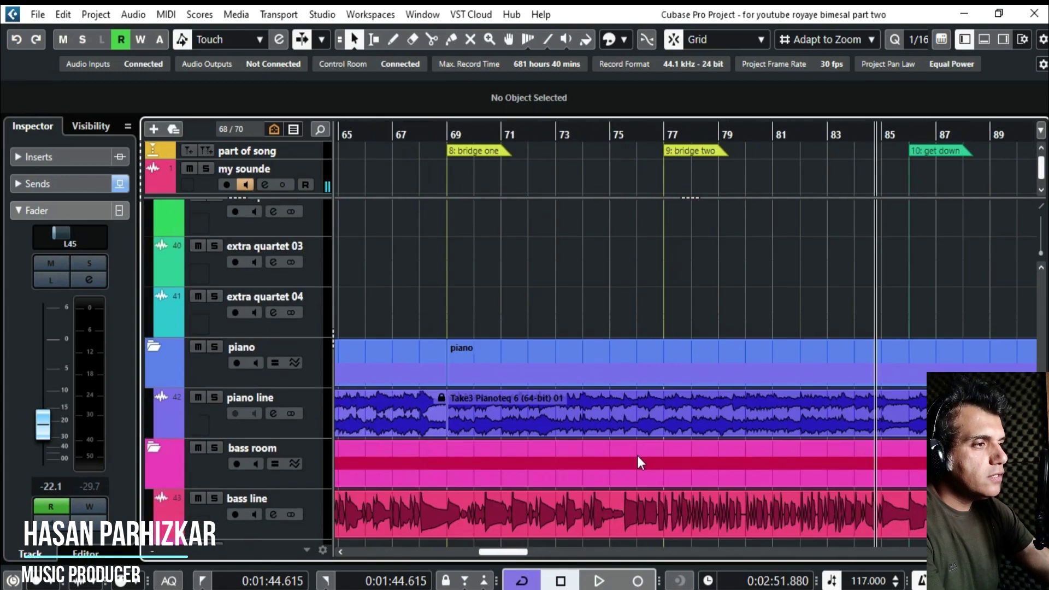
pyautogui.scroll(10, 699, 388)
pyautogui.scroll(3, 694, 372)
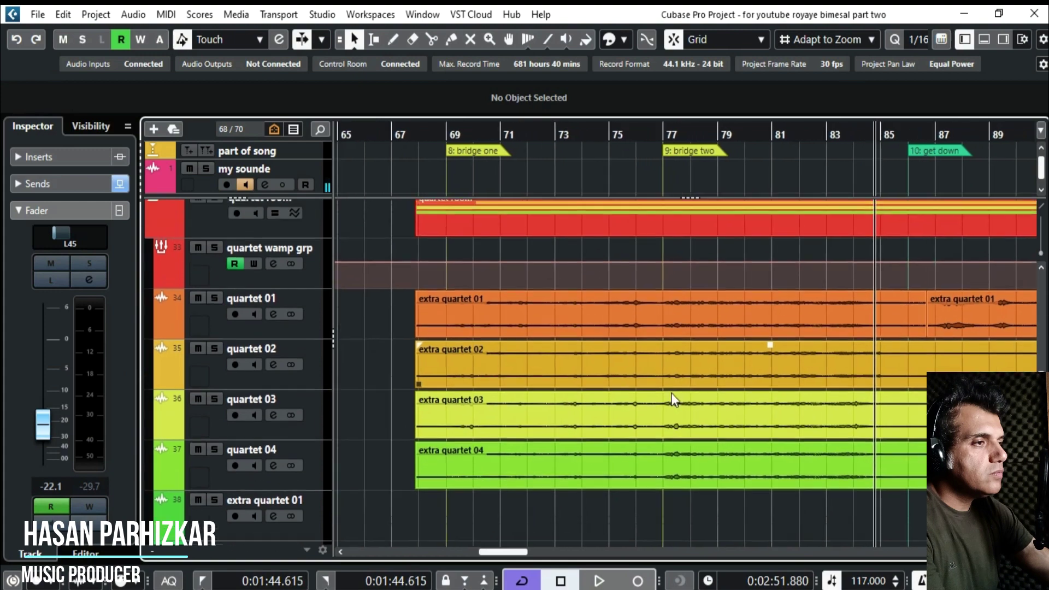
pyautogui.scroll(1, 670, 394)
pyautogui.hscroll(1, 670, 395)
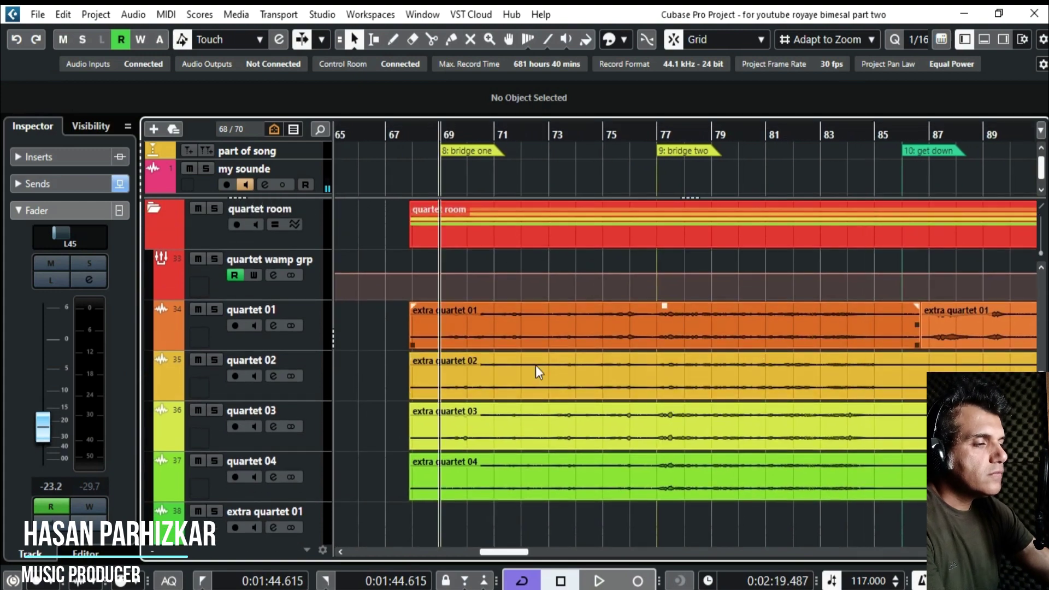
# Select the vocal grp track in the vocal room folder and show its channel fader.
pyautogui.scroll(-10, 674, 356)
pyautogui.scroll(-8, 674, 361)
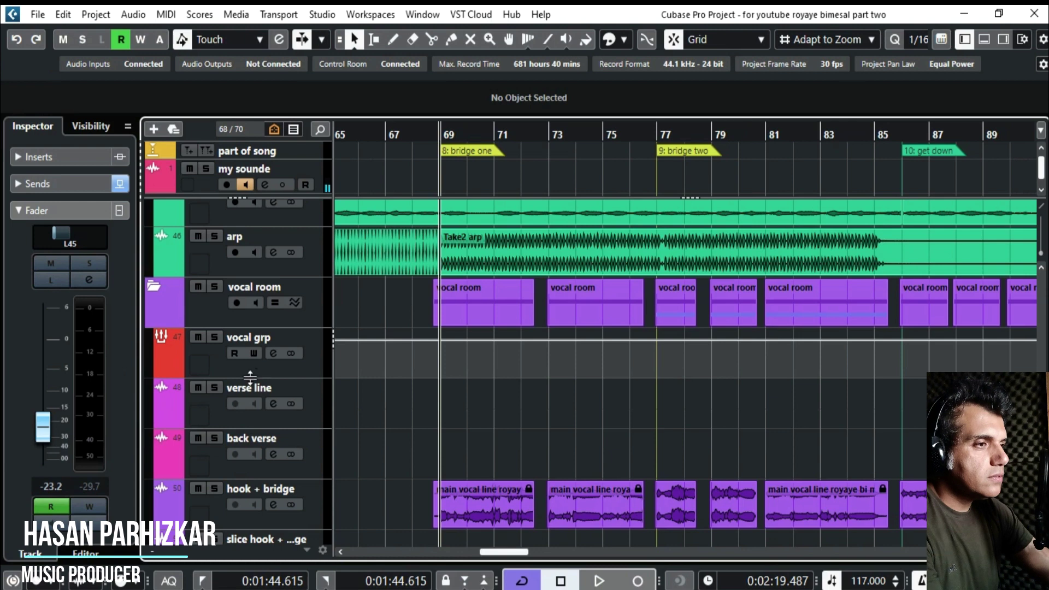
pyautogui.click(211, 356)
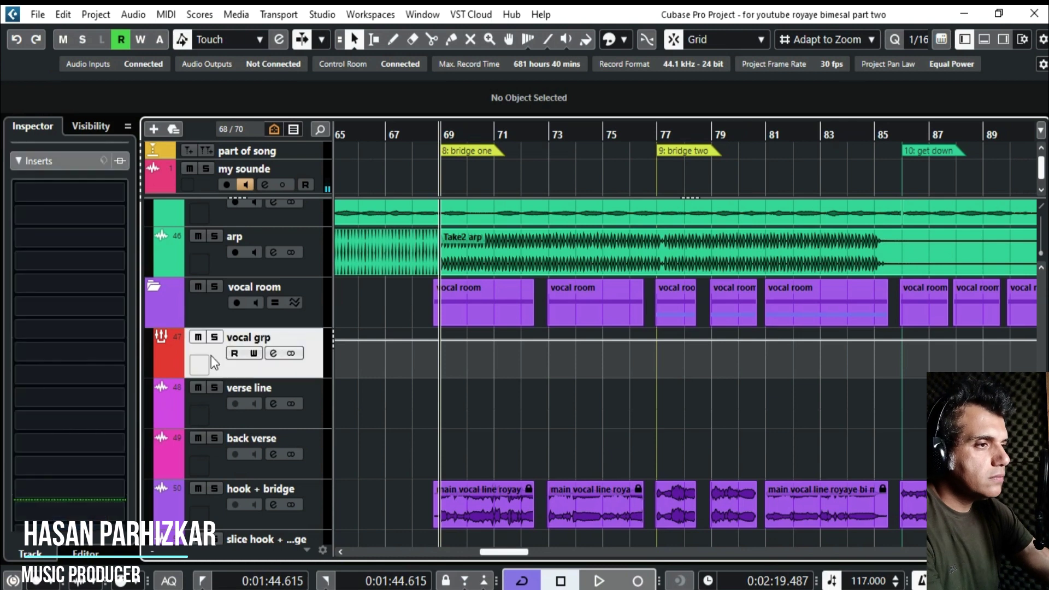
pyautogui.click(58, 160)
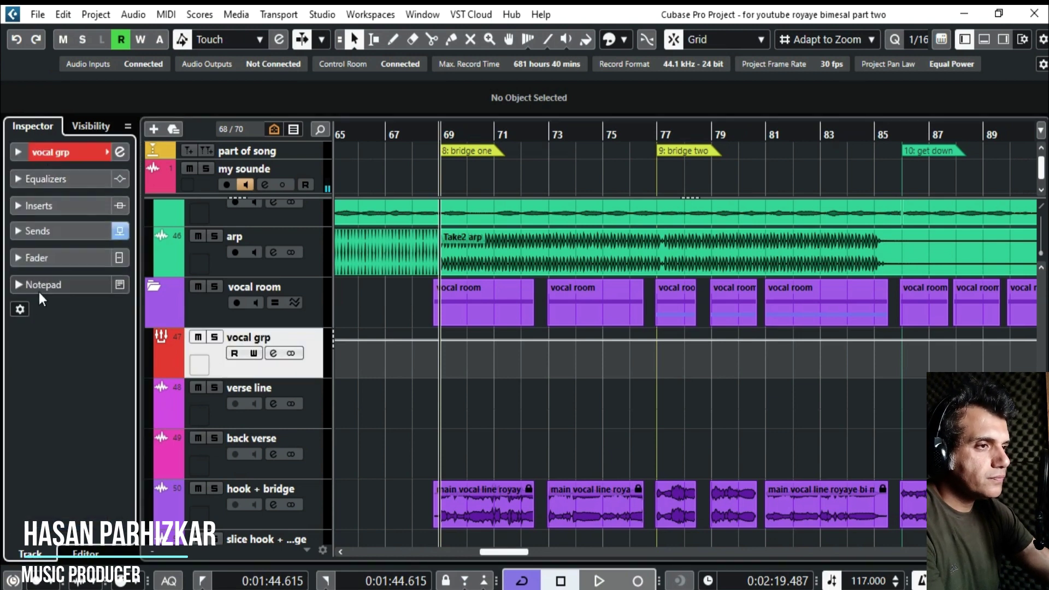
pyautogui.click(64, 262)
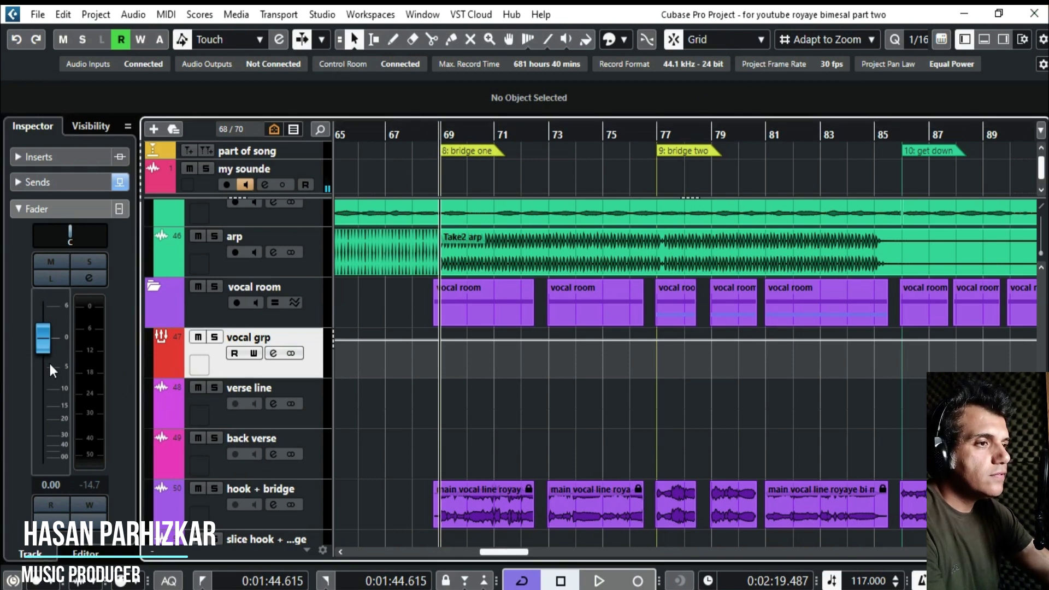
# Play bridge one, lower the vocal grp volume to about -25.7 dB, and listen with my sounde muted before unmuting it.
pyautogui.press('space')
pyautogui.moveTo(54, 339); pyautogui.dragTo(55, 432)
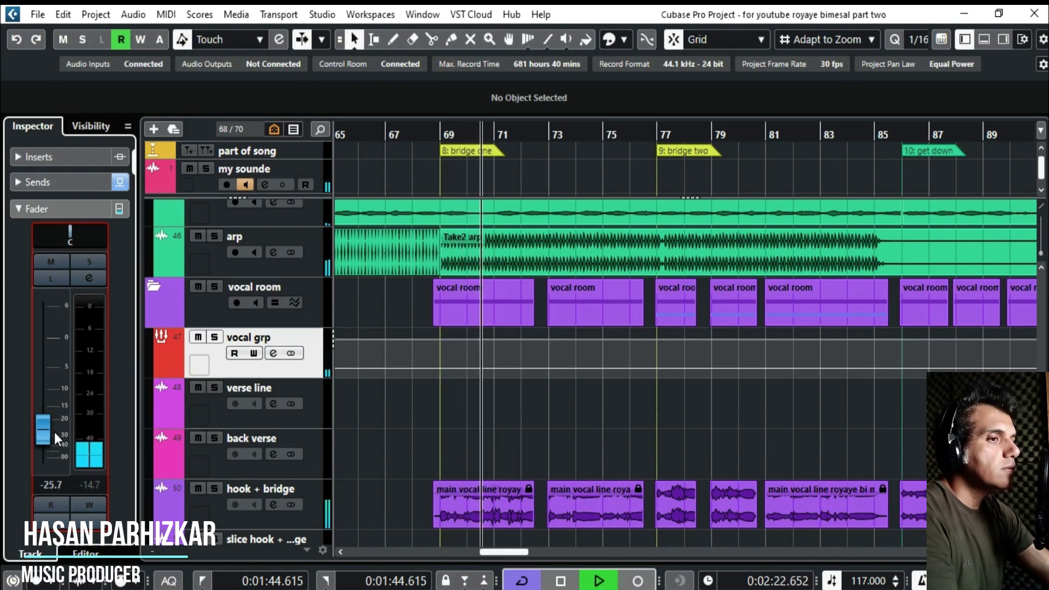
pyautogui.click(189, 168)
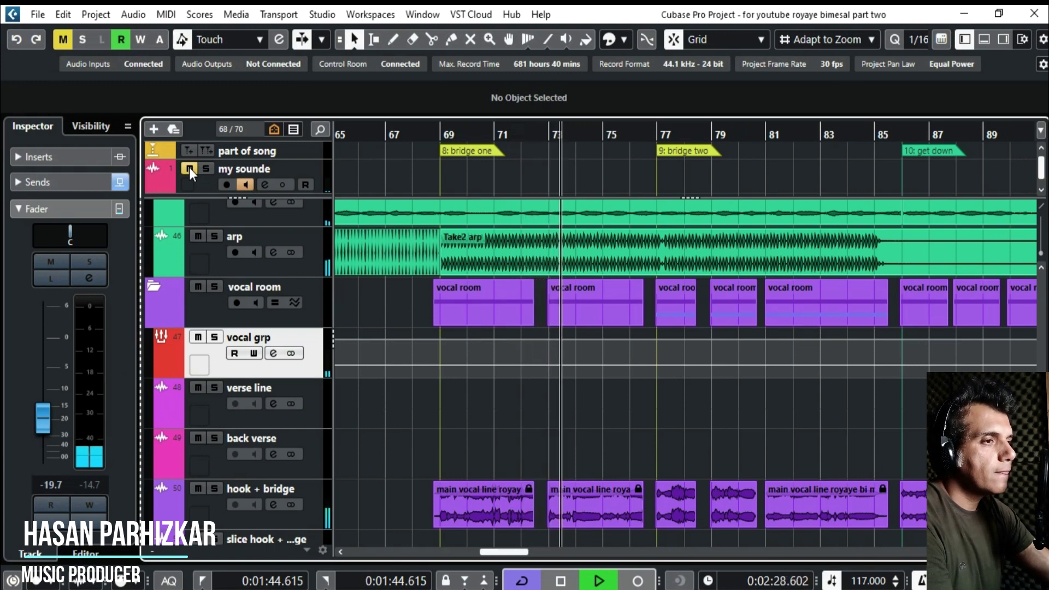
pyautogui.click(189, 168)
# Raise the vocal grp volume to about -15.8 dB and bring it back down to about -24.7 dB as bridge two plays.
pyautogui.moveTo(39, 415); pyautogui.dragTo(90, 412)
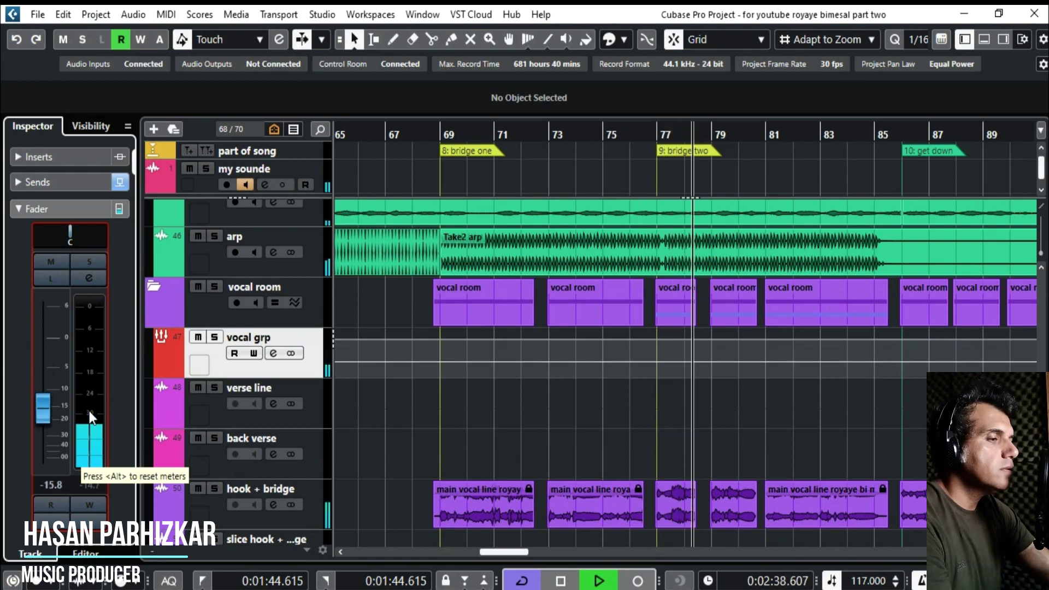
pyautogui.moveTo(90, 411); pyautogui.dragTo(89, 438)
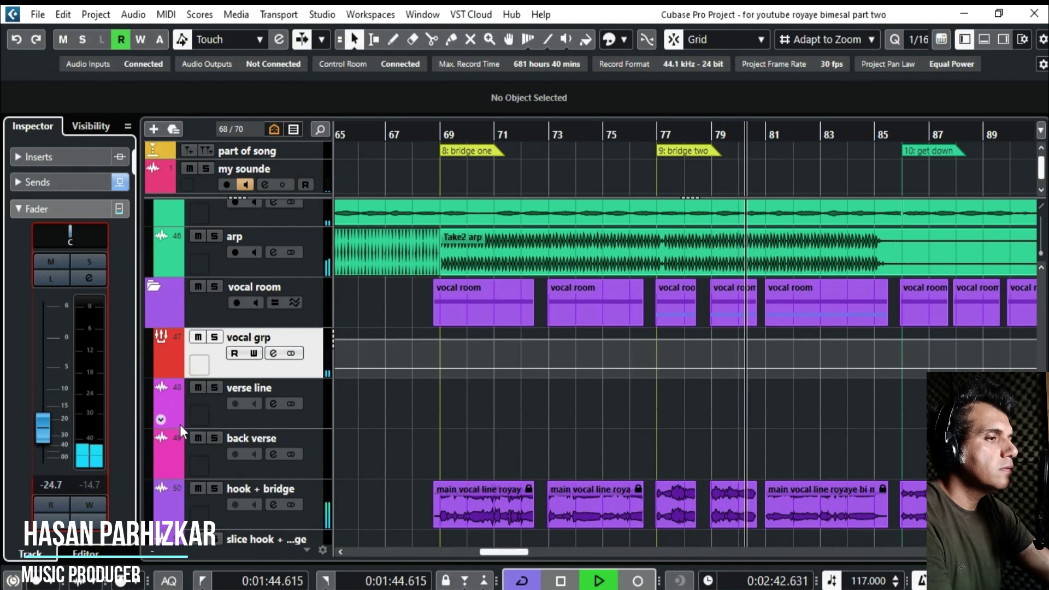
pyautogui.moveTo(901, 427); pyautogui.dragTo(847, 460)
pyautogui.moveTo(685, 267); pyautogui.dragTo(733, 231)
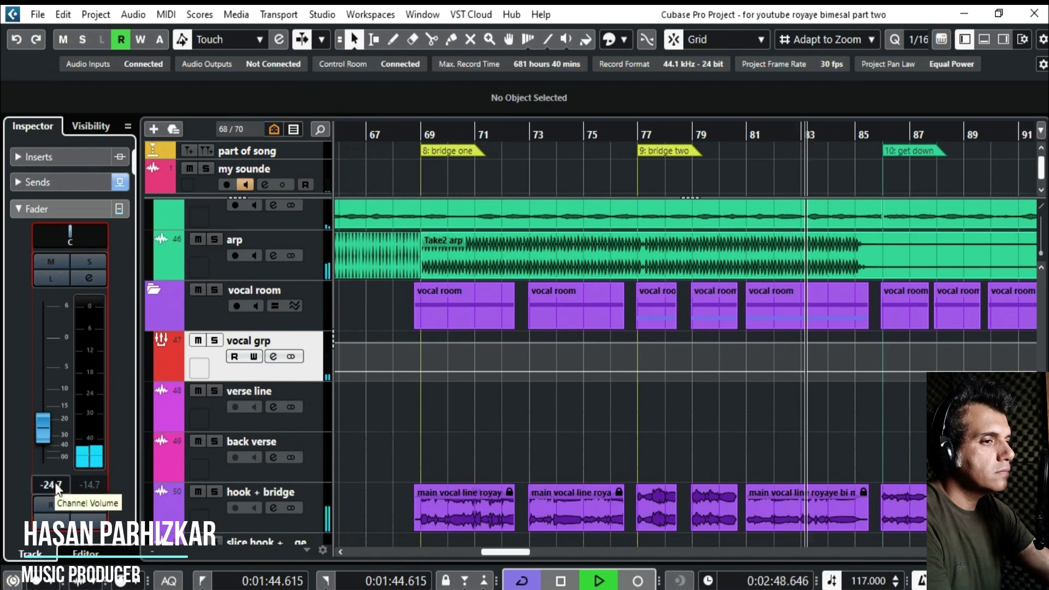
# Stop playback and set the vocal grp channel volume to 0 dB.
pyautogui.scroll(-2, 42, 426)
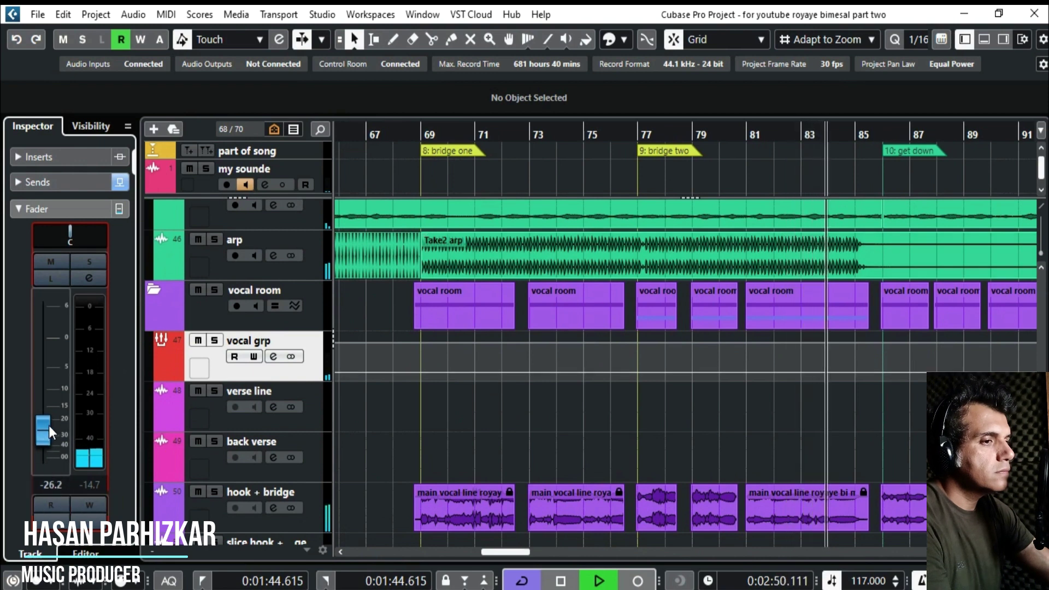
pyautogui.press('space')
pyautogui.doubleClick(58, 484)
pyautogui.write('0')
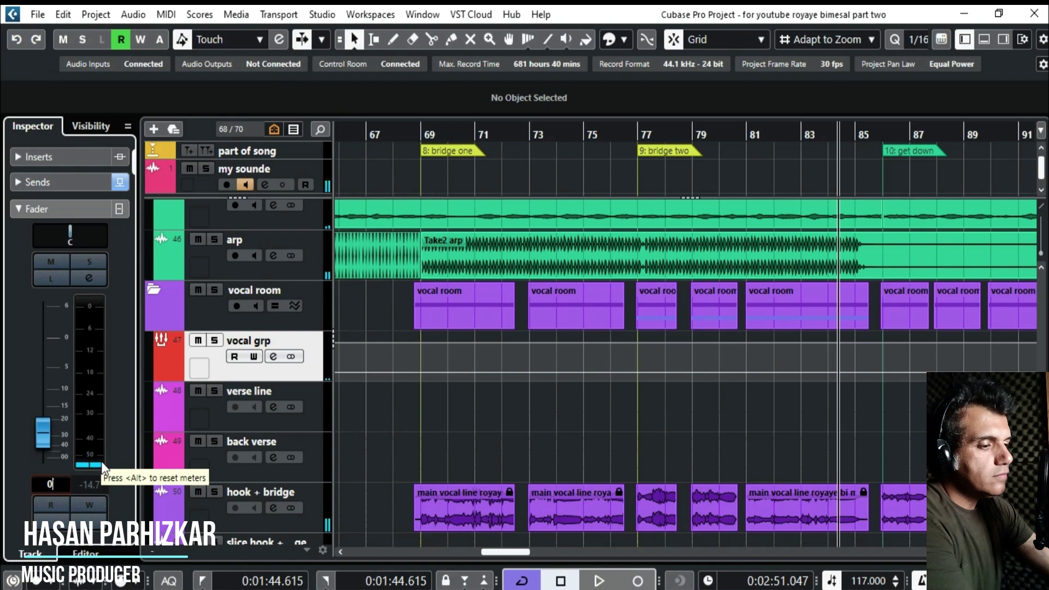
pyautogui.press('Return')
# Place the playhead at the get down marker at bar 86 and examine the pad, arp, vocal and harmony events up to hook one.
pyautogui.moveTo(883, 309); pyautogui.dragTo(552, 414)
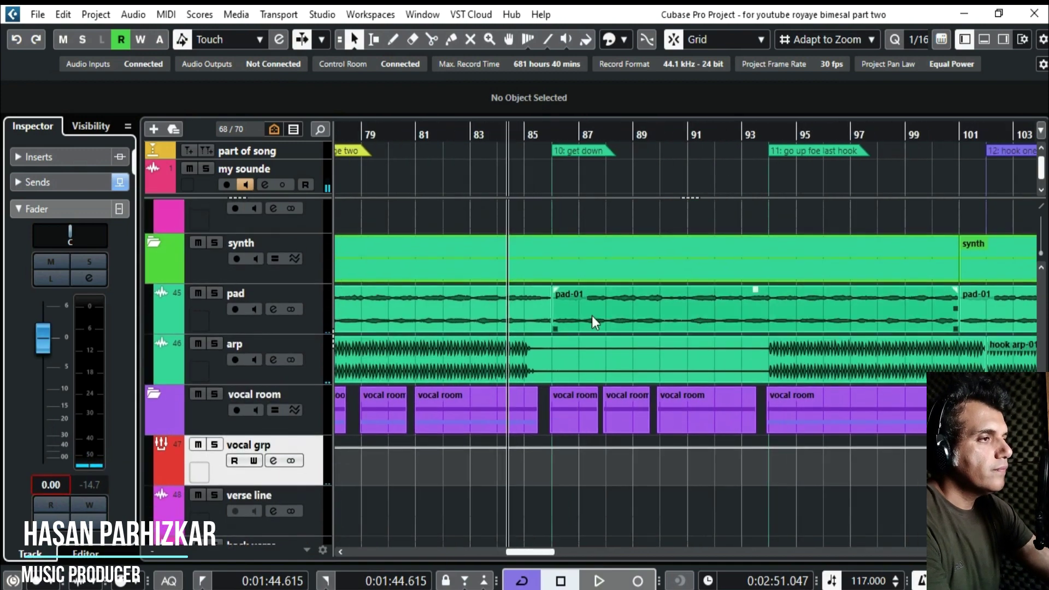
pyautogui.click(550, 140)
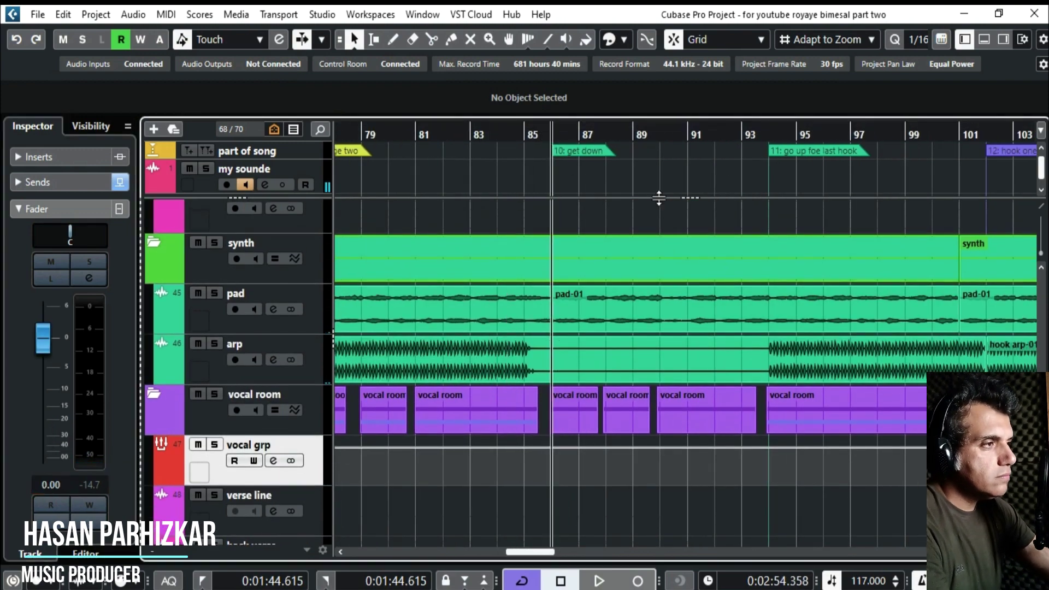
pyautogui.moveTo(681, 290); pyautogui.dragTo(668, 310)
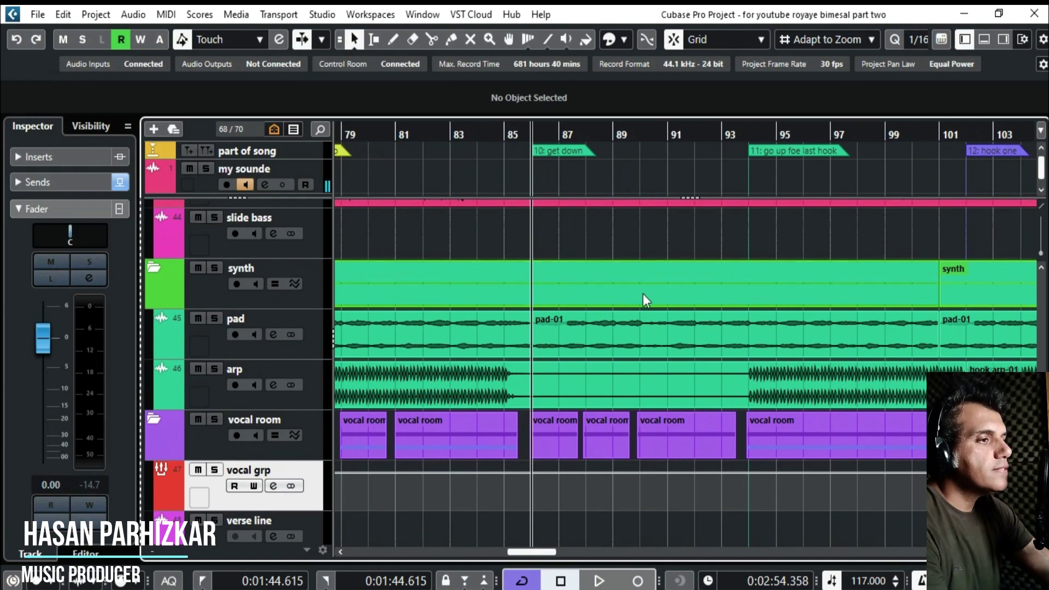
pyautogui.scroll(-2, 640, 356)
pyautogui.scroll(2, 643, 358)
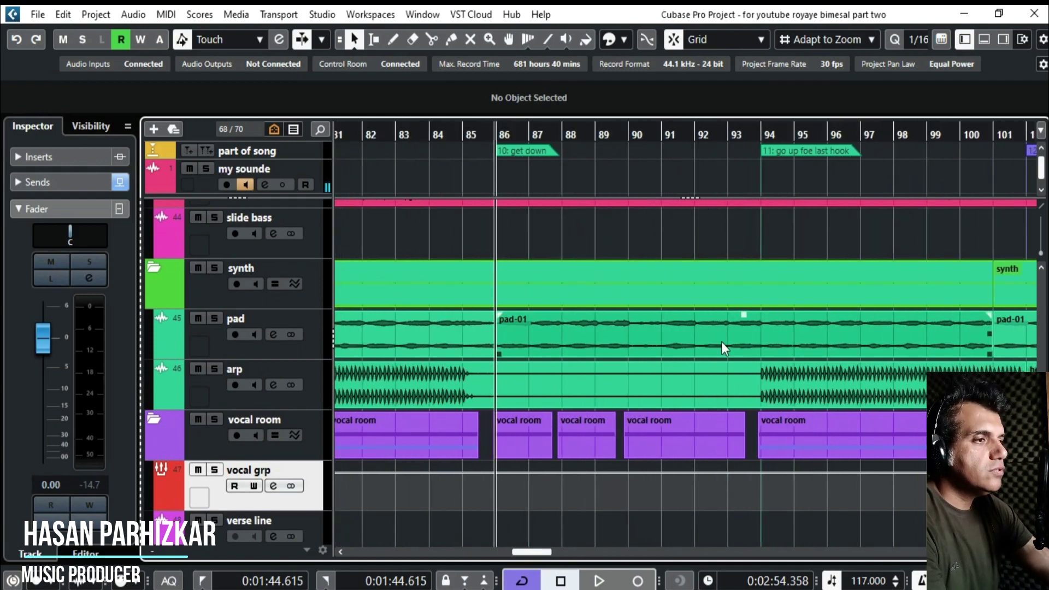
pyautogui.hscroll(1, 705, 345)
pyautogui.scroll(-2, 676, 349)
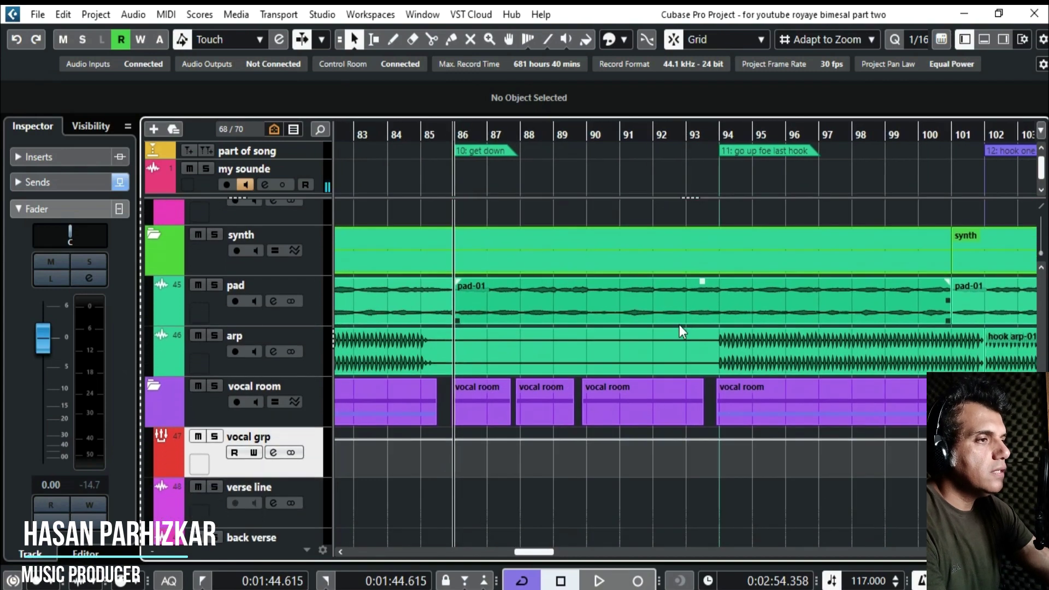
pyautogui.scroll(-10, 679, 325)
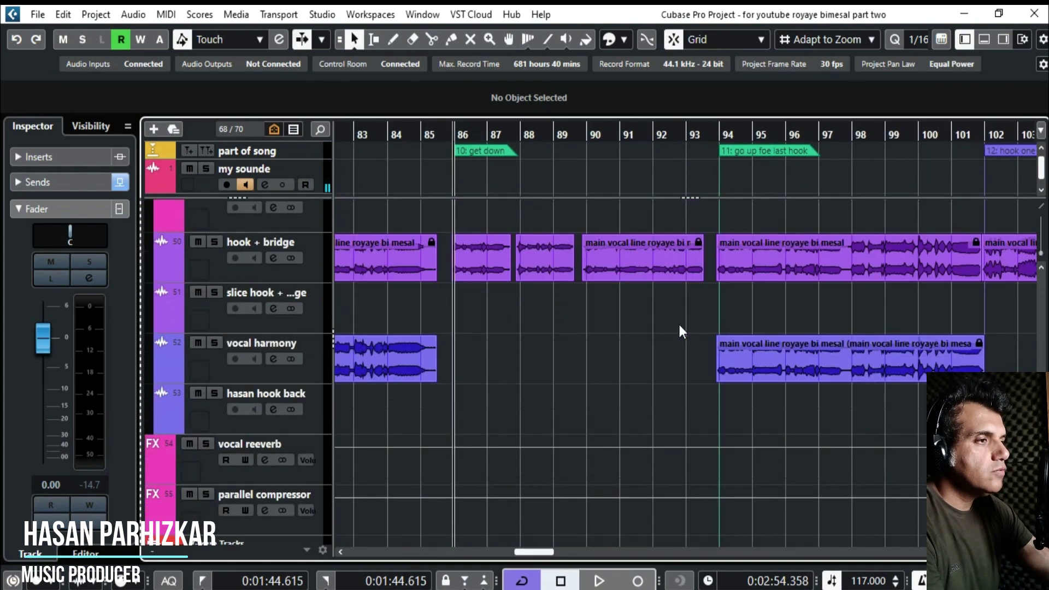
# Play the get down section with my sounde muted, keeping the vocal tracks in view, and unmute it before the next marker.
pyautogui.press('space')
pyautogui.click(189, 169)
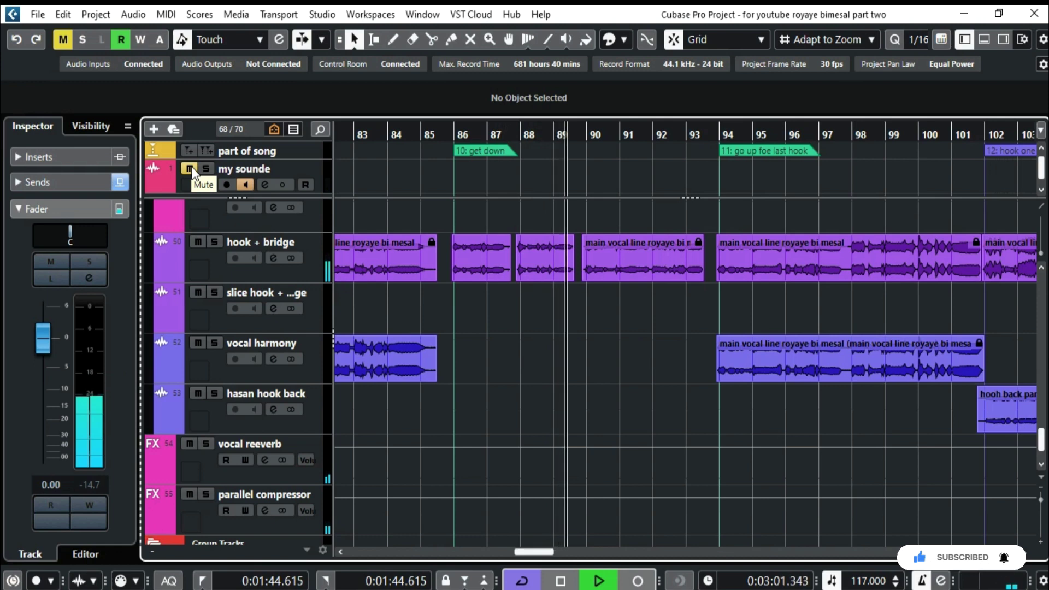
pyautogui.scroll(3, 683, 338)
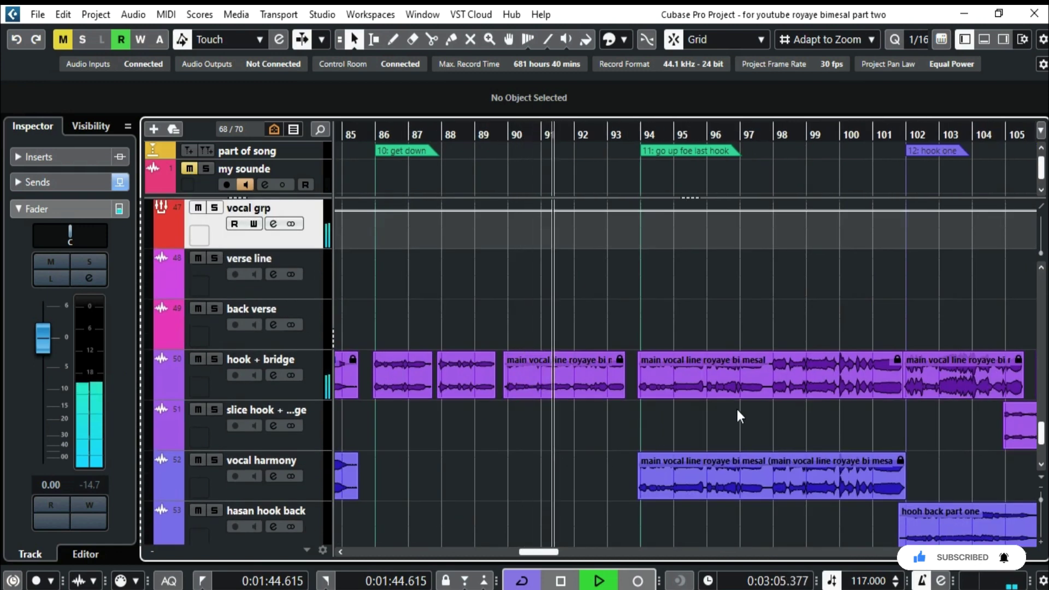
pyautogui.click(189, 168)
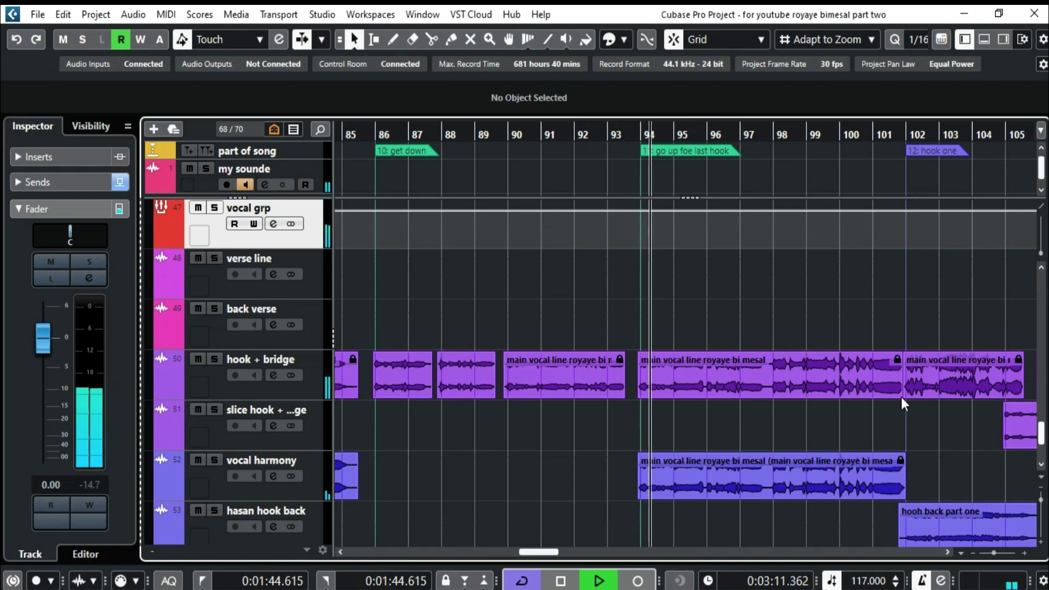
# Listen to the go up foe last hook section with my sounde muted, unmute it and stop playback.
pyautogui.click(189, 169)
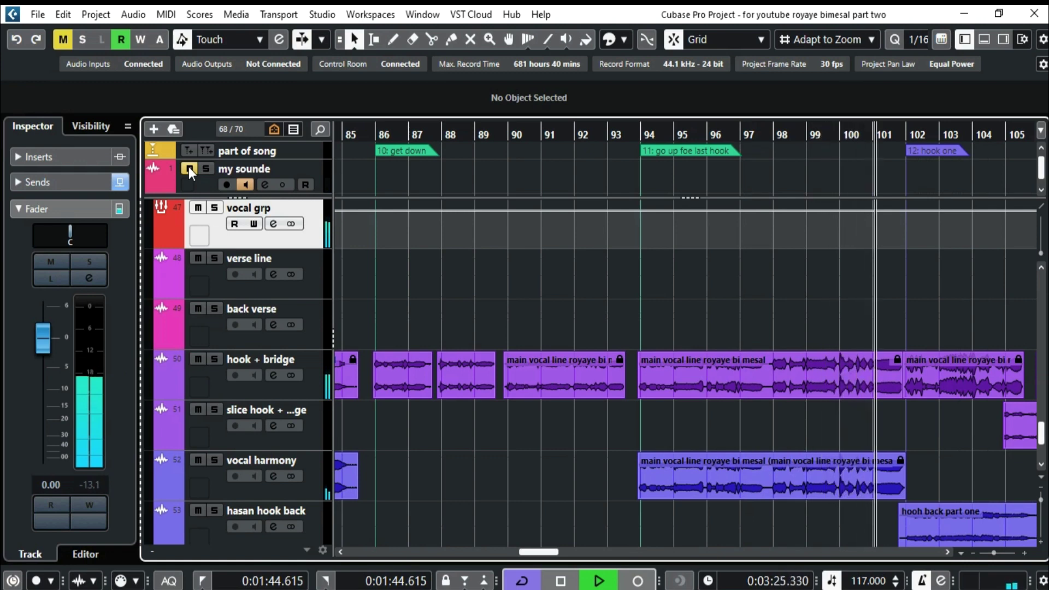
pyautogui.click(189, 168)
pyautogui.press('space')
# Examine the arp, pad, bass line and piano line events across the get down section.
pyautogui.moveTo(635, 311); pyautogui.dragTo(750, 324)
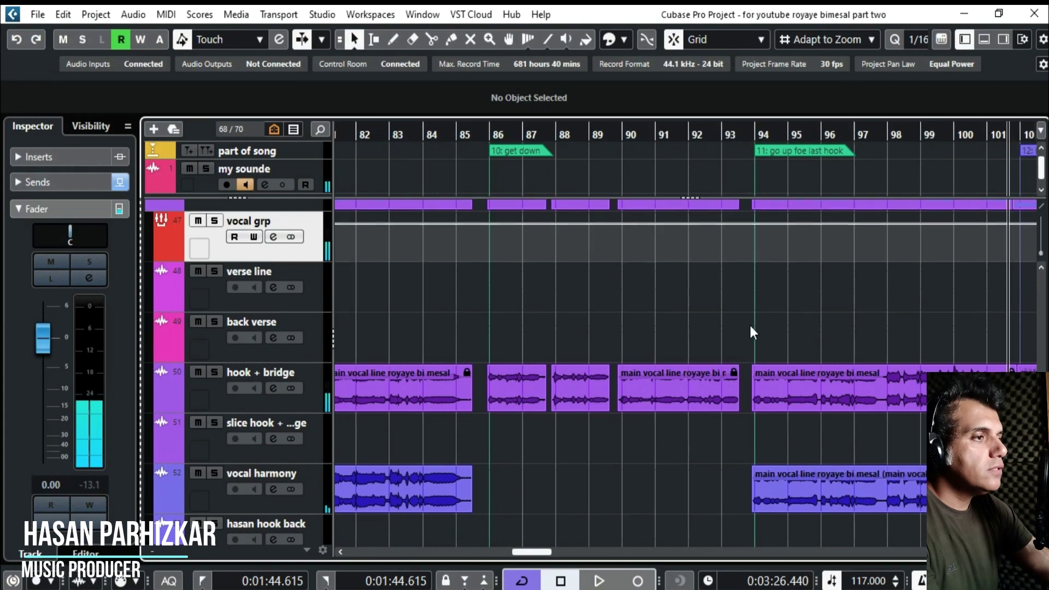
pyautogui.scroll(5, 612, 336)
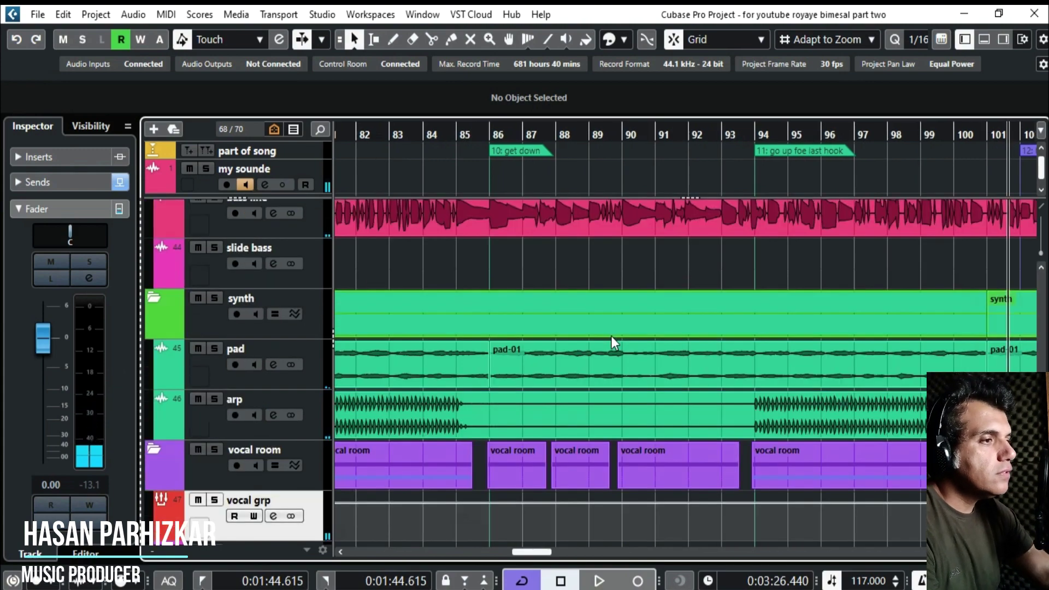
pyautogui.scroll(3, 579, 349)
pyautogui.scroll(-1, 579, 350)
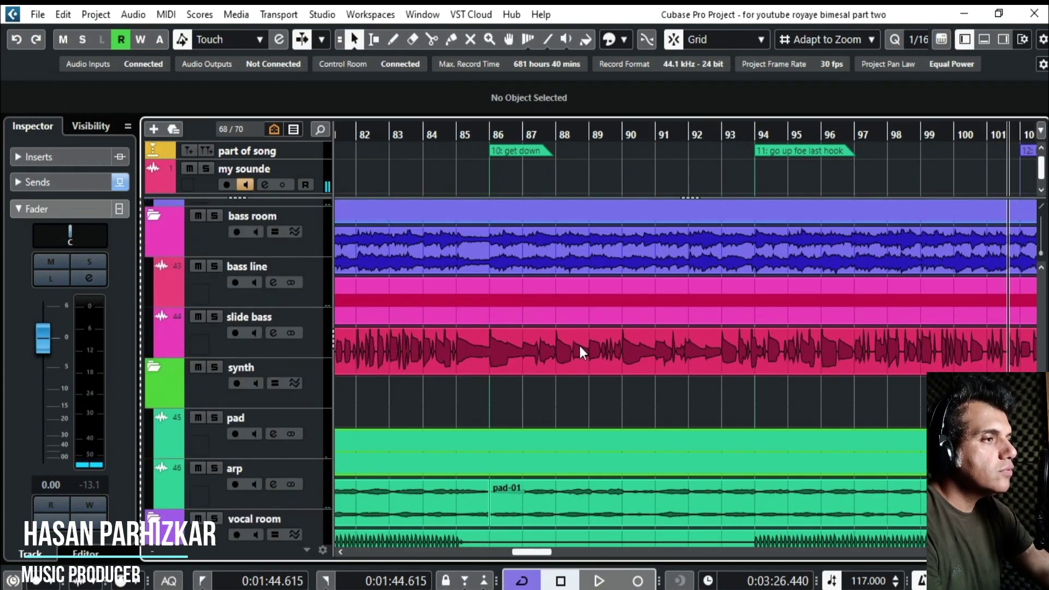
pyautogui.scroll(4, 579, 350)
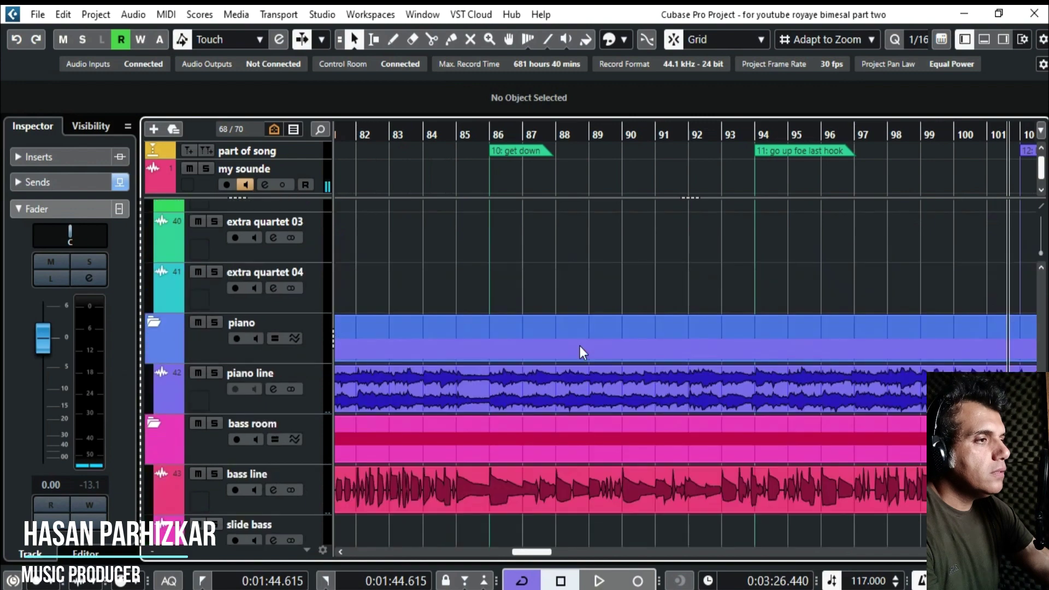
# Play briefly from the get down marker at bar 86, stop, and inspect the quartet and guitar tracks.
pyautogui.click(490, 134)
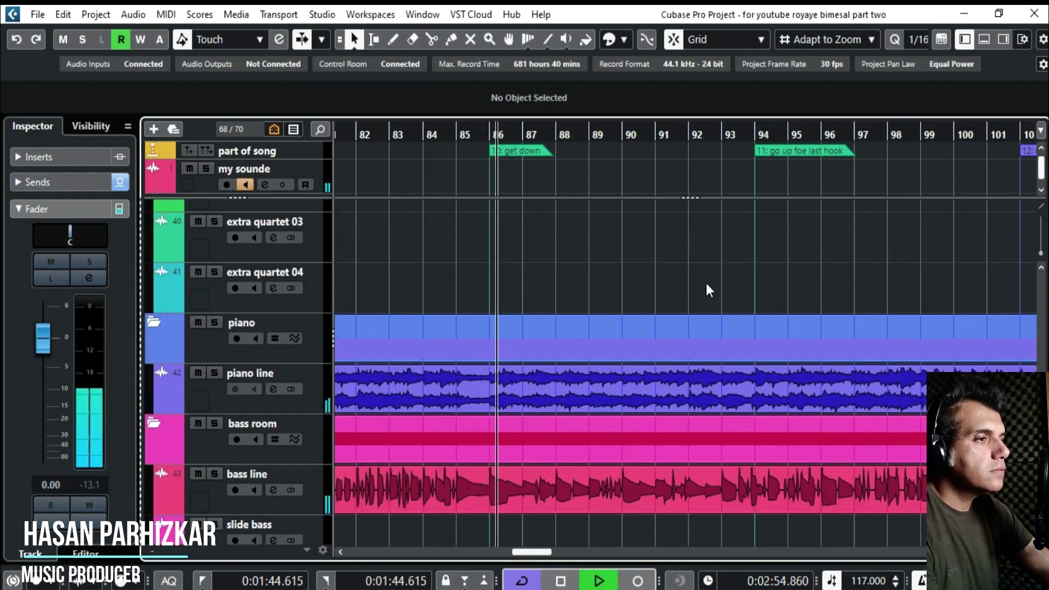
pyautogui.press('space')
pyautogui.scroll(12, 706, 283)
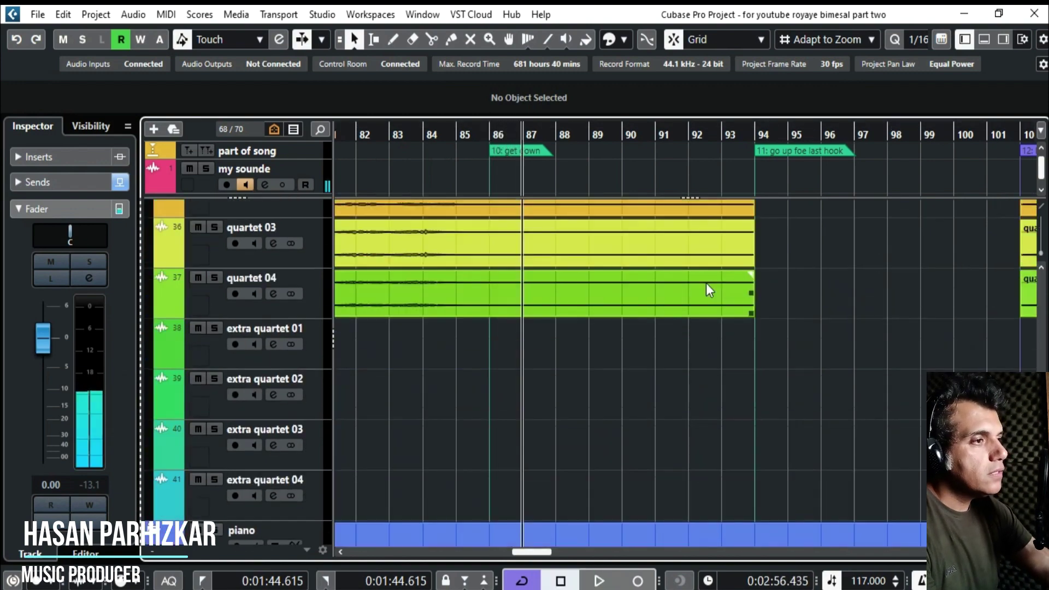
pyautogui.scroll(10, 702, 281)
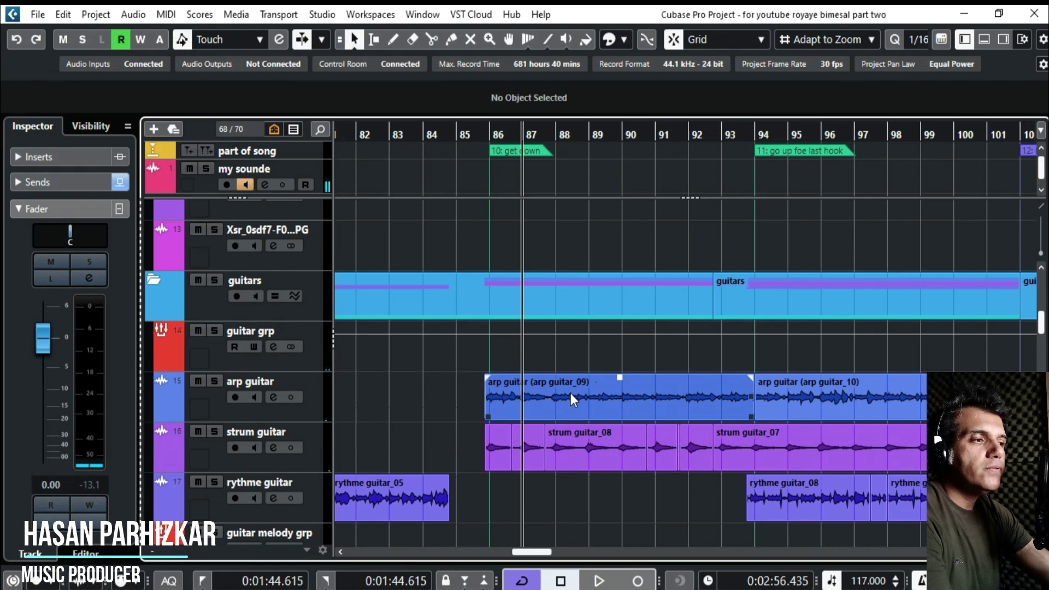
# Return the playhead to bar 86 and examine the guitar events and the extra quartet 01 event in the get down section.
pyautogui.click(483, 136)
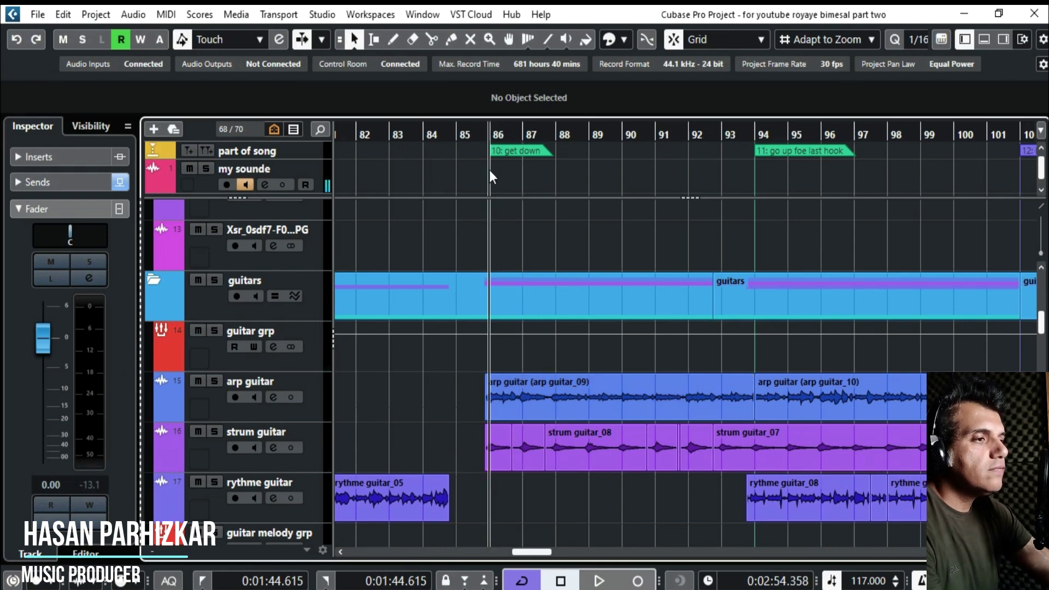
pyautogui.scroll(-1, 697, 401)
pyautogui.hscroll(1, 697, 402)
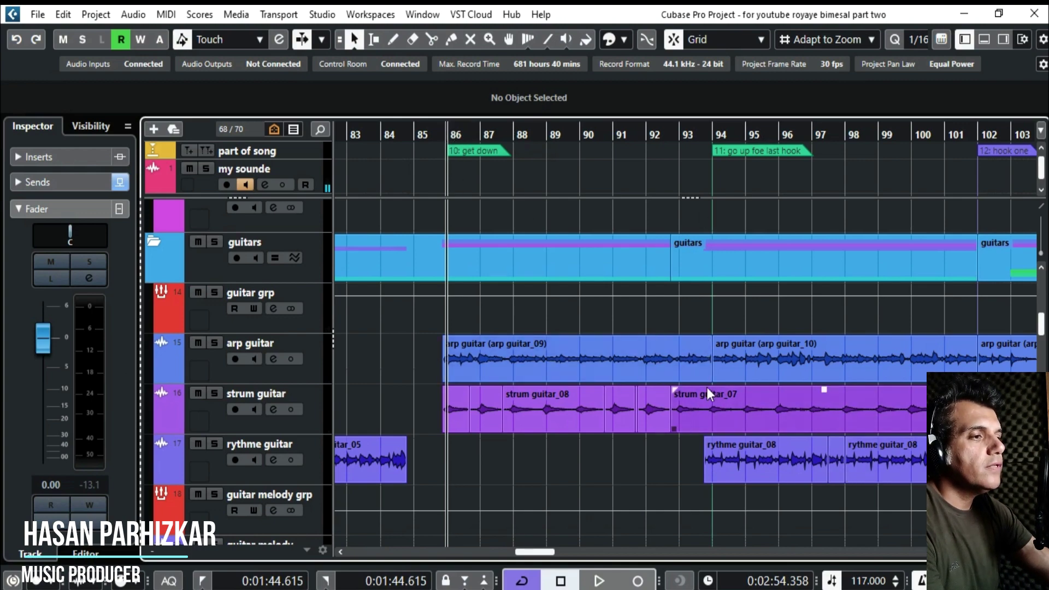
pyautogui.scroll(-5, 708, 390)
pyautogui.scroll(-6, 706, 393)
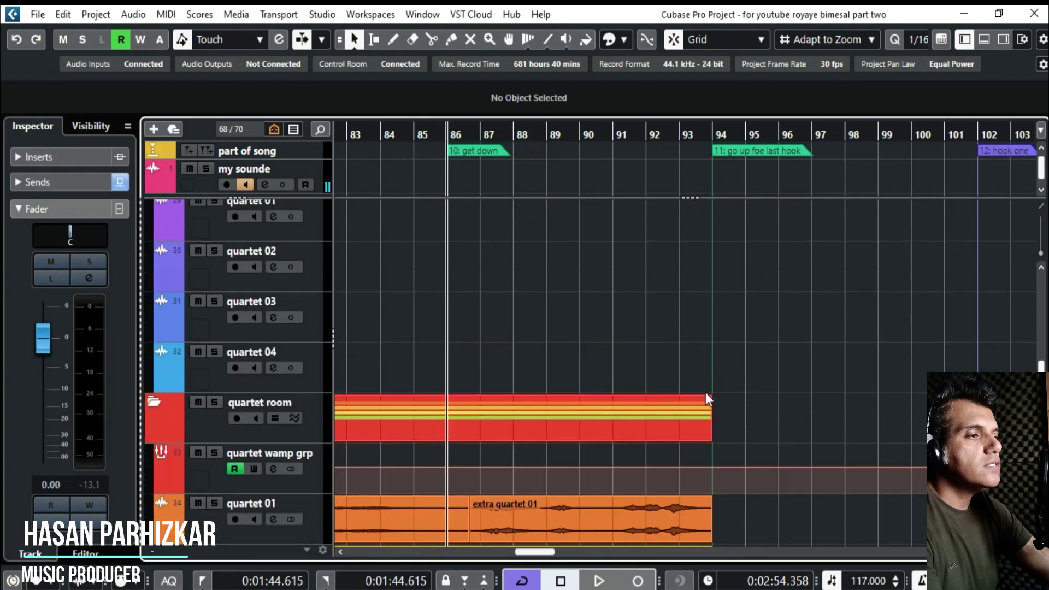
pyautogui.scroll(-4, 707, 393)
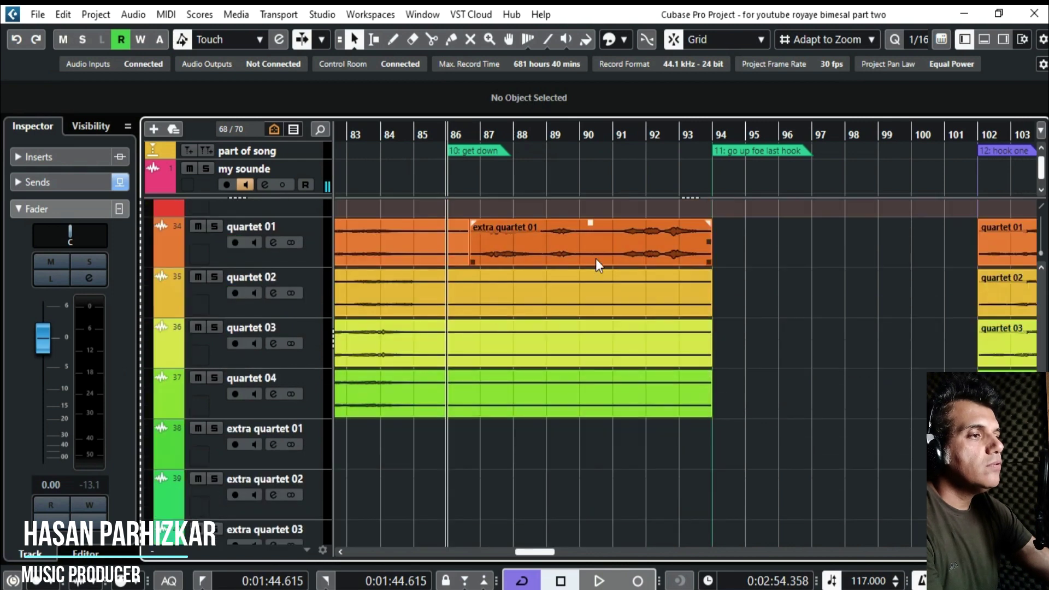
# Play the get down section from bar 86, alternately muting and unmuting my sounde to hear the quartet part in the mix.
pyautogui.press('space')
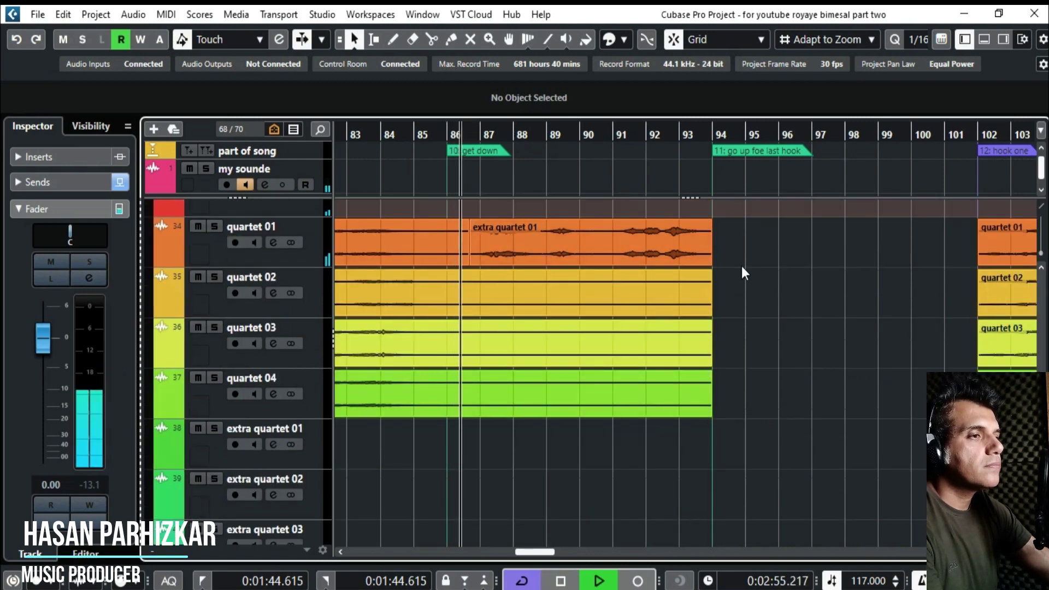
pyautogui.click(190, 169)
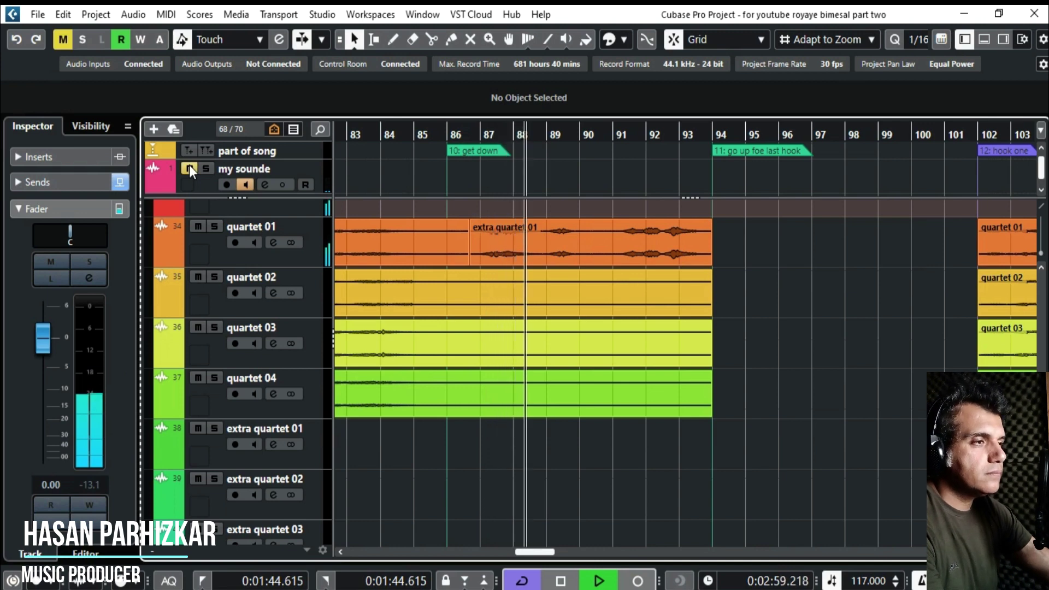
pyautogui.click(190, 169)
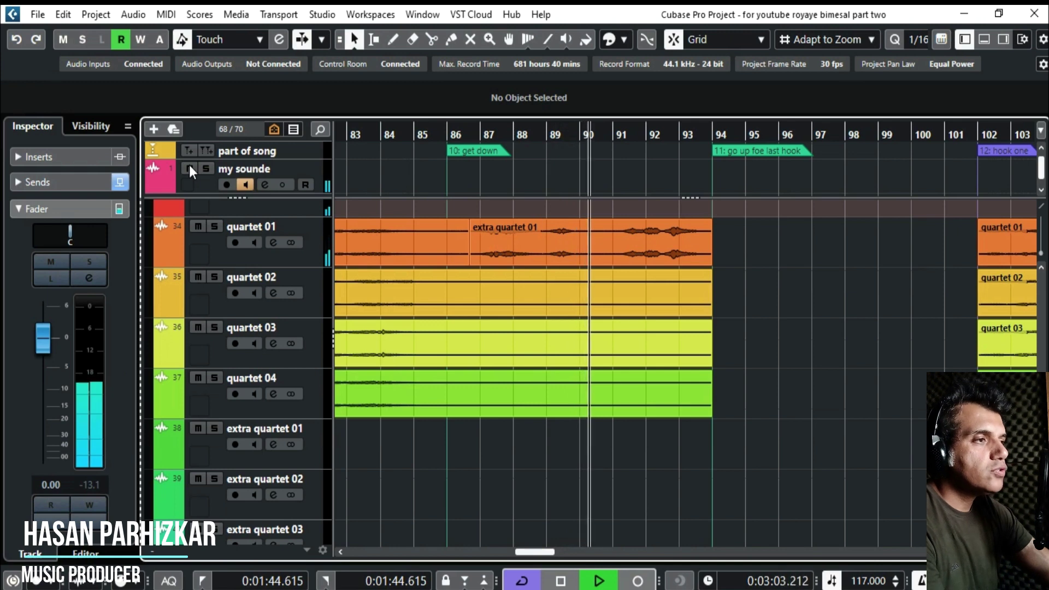
pyautogui.click(190, 167)
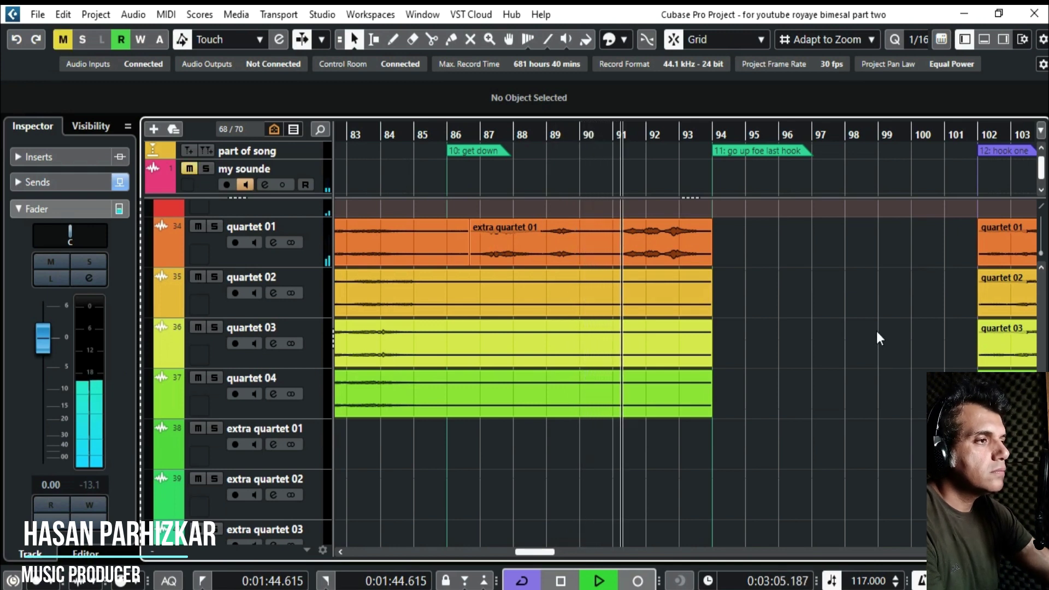
pyautogui.click(190, 169)
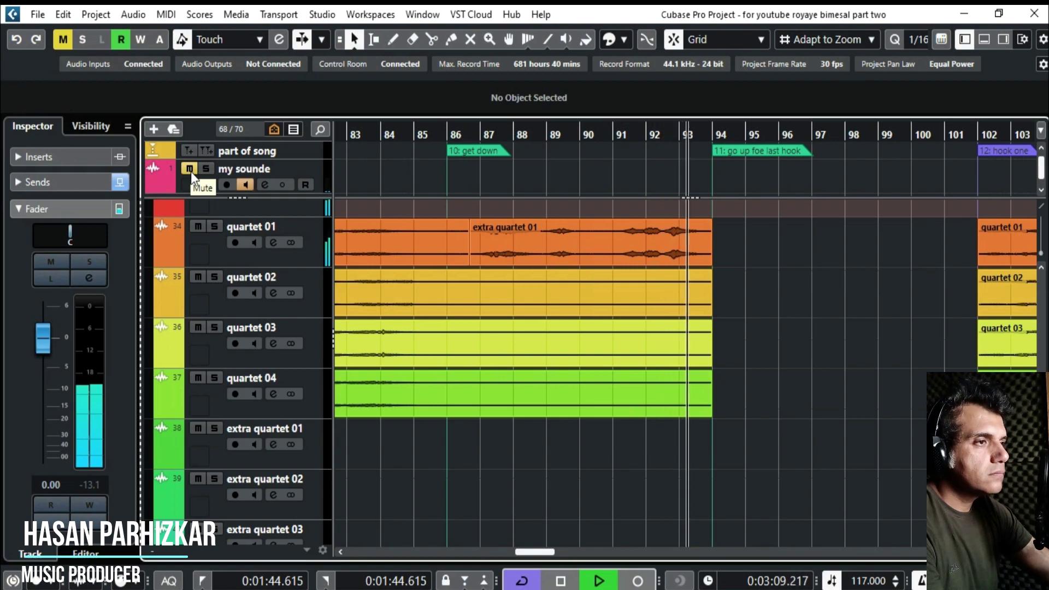
# Follow playback through the go up foe last hook section, listen with my sounde muted, then unmute it and stop before hook one.
pyautogui.hscroll(4, 758, 378)
pyautogui.scroll(3, 759, 379)
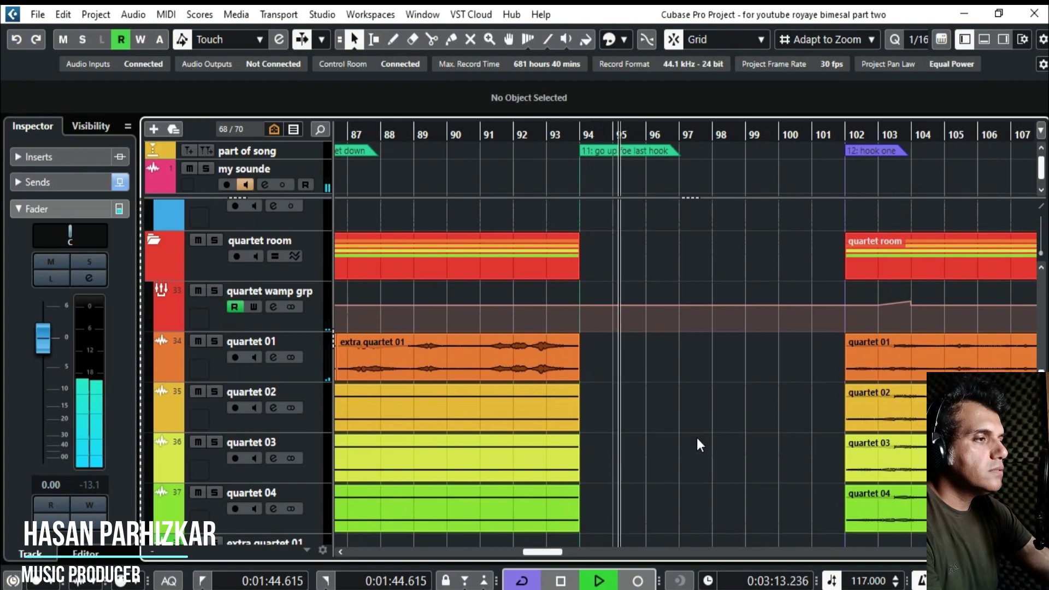
pyautogui.scroll(-2, 707, 428)
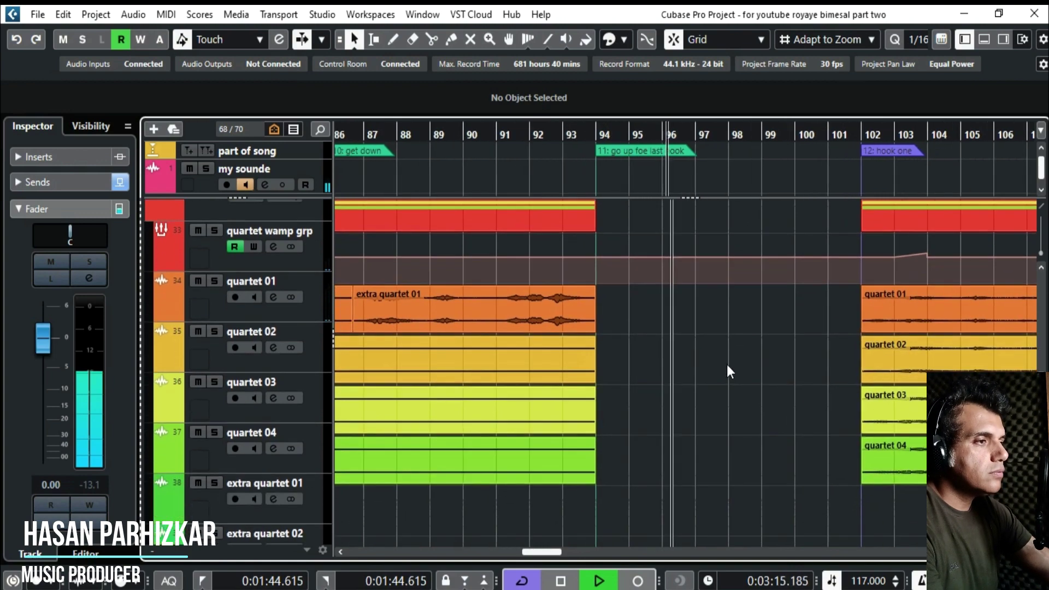
pyautogui.scroll(1, 705, 375)
pyautogui.hscroll(2, 705, 375)
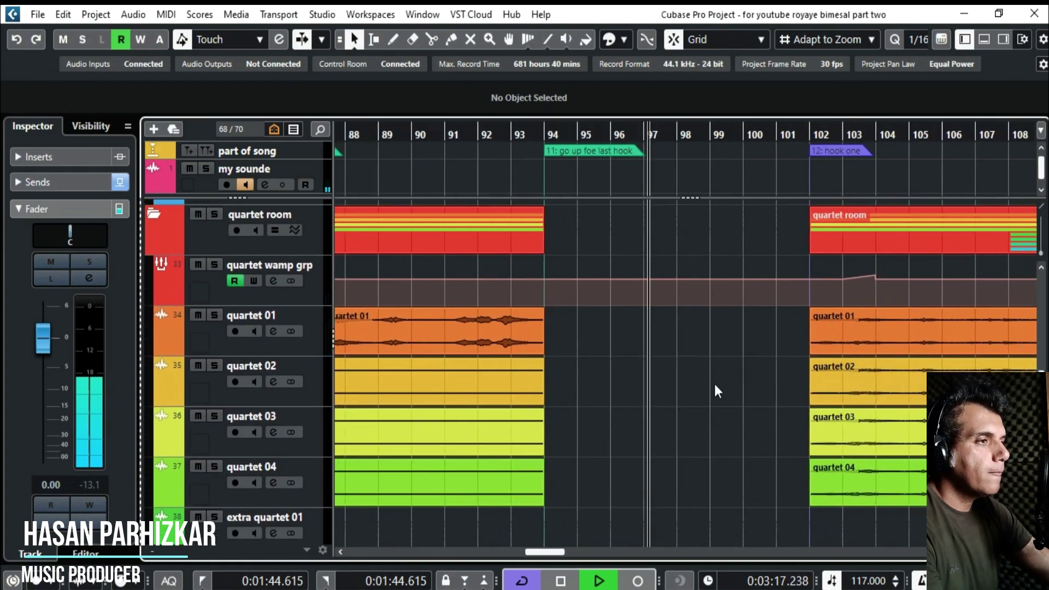
pyautogui.click(190, 170)
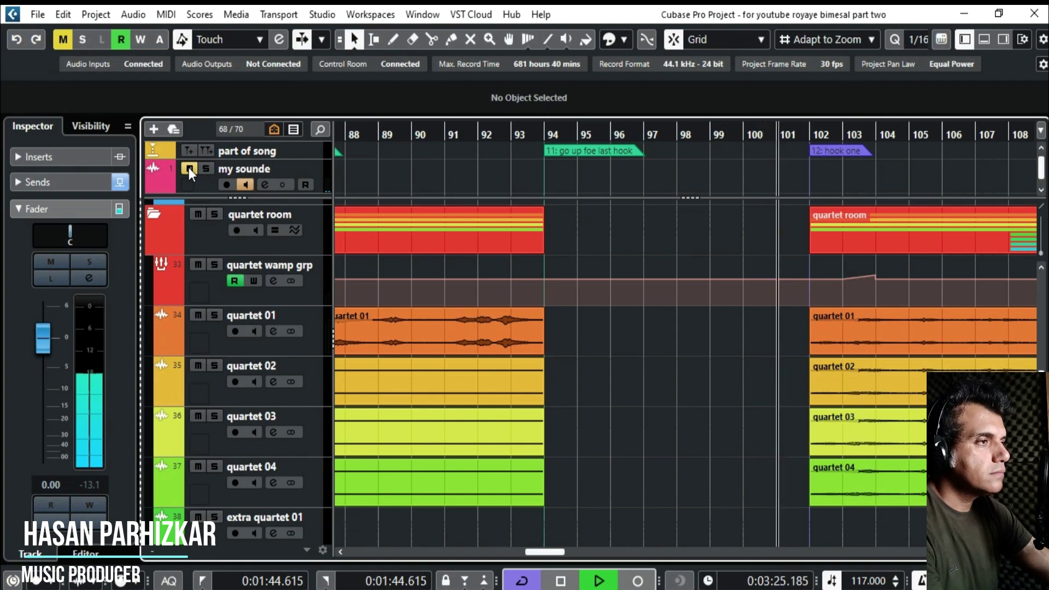
pyautogui.click(189, 168)
pyautogui.press('space')
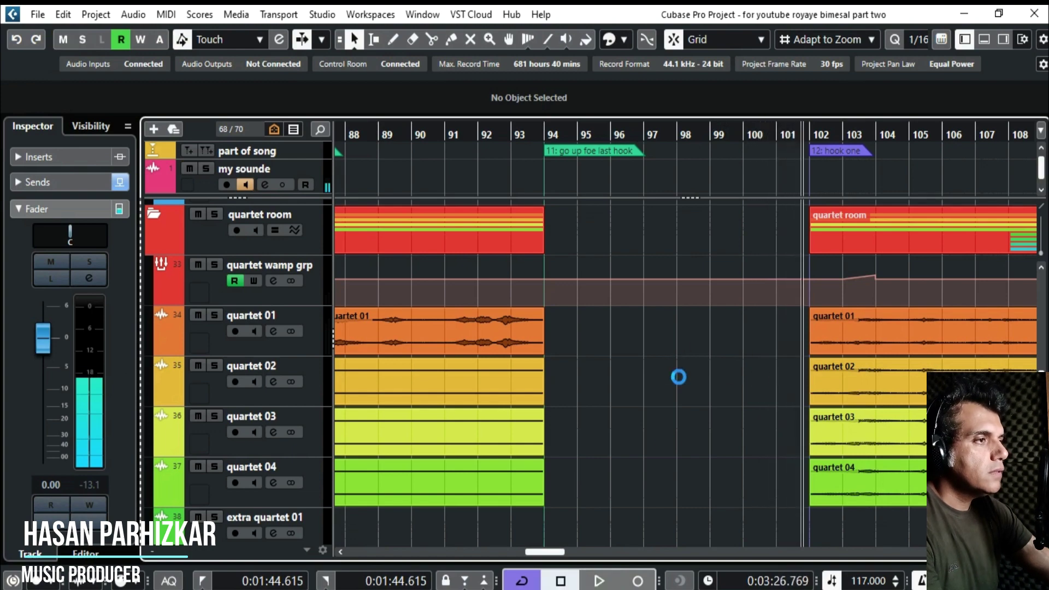
# Solo the arp track and play it from the go up foe last hook marker at bar 94, then stop and clear the solo.
pyautogui.scroll(-12, 674, 425)
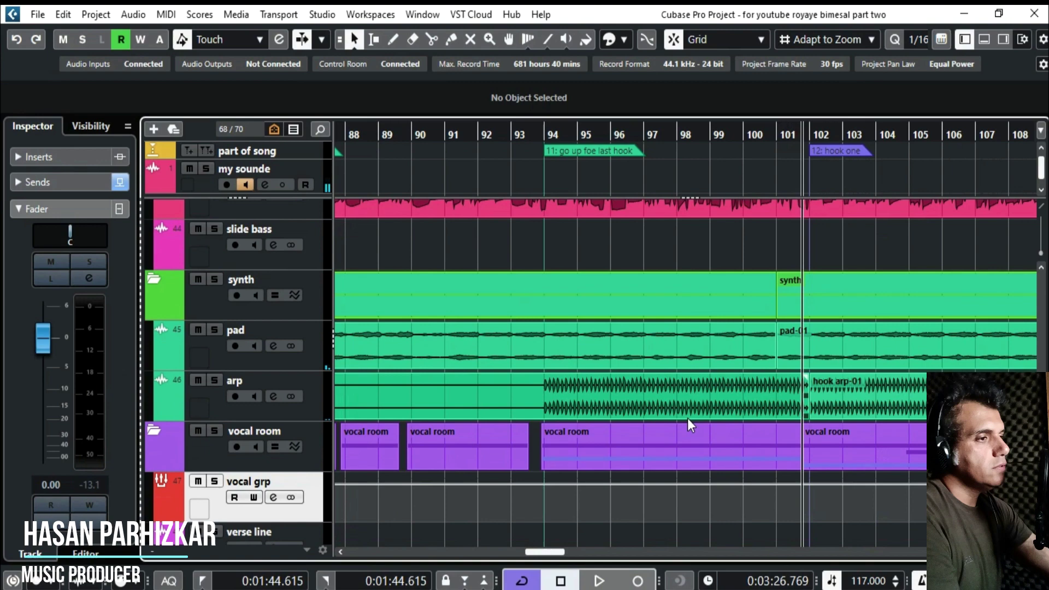
pyautogui.scroll(4, 690, 427)
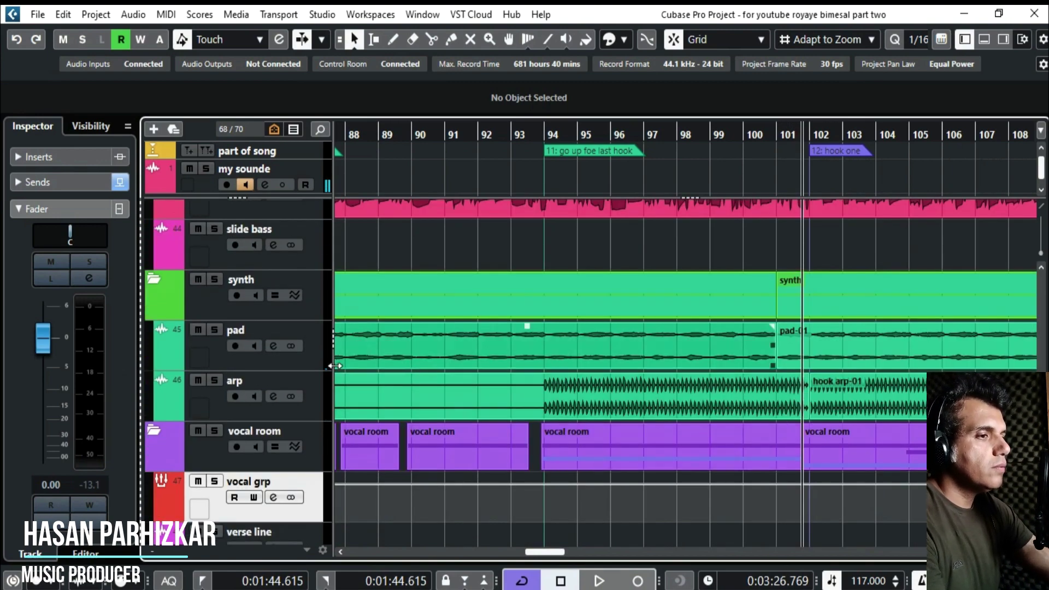
pyautogui.click(213, 381)
pyautogui.click(545, 134)
pyautogui.press('space')
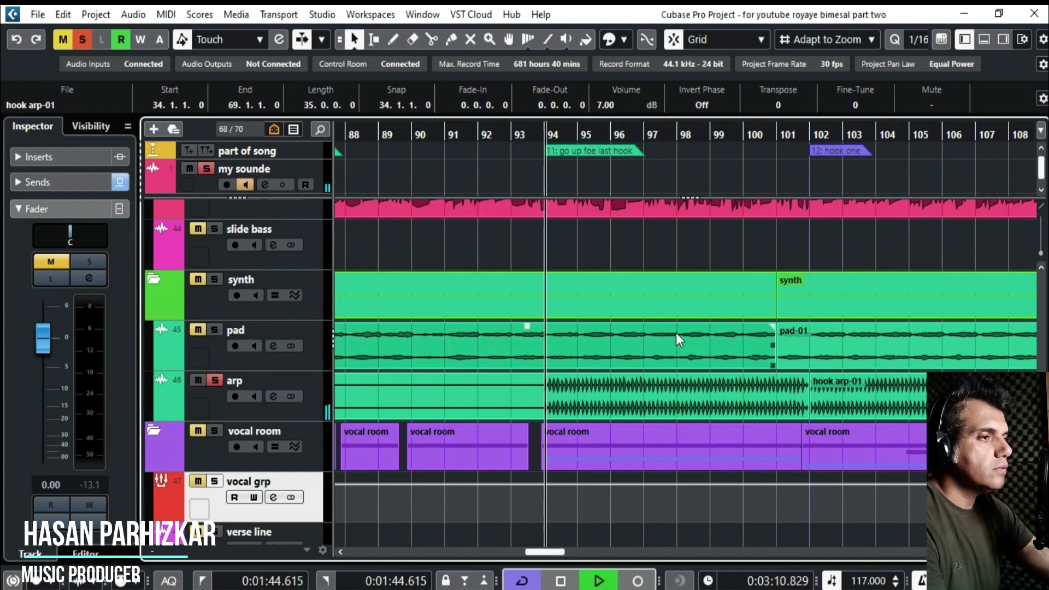
pyautogui.press('space')
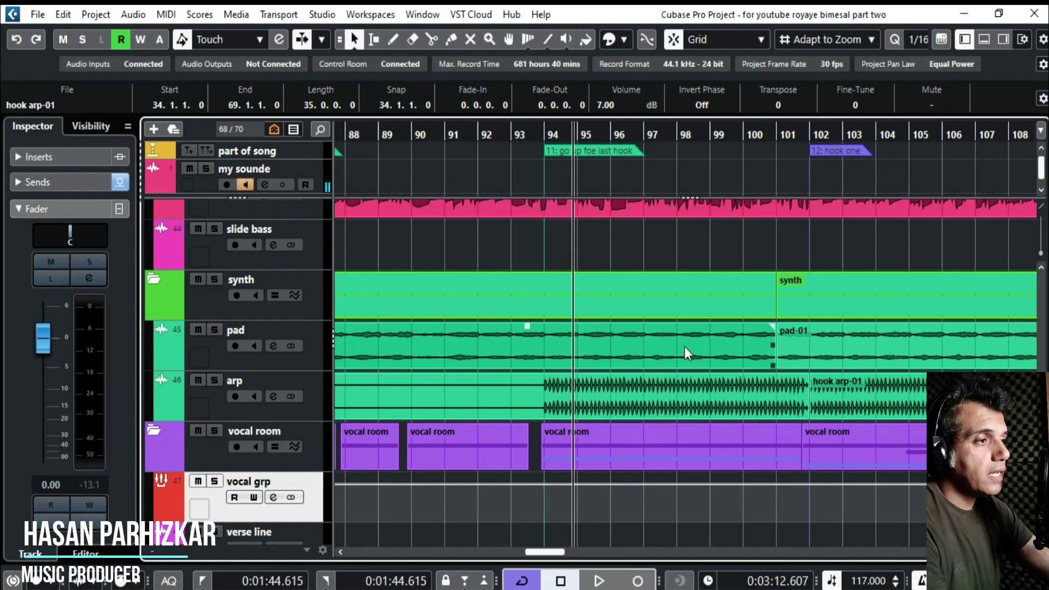
# Examine the hook + bridge and vocal harmony events from the get down section through the hook one and hook two sections.
pyautogui.scroll(-4, 684, 346)
pyautogui.scroll(4, 680, 320)
pyautogui.scroll(-5, 675, 359)
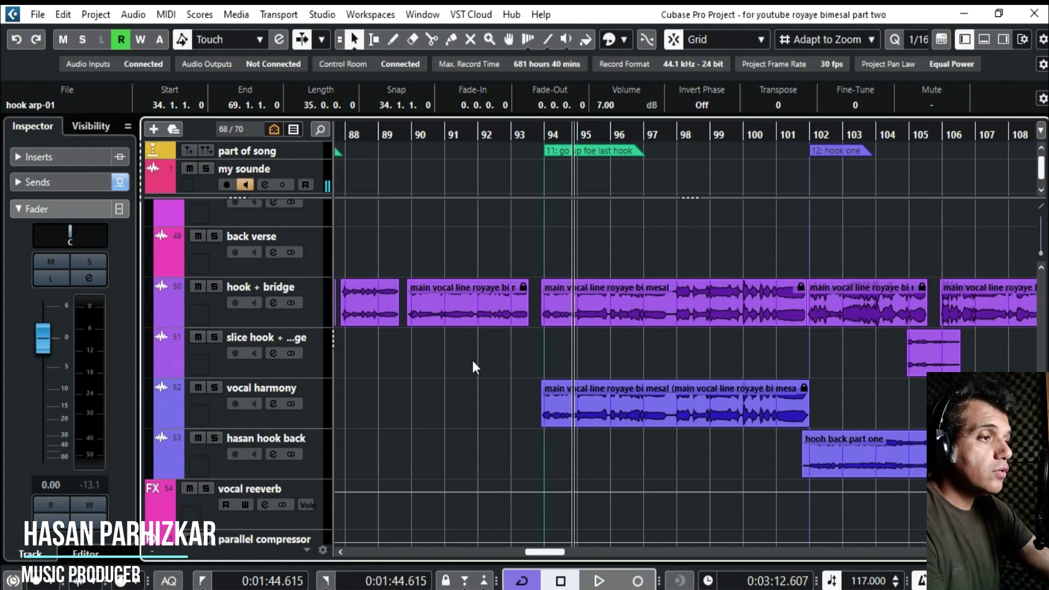
pyautogui.hscroll(-5, 668, 377)
pyautogui.moveTo(680, 378); pyautogui.dragTo(466, 397)
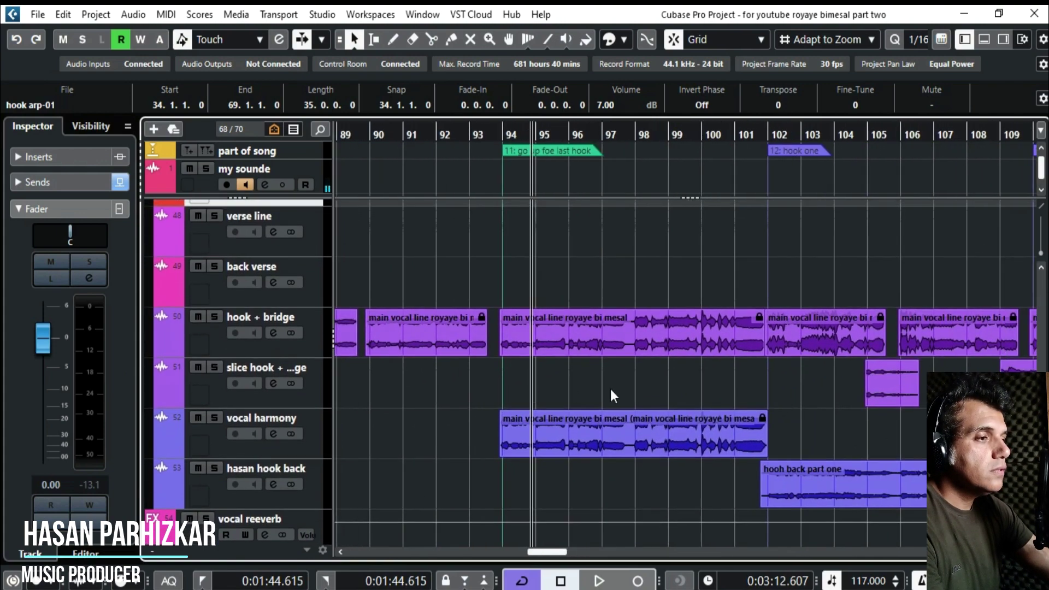
pyautogui.moveTo(560, 389); pyautogui.dragTo(684, 400)
pyautogui.moveTo(539, 385); pyautogui.dragTo(596, 376)
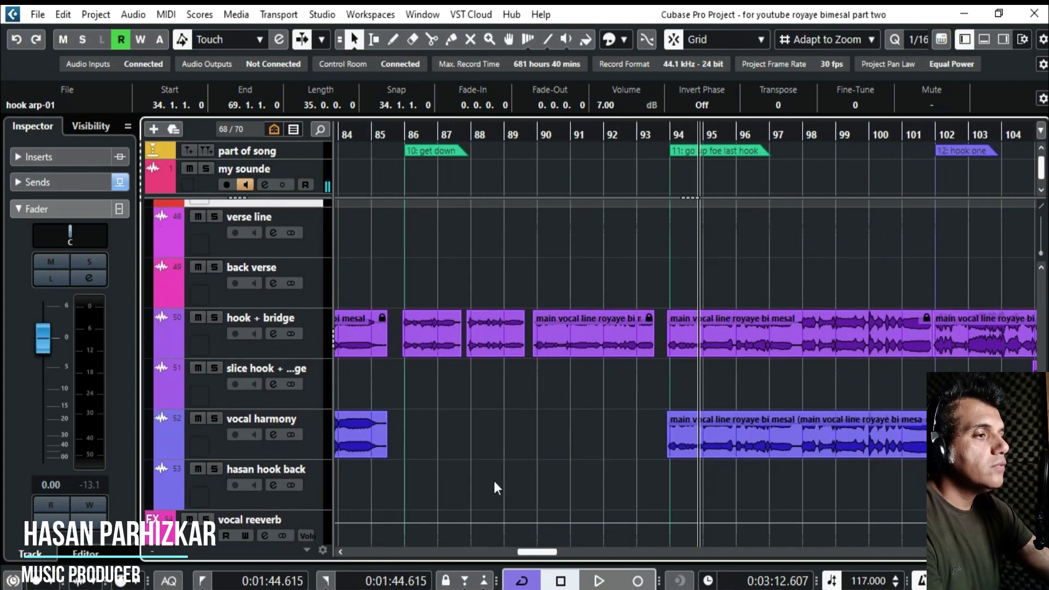
pyautogui.hscroll(10, 818, 409)
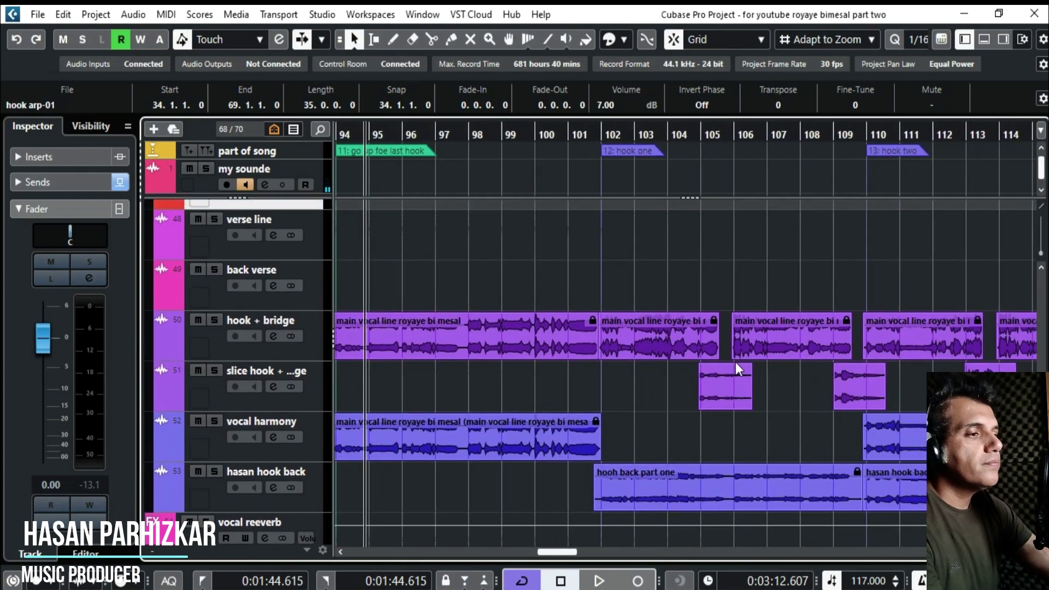
# Place the playhead at the hook one marker at bar 102 and examine the quartet, drum and guitar tracks in that section.
pyautogui.moveTo(642, 410); pyautogui.dragTo(731, 456)
pyautogui.moveTo(766, 276); pyautogui.dragTo(672, 387)
pyautogui.click(597, 130)
pyautogui.moveTo(845, 400); pyautogui.dragTo(722, 403)
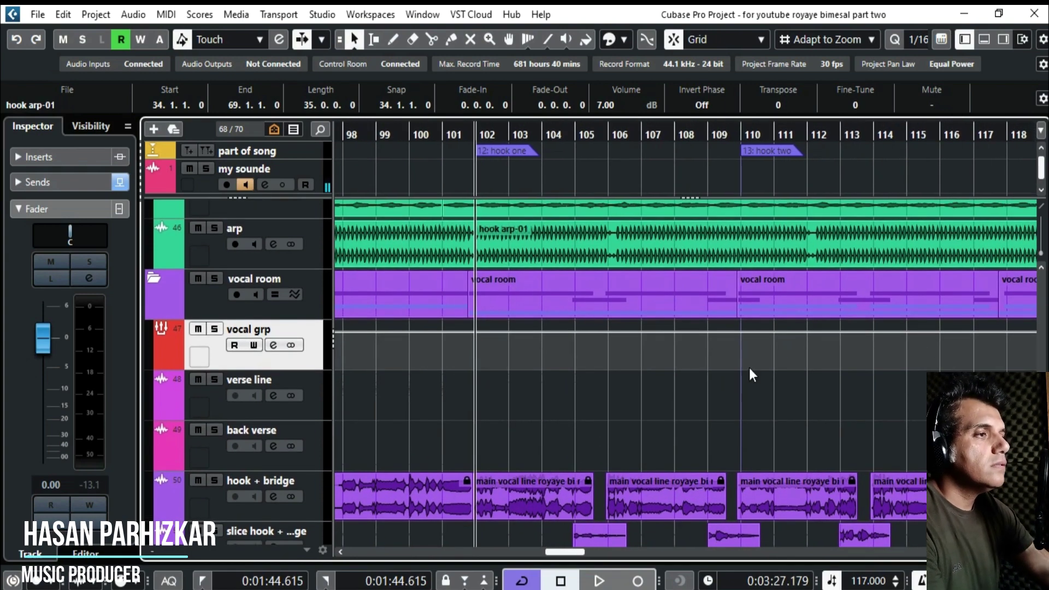
pyautogui.scroll(10, 790, 415)
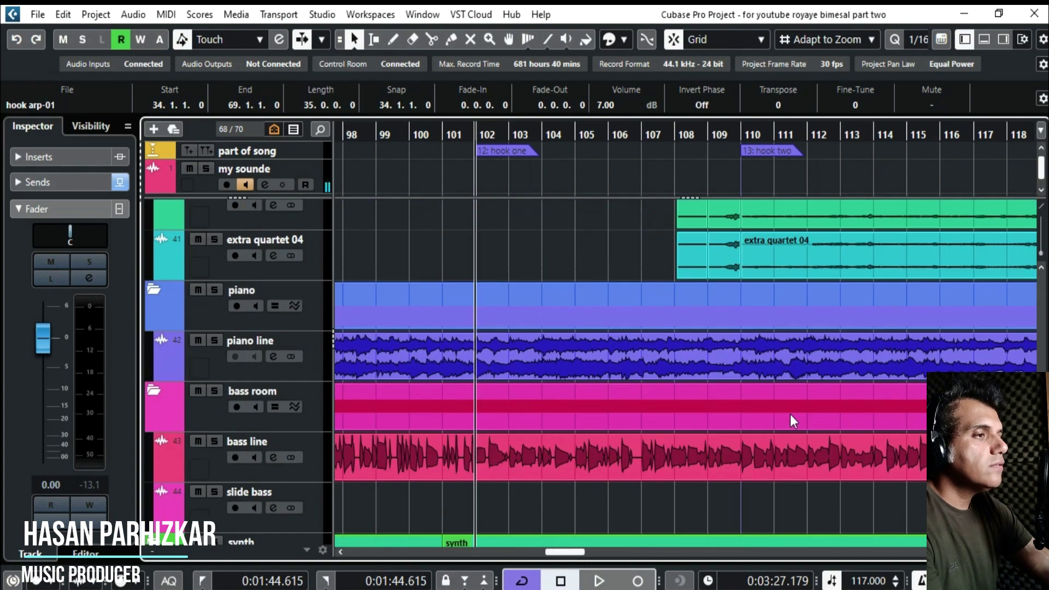
pyautogui.scroll(10, 791, 414)
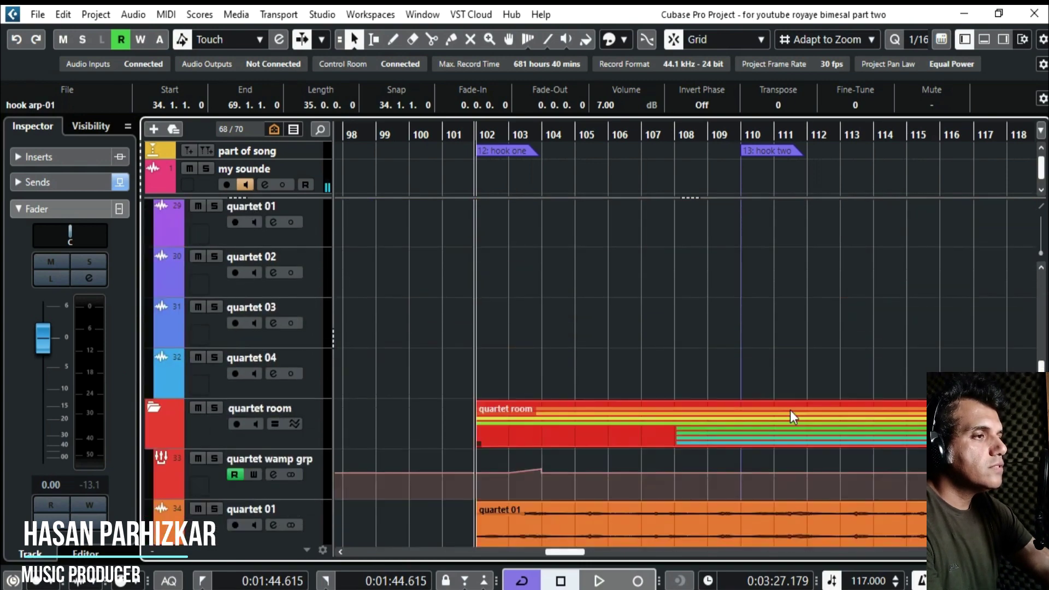
pyautogui.scroll(10, 790, 416)
pyautogui.scroll(8, 790, 407)
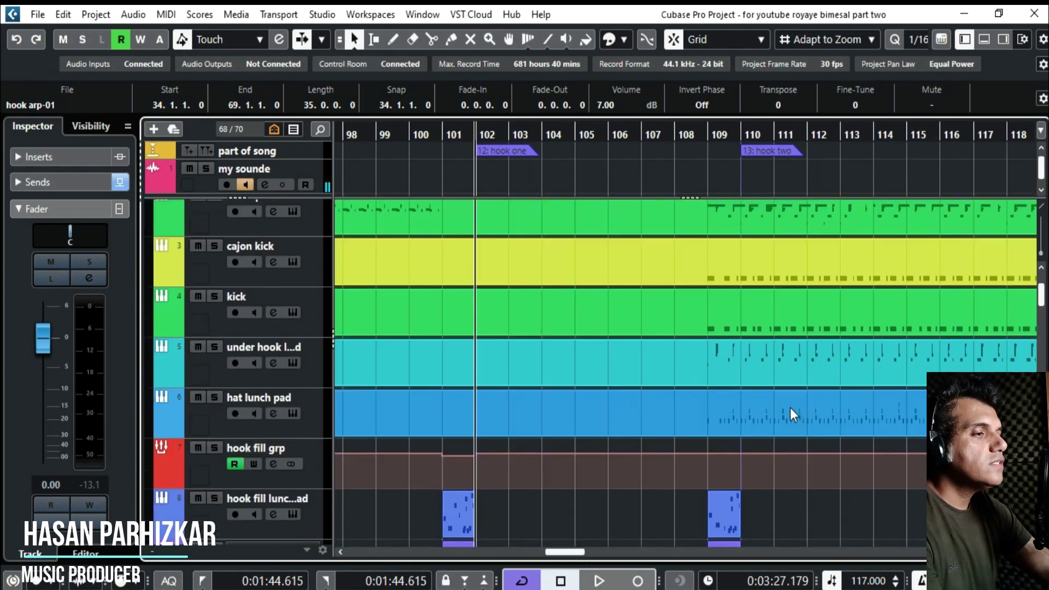
pyautogui.scroll(-8, 790, 408)
pyautogui.scroll(-9, 790, 407)
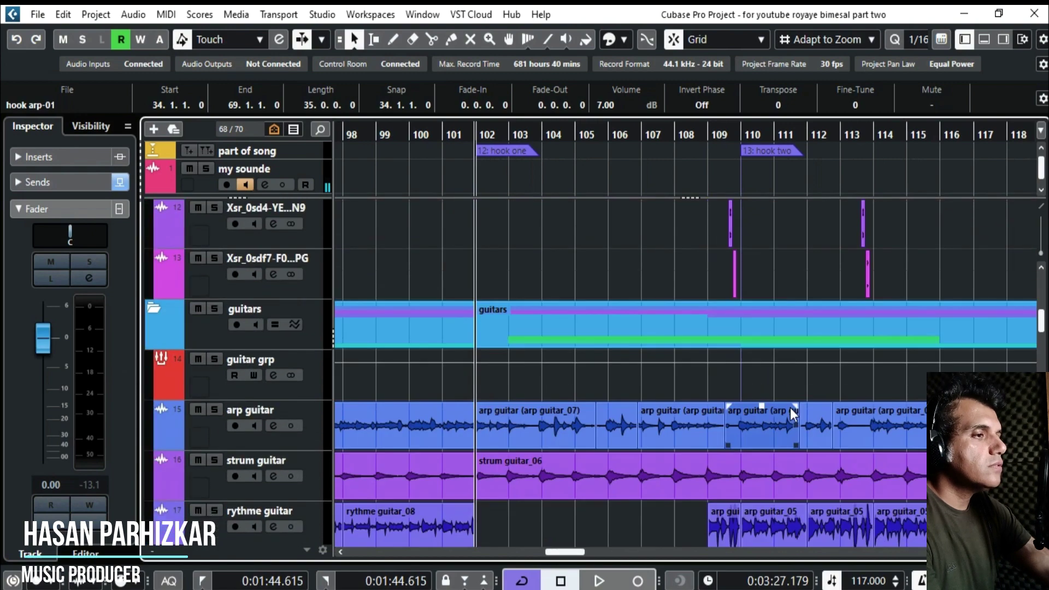
# Play from bar 101 into hook one with my sounde muted, unmuting it briefly while following the guitar tracks.
pyautogui.moveTo(459, 129); pyautogui.dragTo(444, 127)
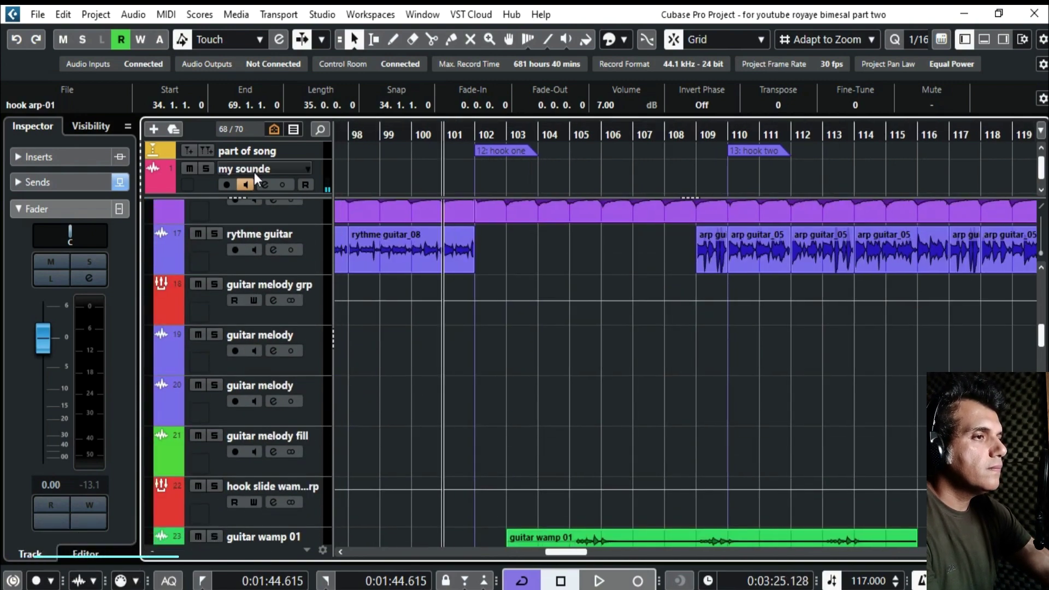
pyautogui.click(189, 168)
pyautogui.press('space')
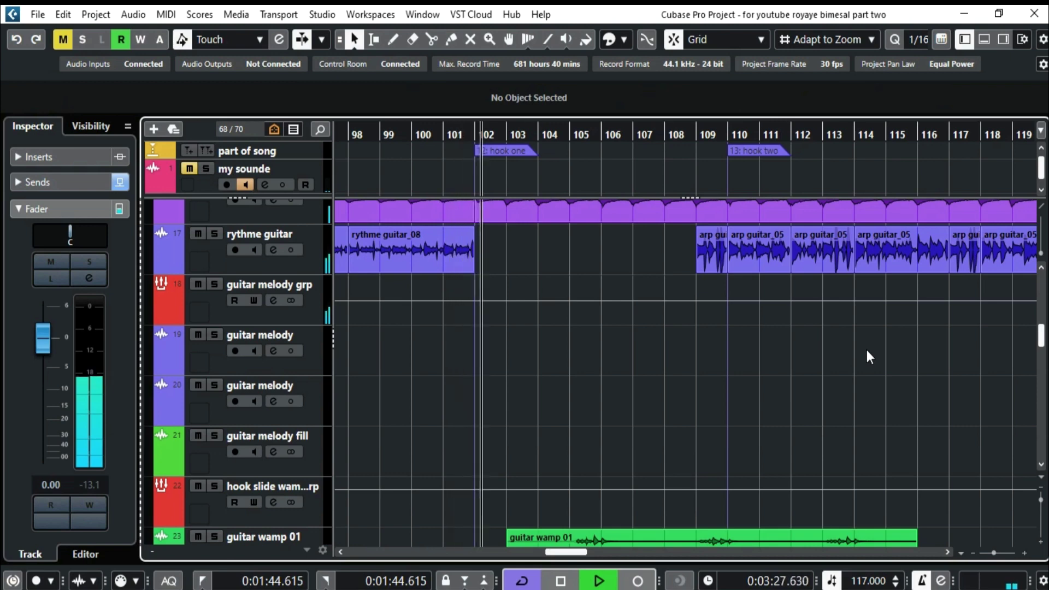
pyautogui.scroll(2, 868, 356)
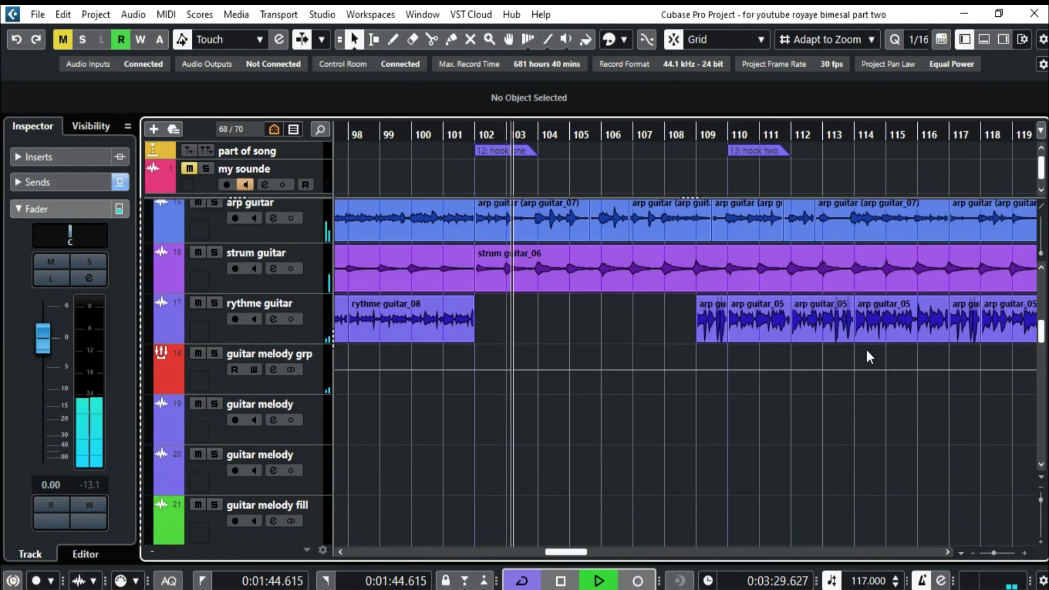
pyautogui.scroll(-3, 868, 356)
pyautogui.click(189, 168)
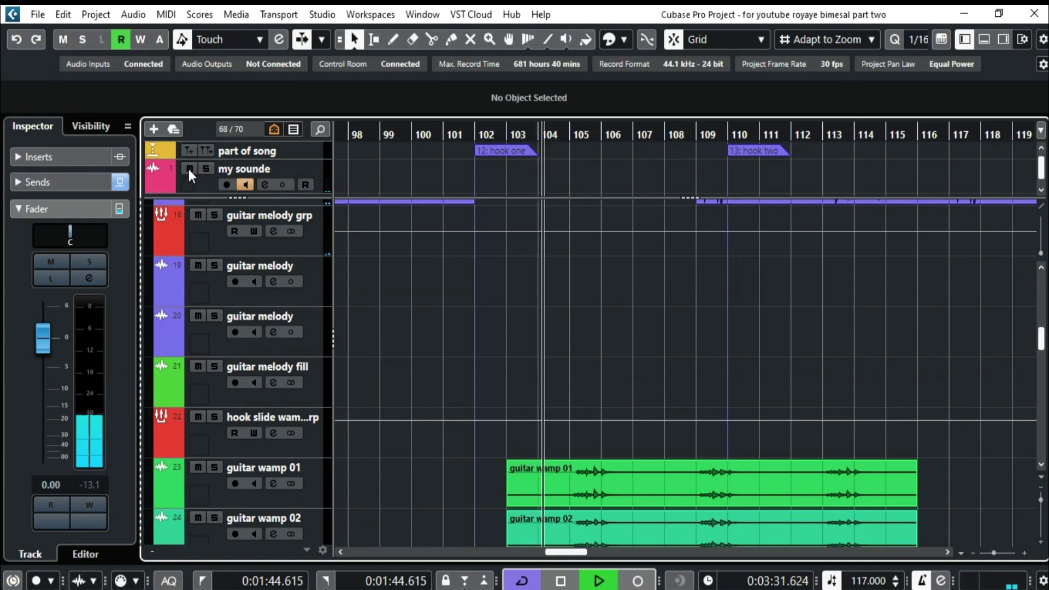
pyautogui.click(189, 168)
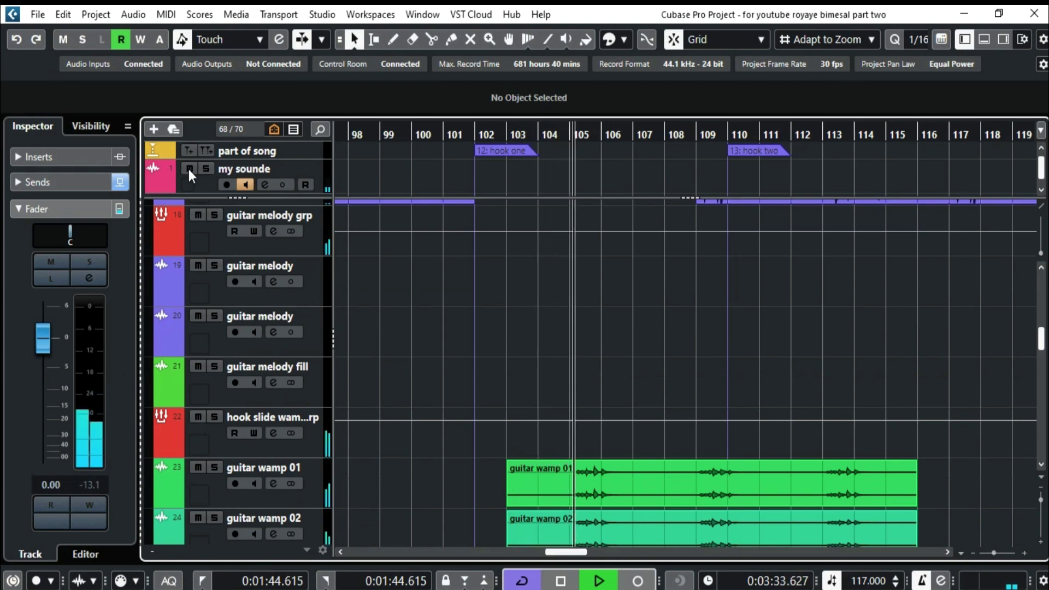
# Follow the quartet and vocal tracks during hook one playback, then unmute my sounde and stop just after the hook two marker.
pyautogui.scroll(-4, 690, 426)
pyautogui.scroll(-6, 691, 426)
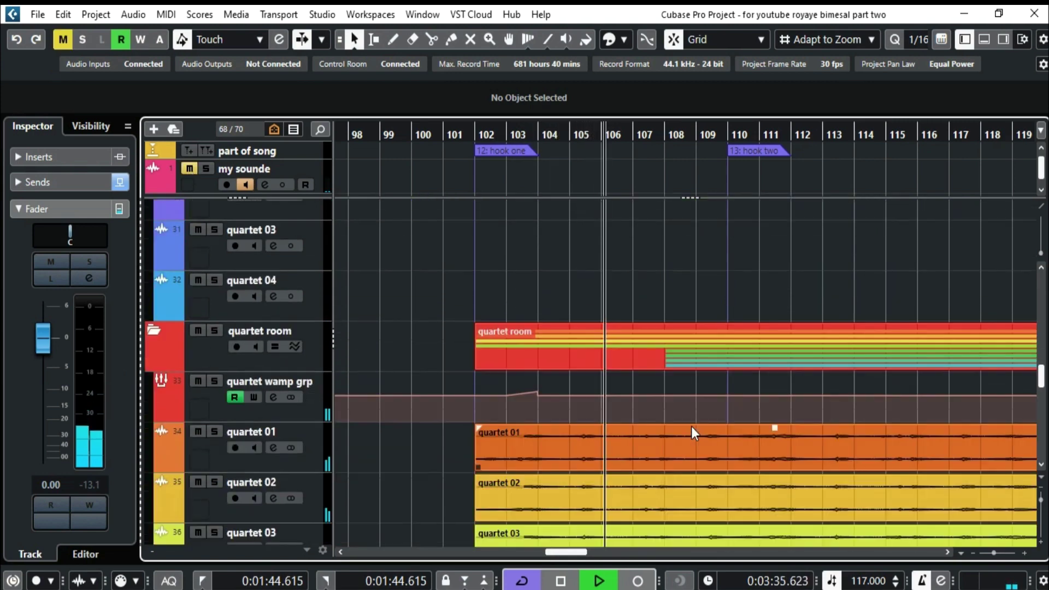
pyautogui.scroll(-10, 692, 428)
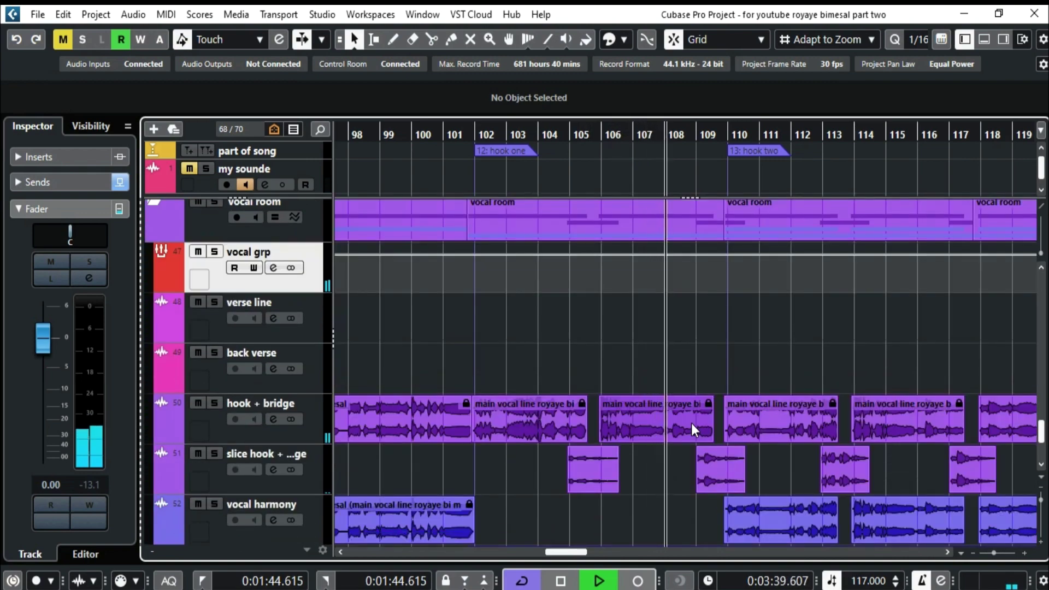
pyautogui.scroll(-1, 691, 423)
pyautogui.scroll(1, 691, 423)
pyautogui.scroll(1, 691, 423)
pyautogui.scroll(-1, 691, 423)
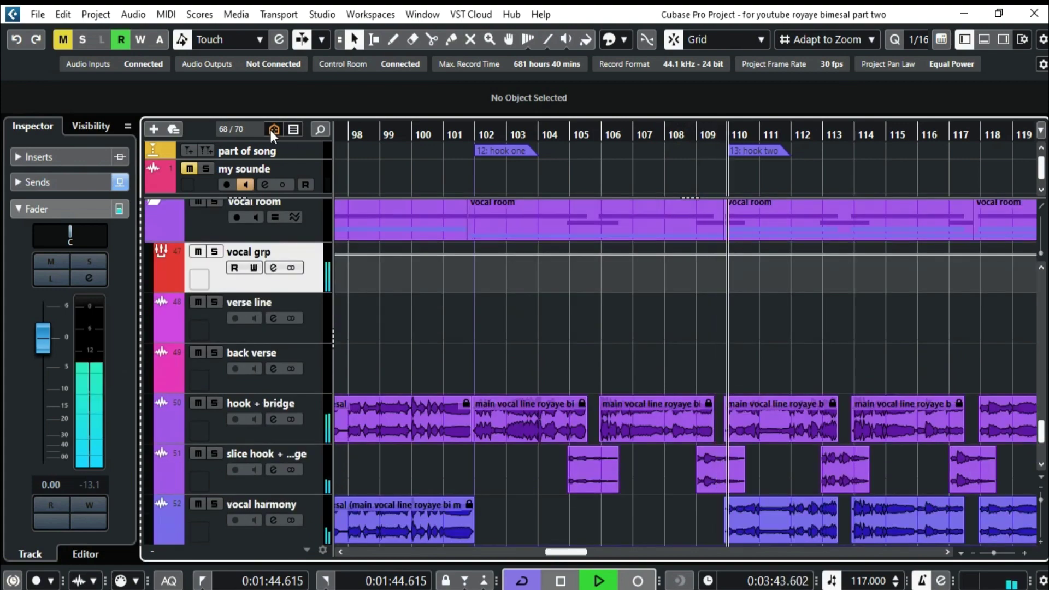
pyautogui.click(191, 168)
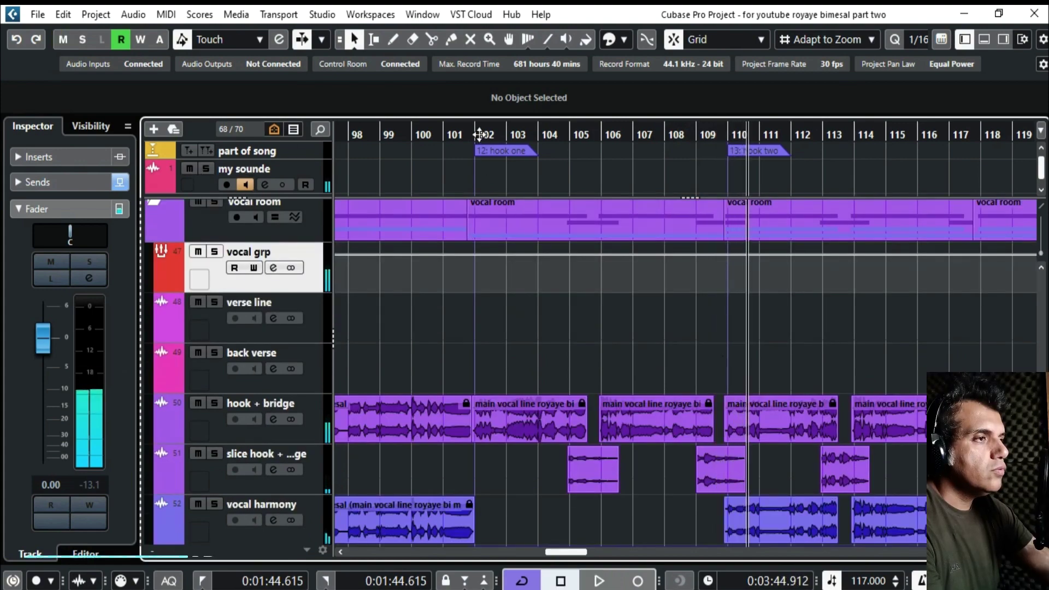
pyautogui.press('space')
# Show the hook + bridge track's volume automation and examine its curve over hook one alongside the hasan hook back track.
pyautogui.click(160, 434)
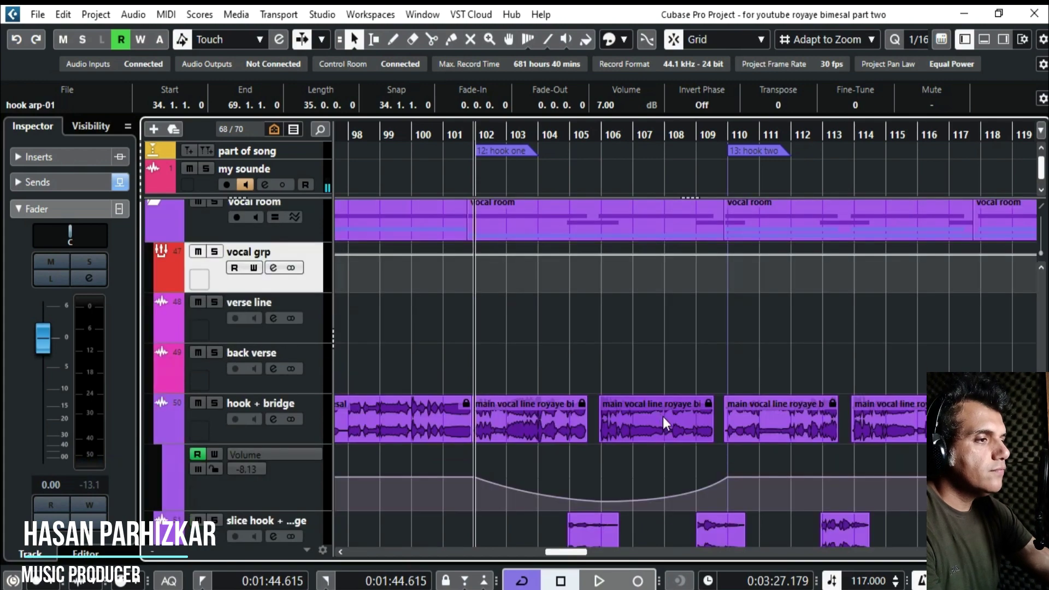
pyautogui.scroll(-3, 661, 415)
pyautogui.scroll(-2, 664, 421)
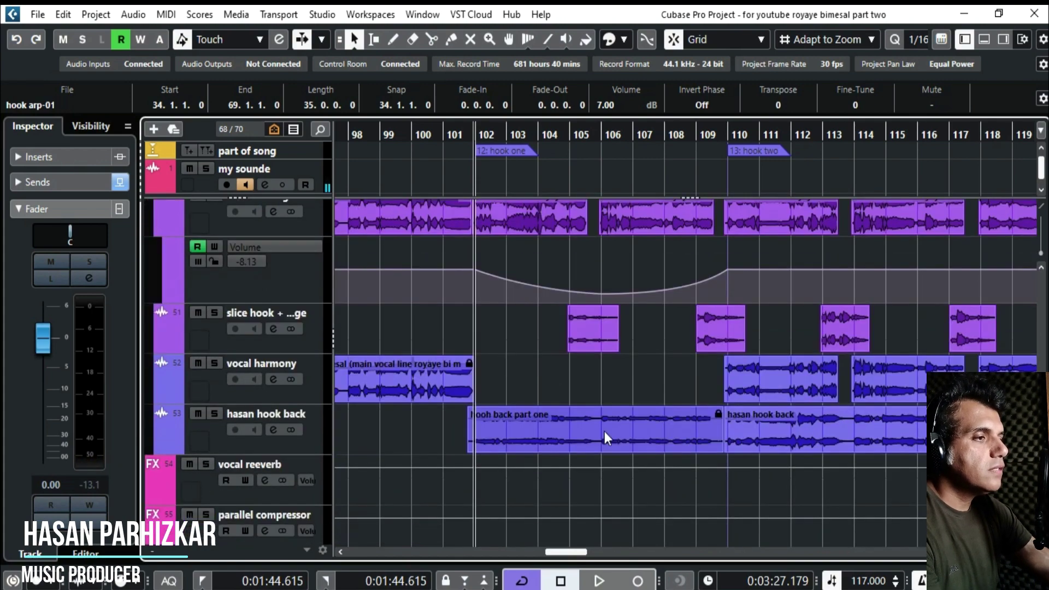
pyautogui.scroll(2, 595, 291)
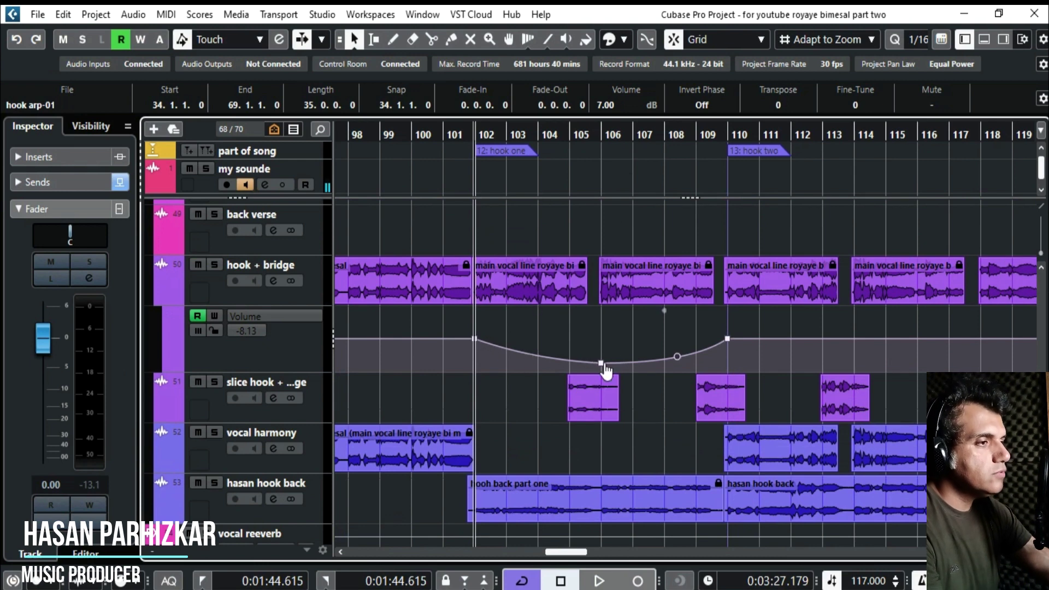
# Play hook one from bar 102 with my sounde muted to hear the vocal volume automation, then unmute it and stop after hook two begins.
pyautogui.press('space')
pyautogui.click(189, 170)
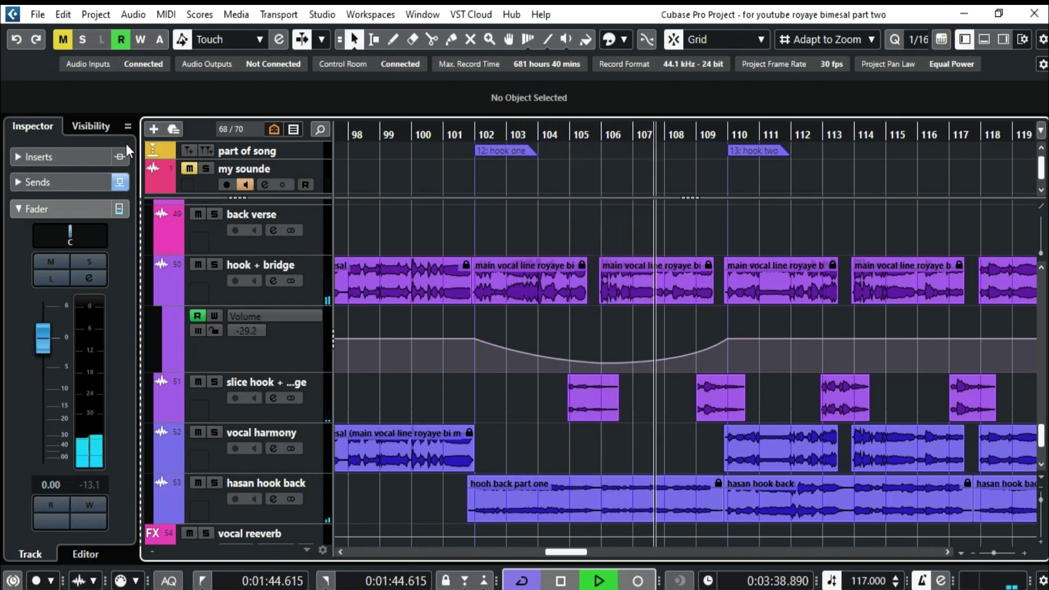
pyautogui.click(189, 169)
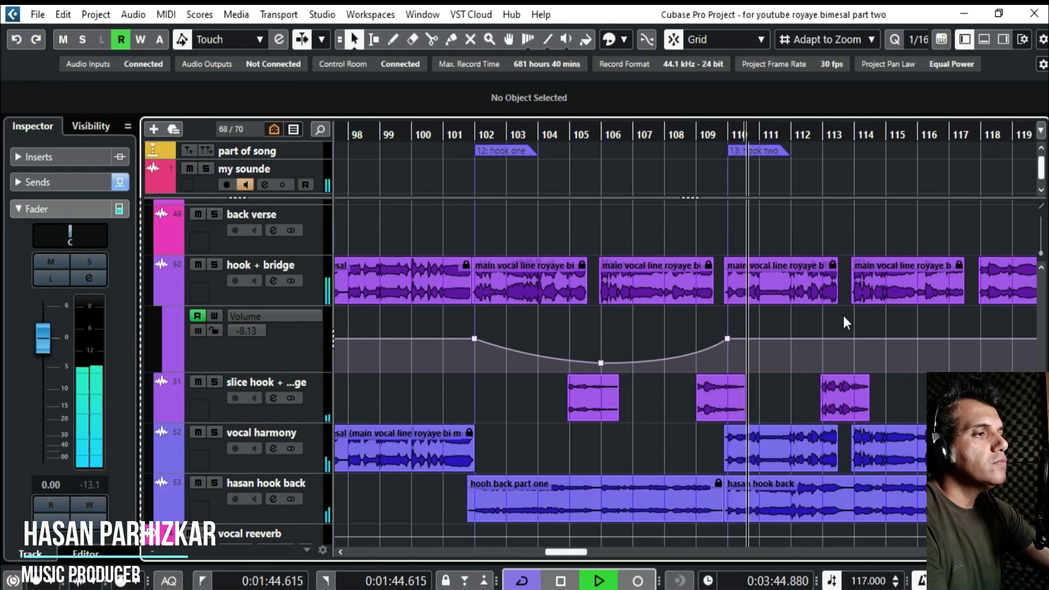
pyautogui.moveTo(845, 317); pyautogui.dragTo(719, 327)
pyautogui.press('space')
# Place the playhead at the hook two marker at bar 110 and examine the back vocal, piano, bass and extra quartet tracks.
pyautogui.click(601, 134)
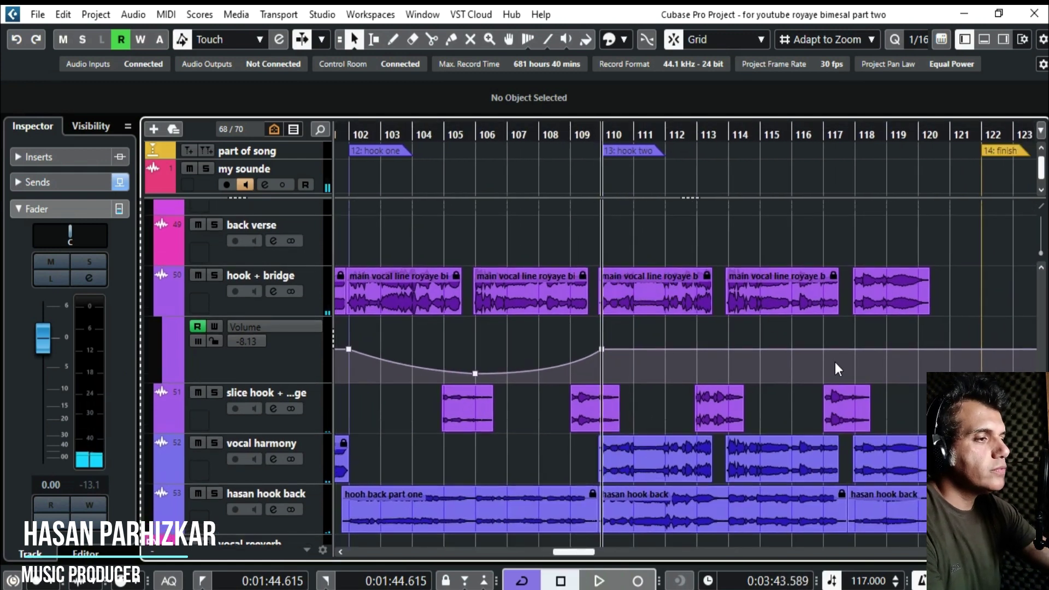
pyautogui.scroll(-3, 835, 362)
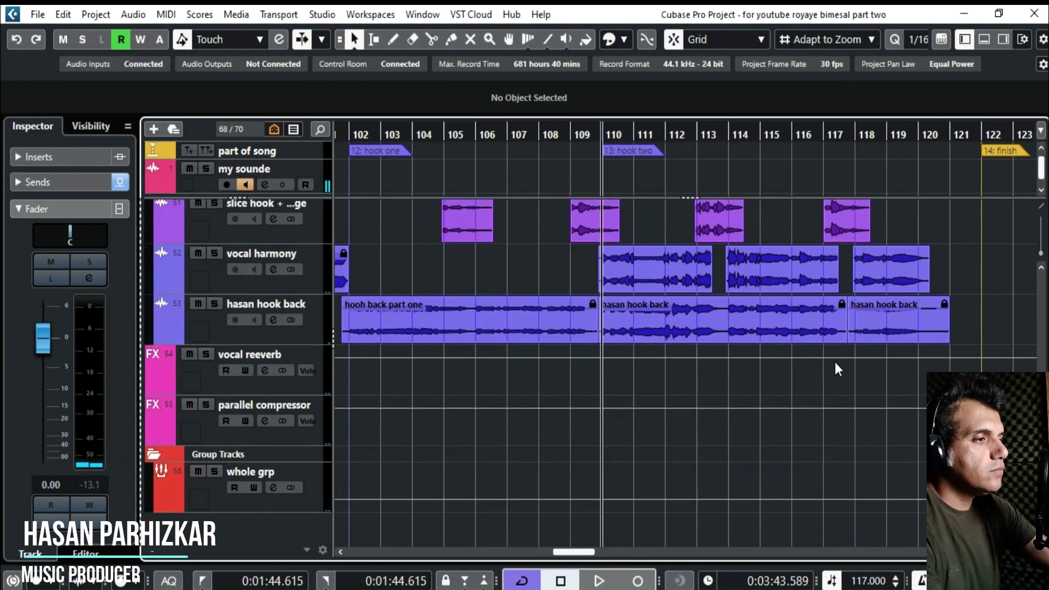
pyautogui.scroll(6, 835, 362)
pyautogui.scroll(10, 835, 362)
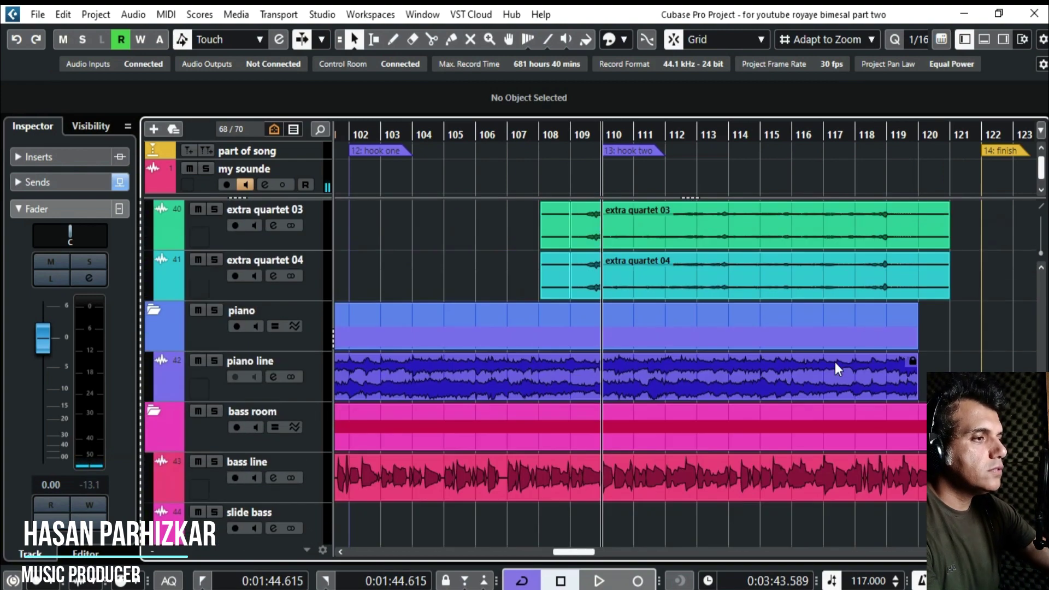
pyautogui.scroll(2, 835, 363)
pyautogui.scroll(-2, 835, 363)
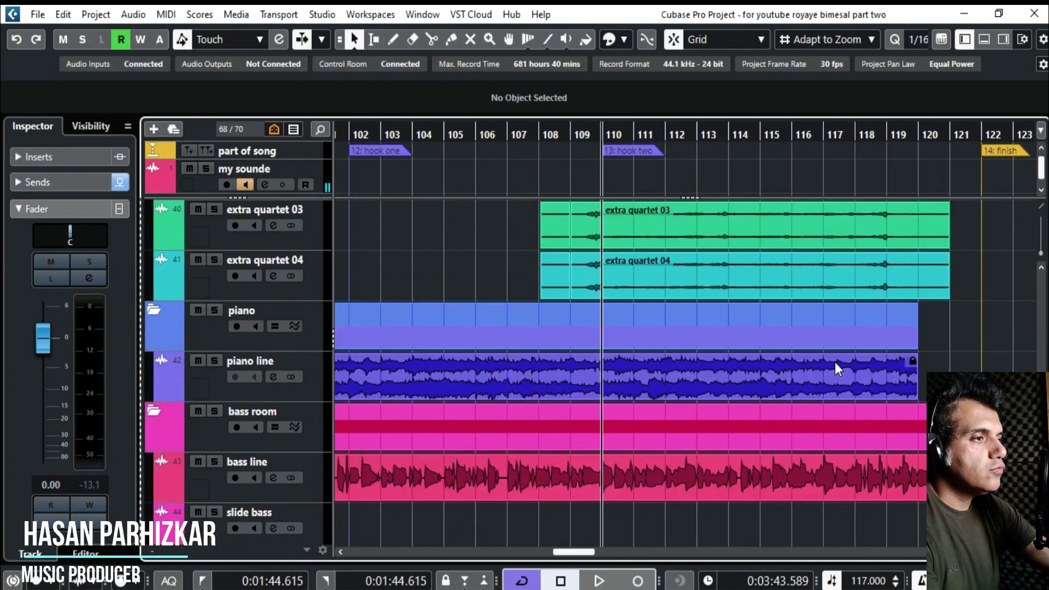
# Move the playhead to bar 109, examine the quartet and extra quartet tracks, and start playback leading into hook two.
pyautogui.click(573, 149)
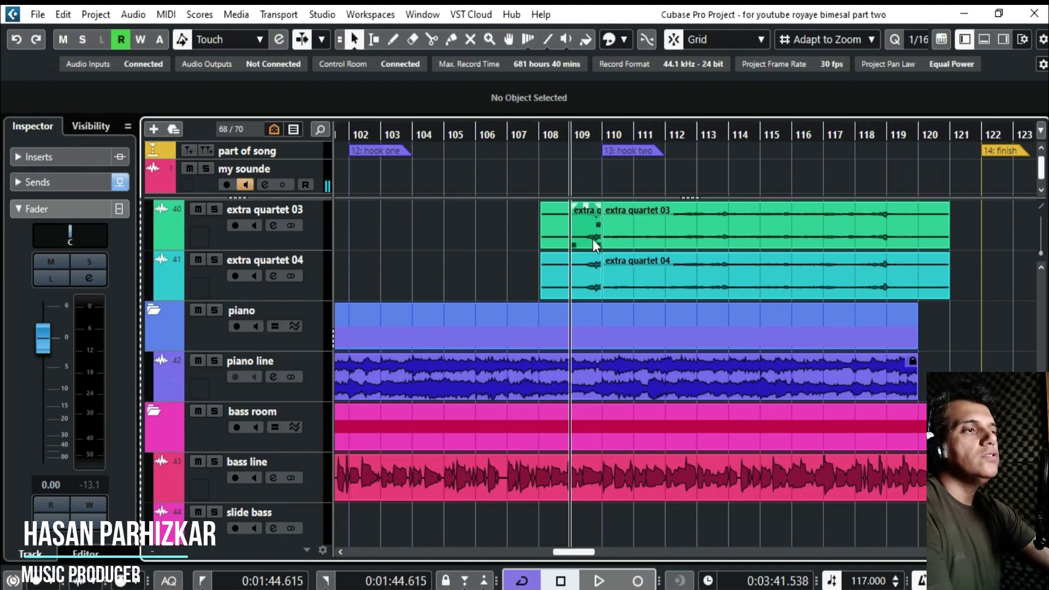
pyautogui.scroll(3, 720, 336)
pyautogui.scroll(4, 721, 372)
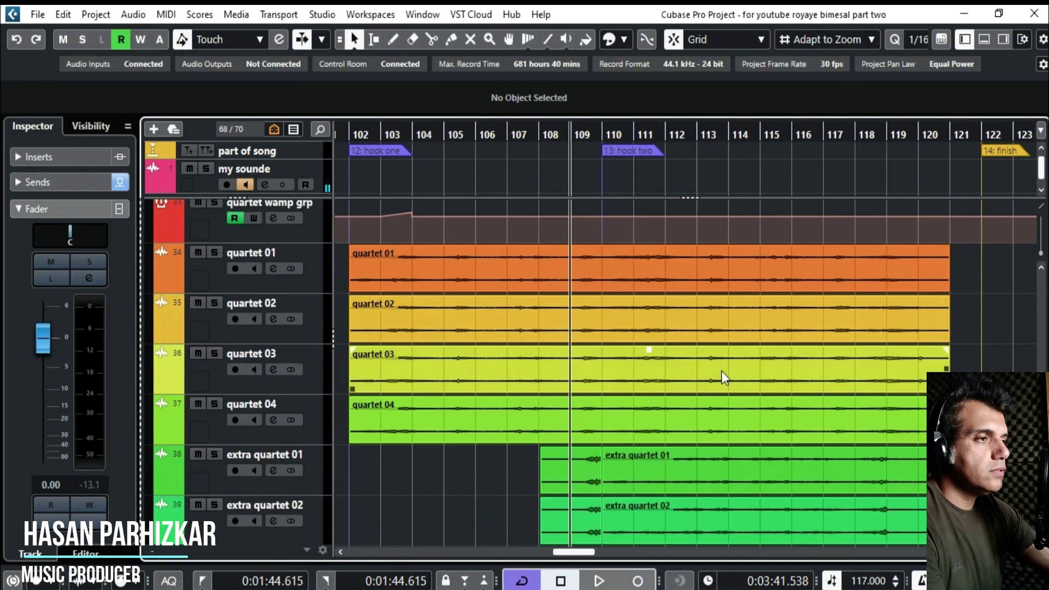
pyautogui.scroll(3, 722, 371)
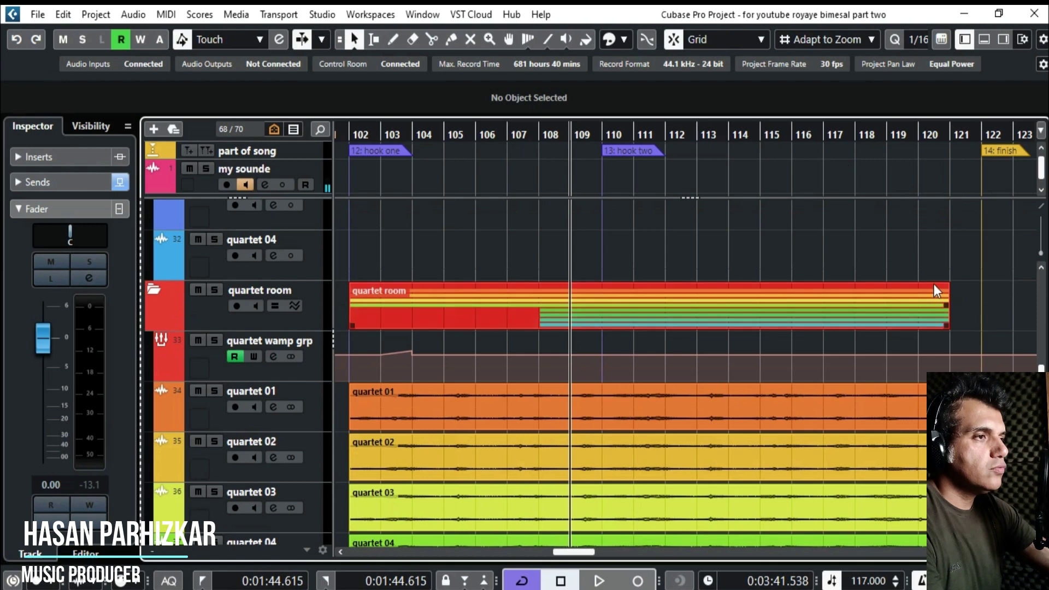
pyautogui.scroll(3, 936, 283)
pyautogui.press('space')
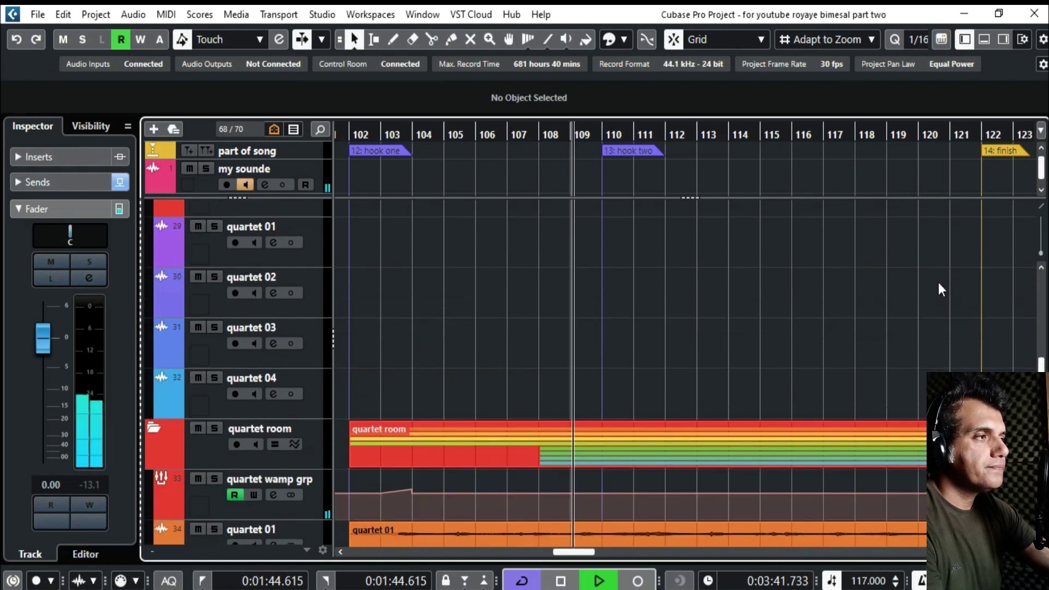
# Listen through hook two with my sounde muted, unmute it, and play the ending from about bar 120.
pyautogui.click(190, 166)
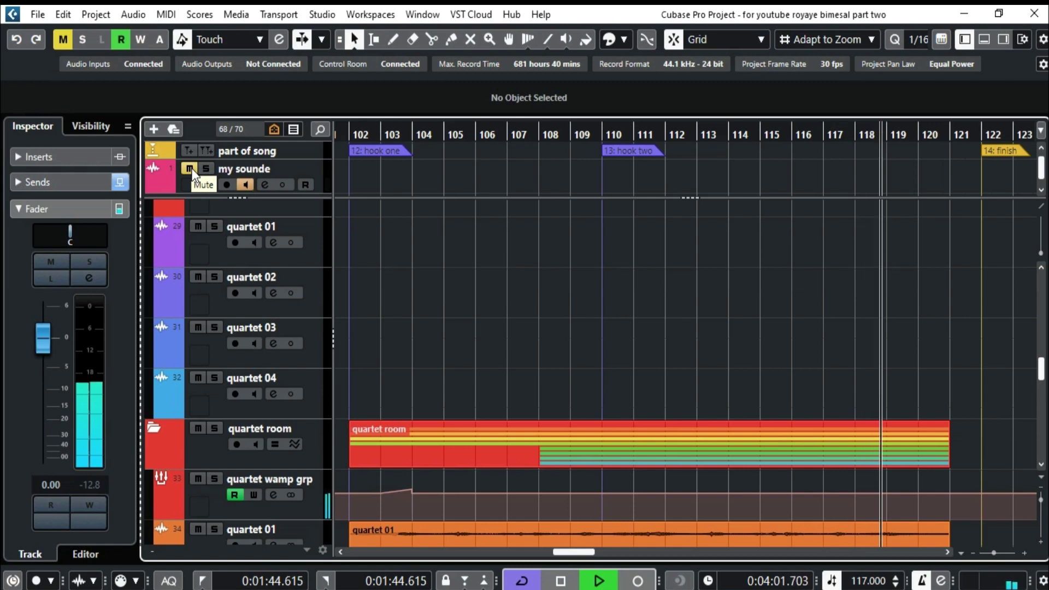
pyautogui.click(189, 169)
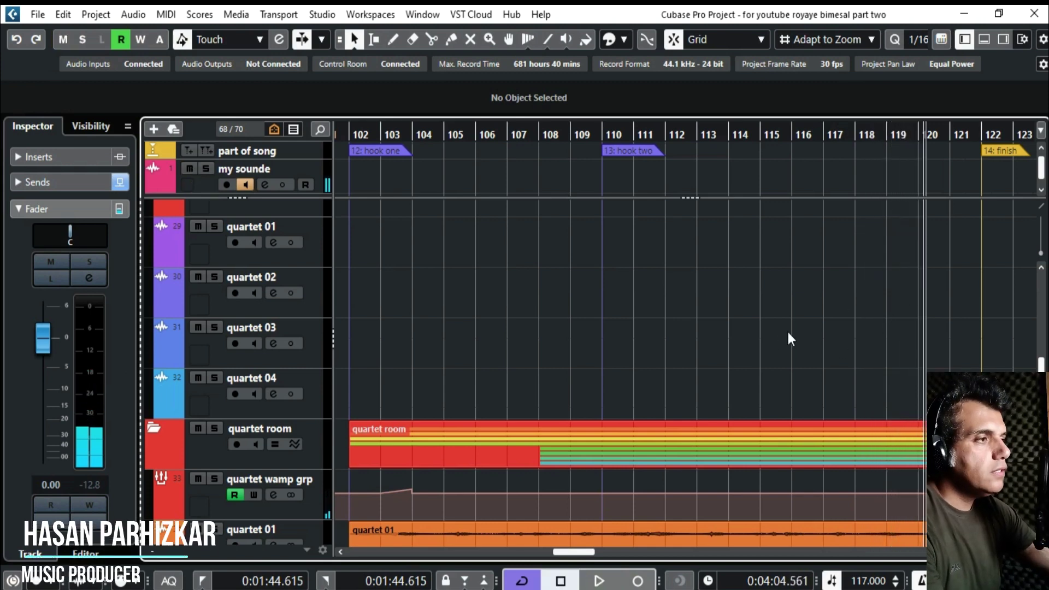
pyautogui.moveTo(924, 350); pyautogui.dragTo(649, 224)
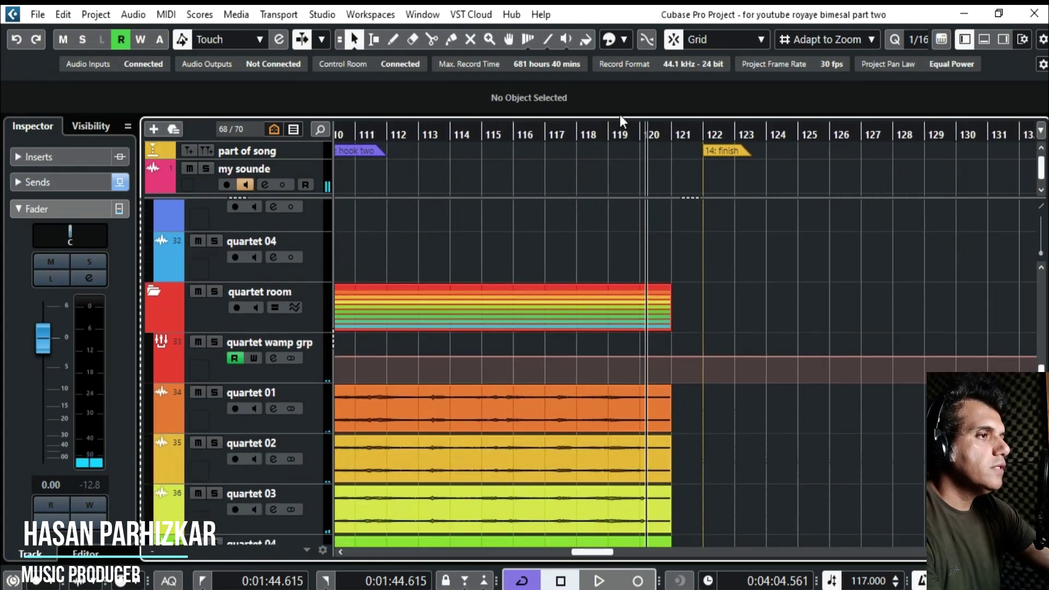
pyautogui.click(639, 135)
pyautogui.press('space')
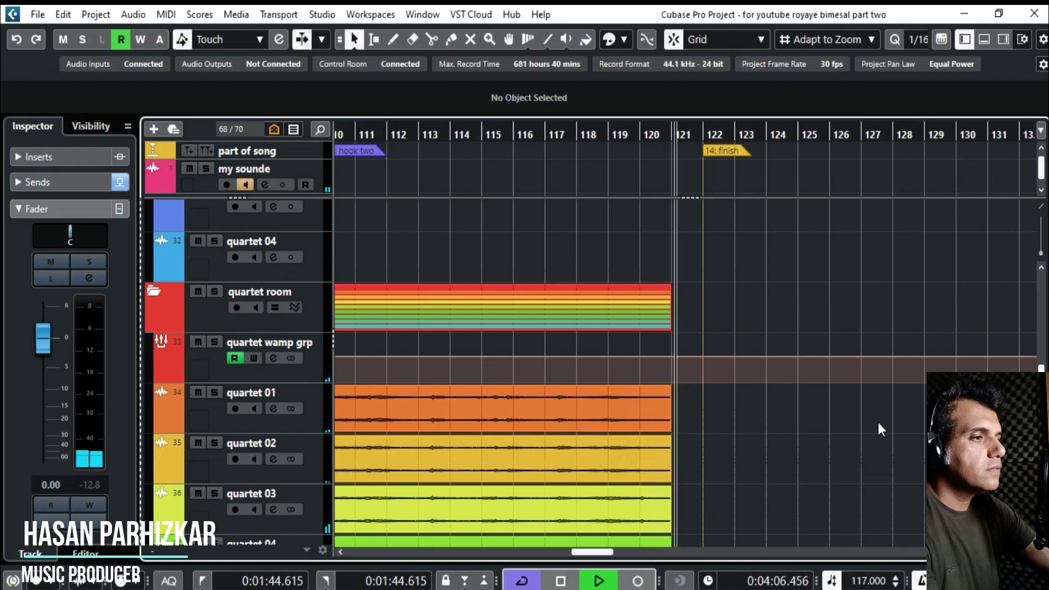
pyautogui.press('space')
# Place the playhead at the melody part one marker and examine the quartet tracks in that section.
pyautogui.scroll(-3, 477, 422)
pyautogui.hscroll(-5, 477, 422)
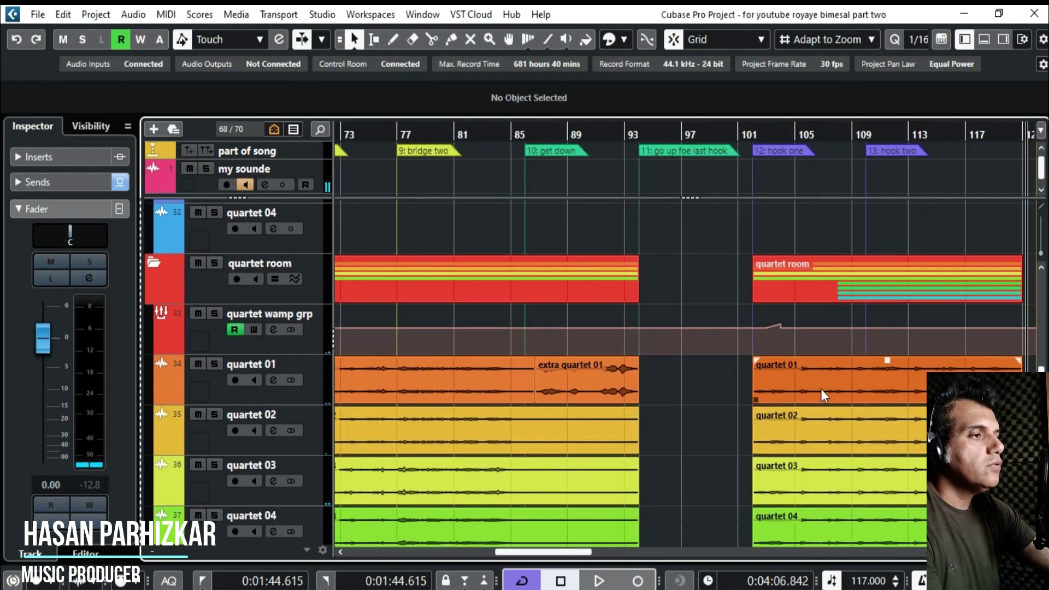
pyautogui.hscroll(2, 766, 391)
pyautogui.scroll(-2, 713, 386)
pyautogui.hscroll(-2, 588, 383)
pyautogui.hscroll(-5, 588, 383)
pyautogui.scroll(1, 588, 383)
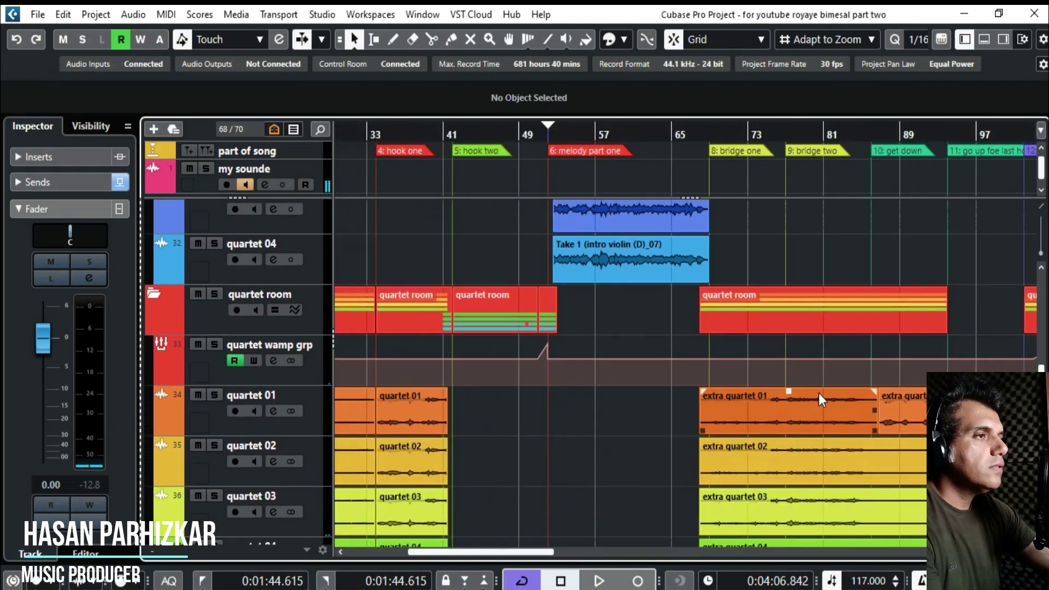
pyautogui.click(540, 134)
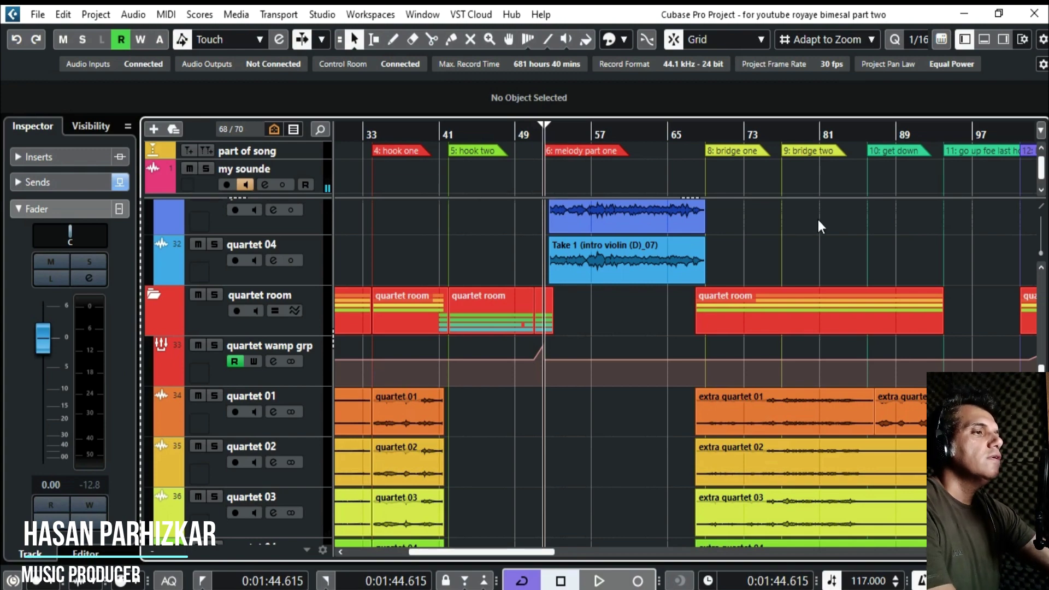
pyautogui.hscroll(2, 766, 325)
pyautogui.scroll(3, 765, 325)
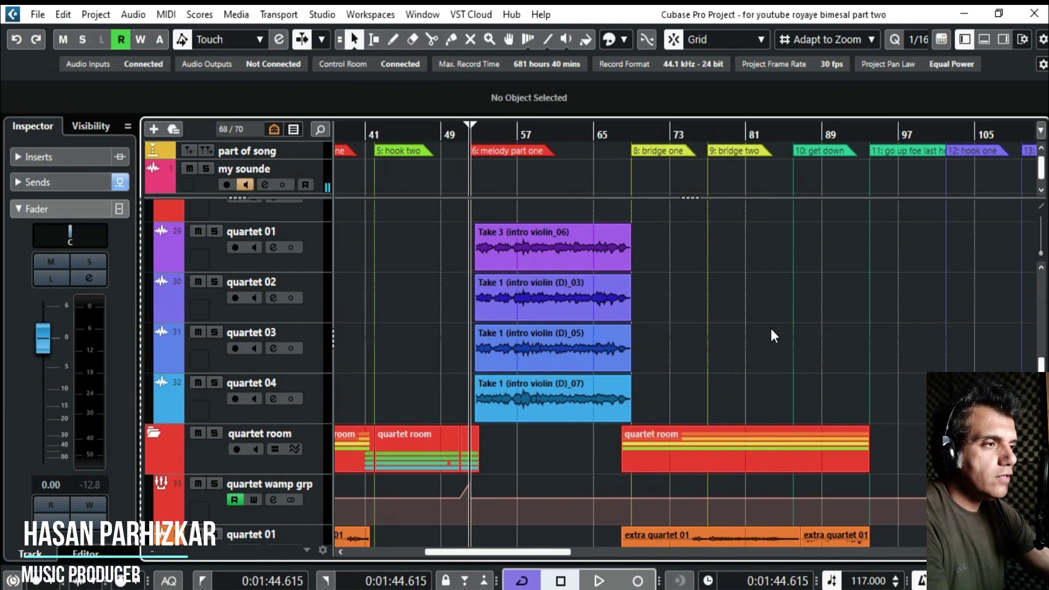
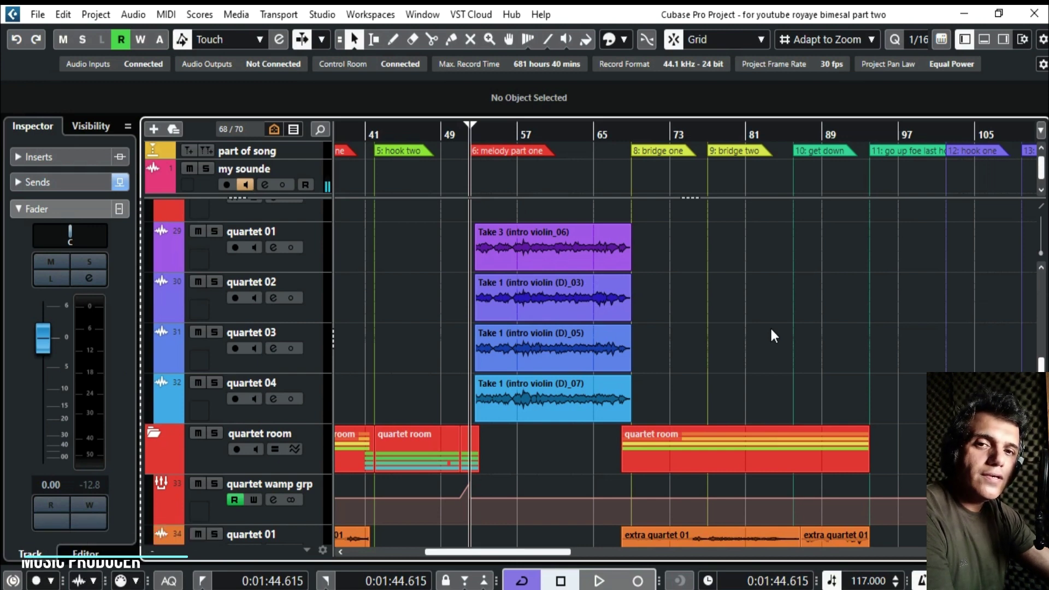
# Start playback from melody part one with my sounde muted.
pyautogui.press('space')
pyautogui.click(190, 167)
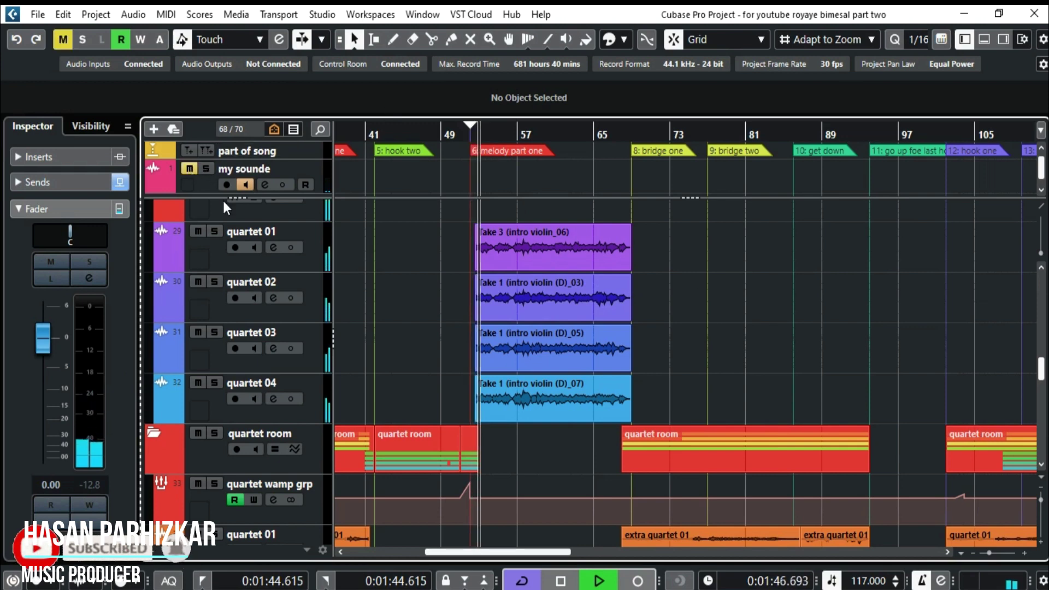
pyautogui.press('g')
pyautogui.press('g')
pyautogui.press('g')
pyautogui.press('g')
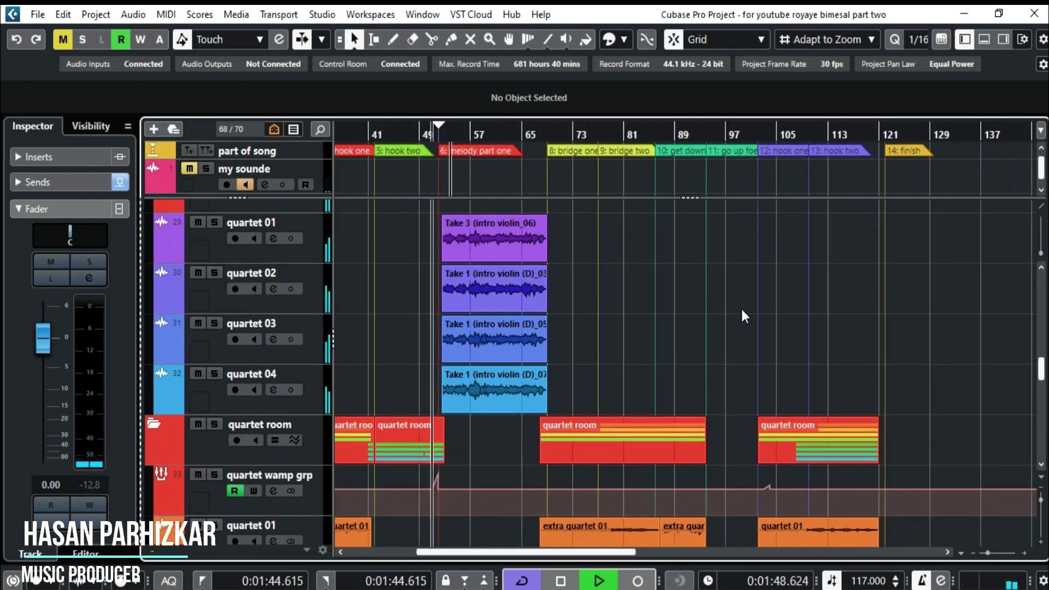
pyautogui.hscroll(-3, 601, 338)
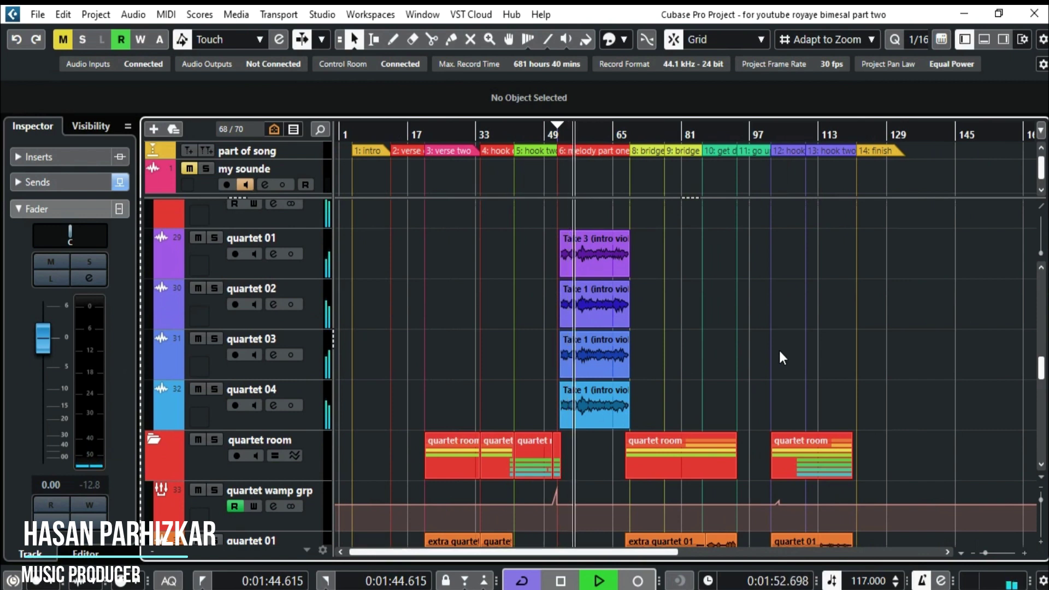
# Reduce the height of all track rows so more of the arrangement fits, and hide the Inspector.
pyautogui.hotkey('alt', 'Up')
pyautogui.hotkey('alt', 'Up')
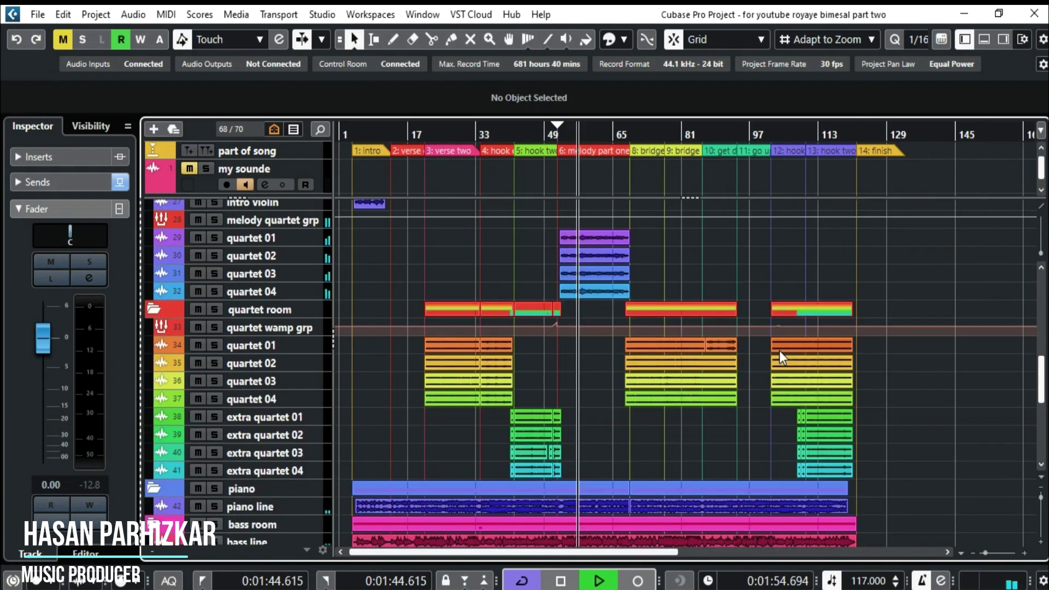
pyautogui.scroll(4, 609, 379)
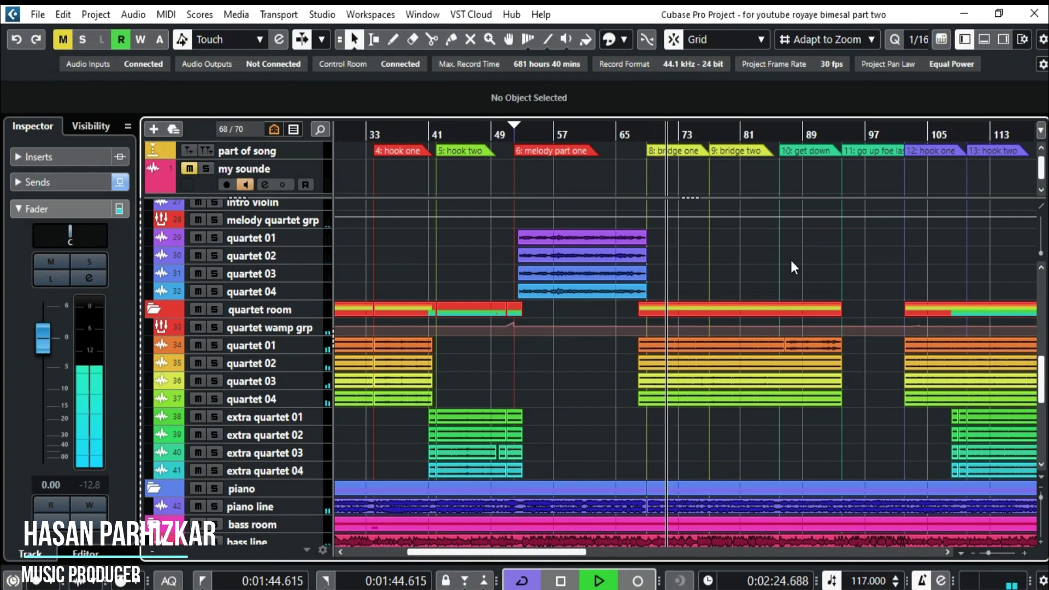
pyautogui.moveTo(812, 254); pyautogui.dragTo(688, 266)
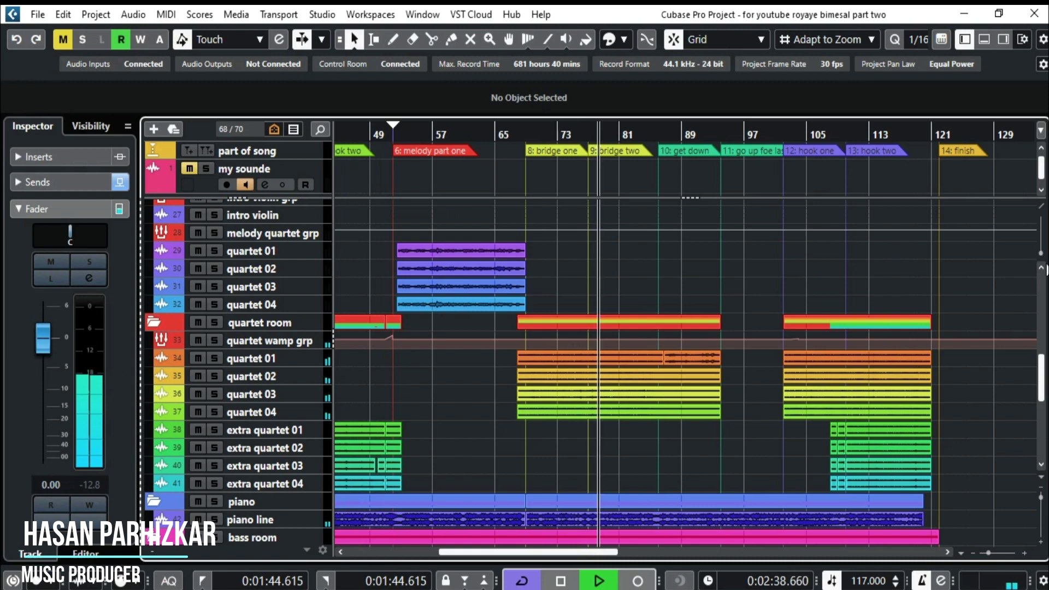
pyautogui.click(965, 39)
pyautogui.scroll(3, 551, 370)
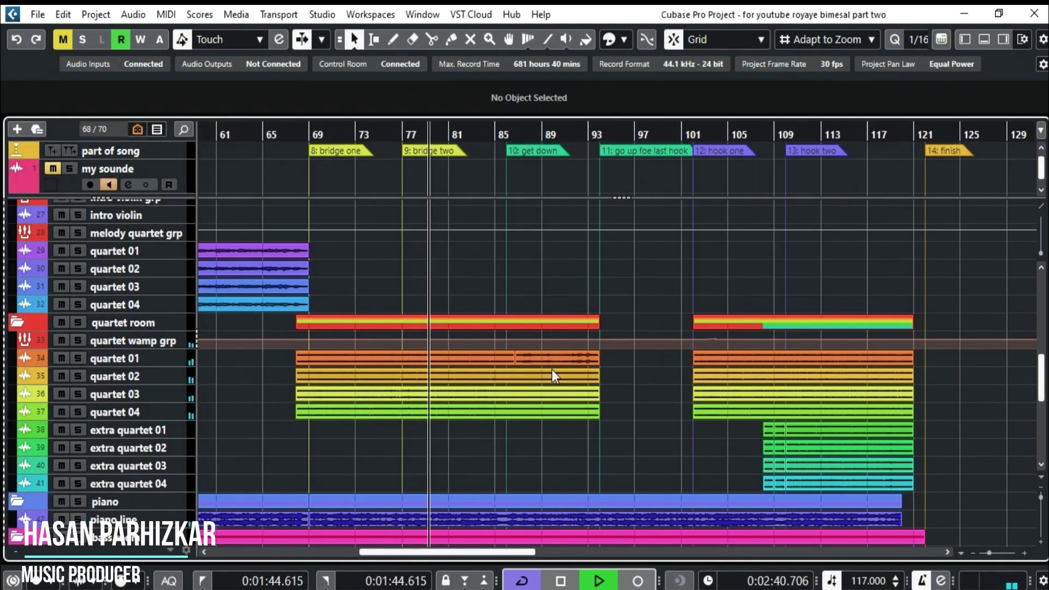
# Examine the drum, guitar, quartet, piano, synth and vocal tracks while playback runs from bridge two through hook one.
pyautogui.scroll(-2, 685, 367)
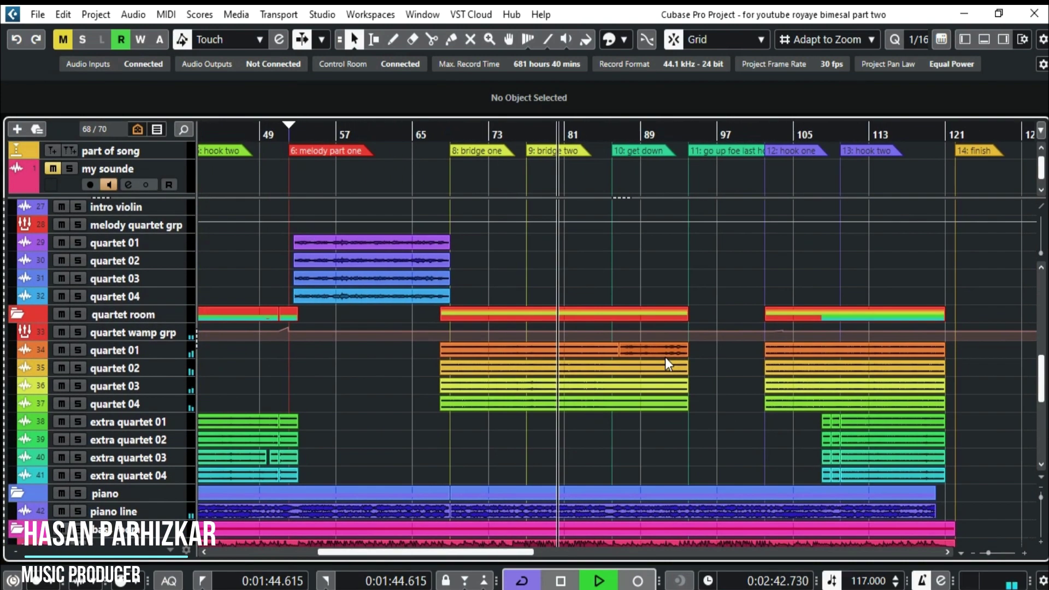
pyautogui.scroll(-4, 665, 357)
pyautogui.scroll(-5, 665, 356)
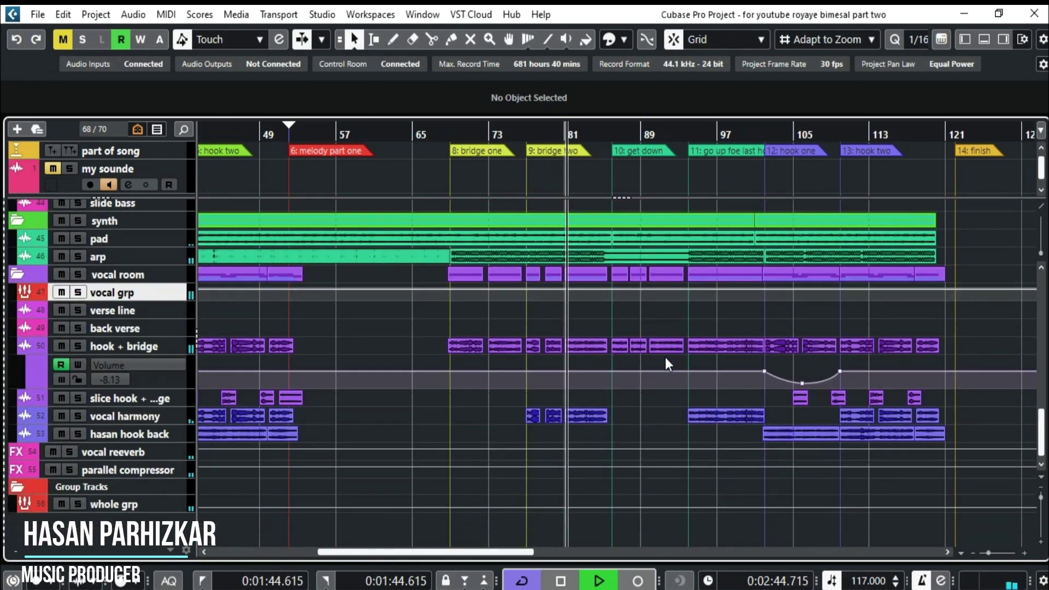
pyautogui.scroll(8, 665, 357)
pyautogui.scroll(9, 661, 358)
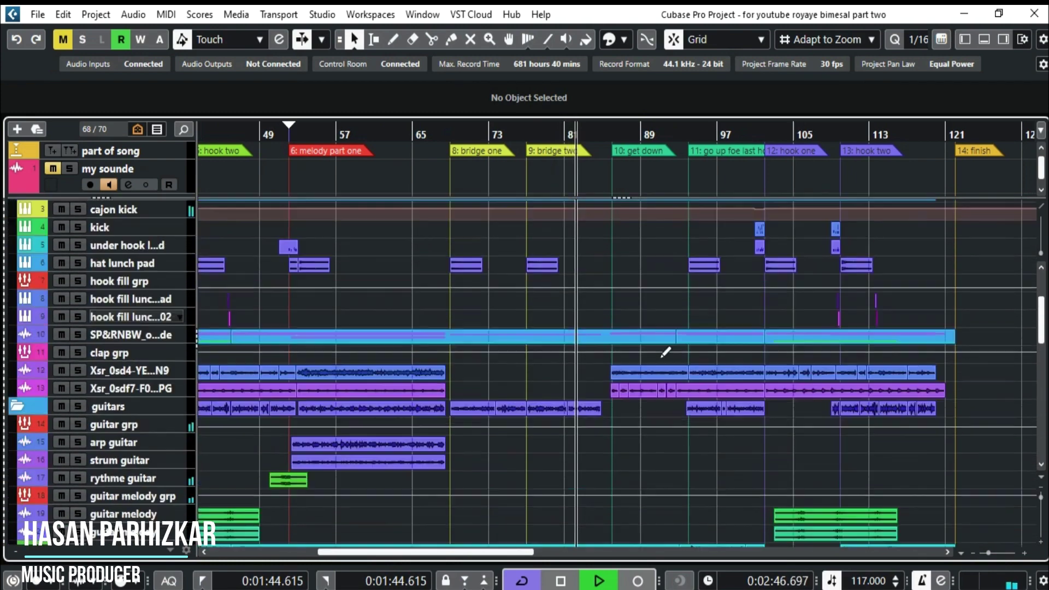
pyautogui.scroll(-9, 660, 357)
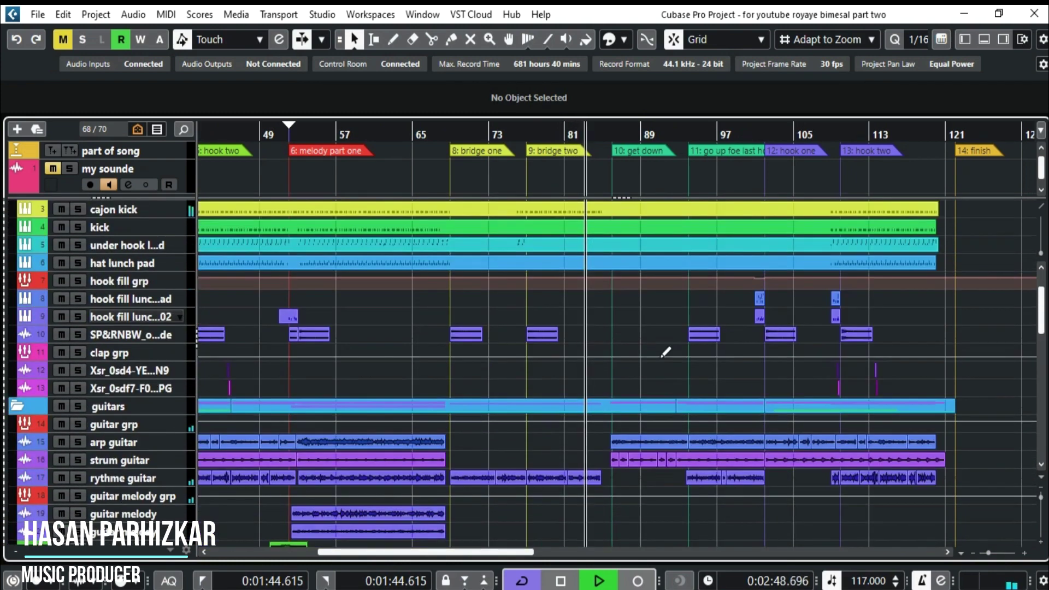
pyautogui.scroll(-10, 661, 358)
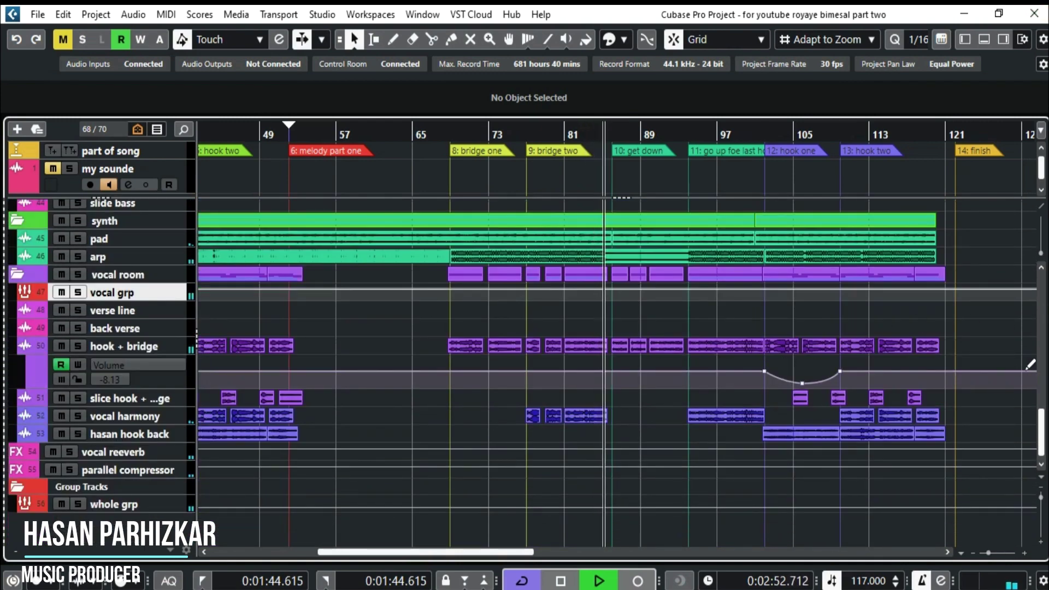
pyautogui.scroll(8, 1017, 365)
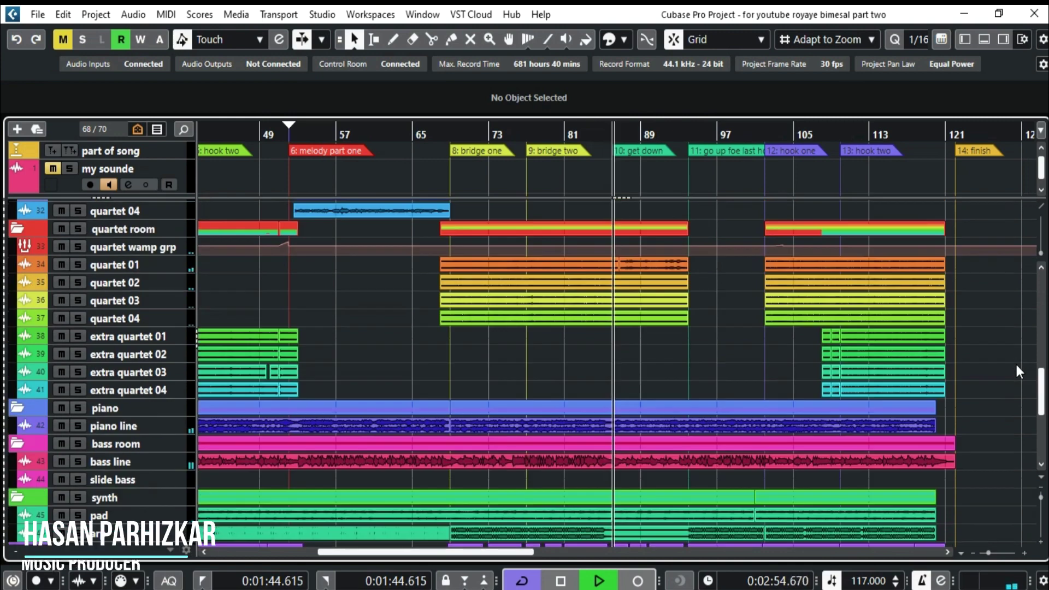
pyautogui.scroll(3, 1017, 364)
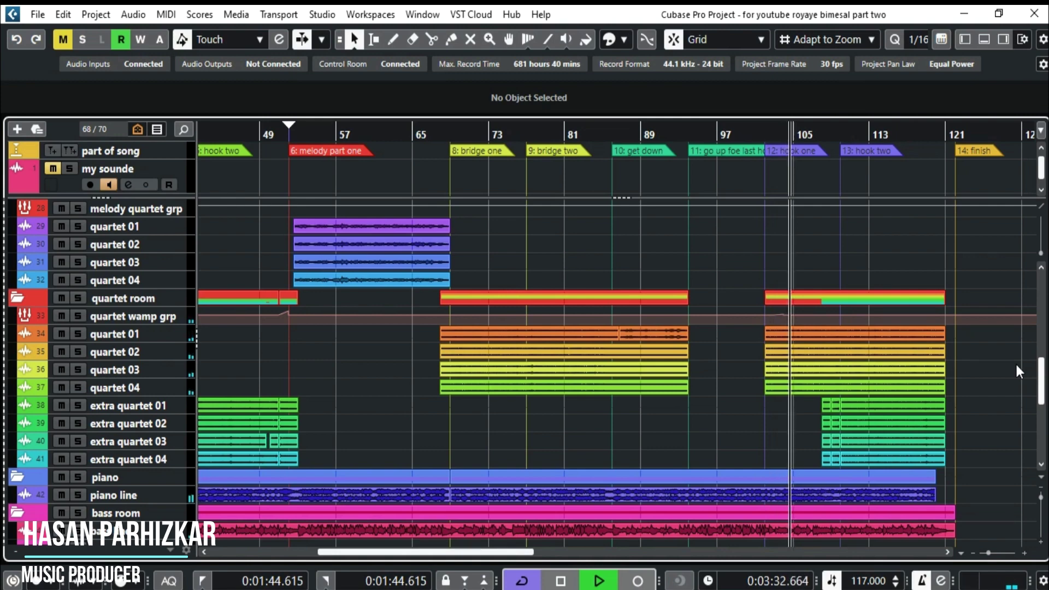
pyautogui.scroll(2, 1010, 366)
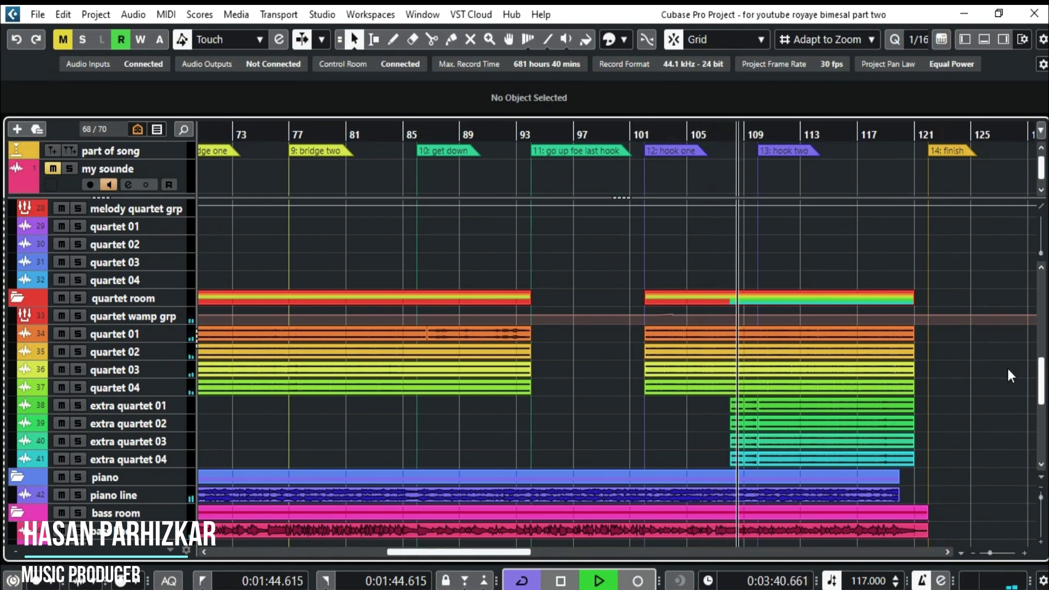
# Examine the vocal tracks and the hook + bridge volume automation while playback moves from hook one into hook two.
pyautogui.scroll(-10, 965, 437)
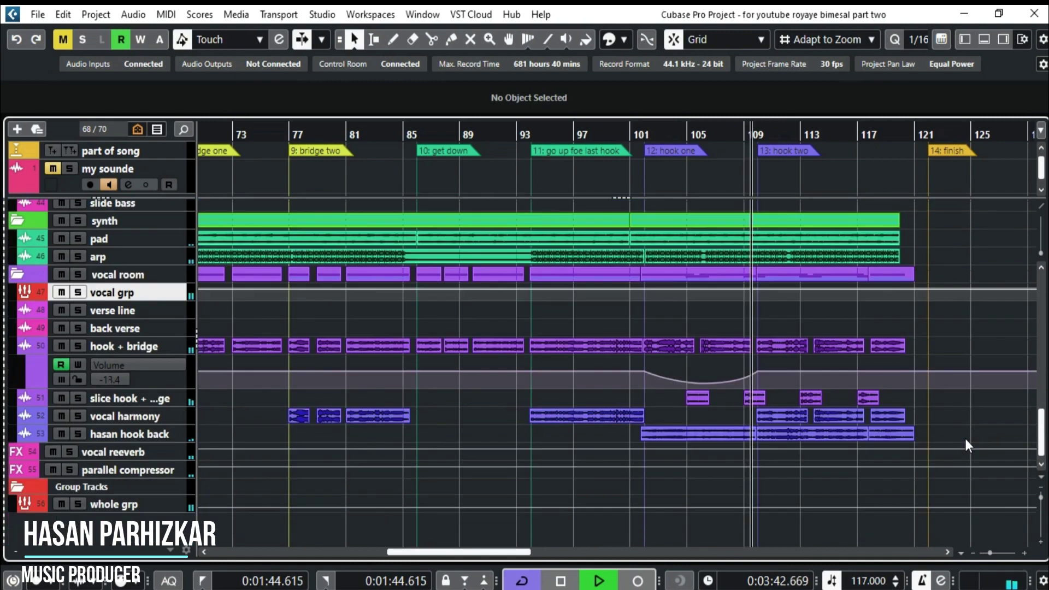
pyautogui.scroll(1, 940, 439)
pyautogui.scroll(1, 680, 392)
pyautogui.hscroll(1, 654, 392)
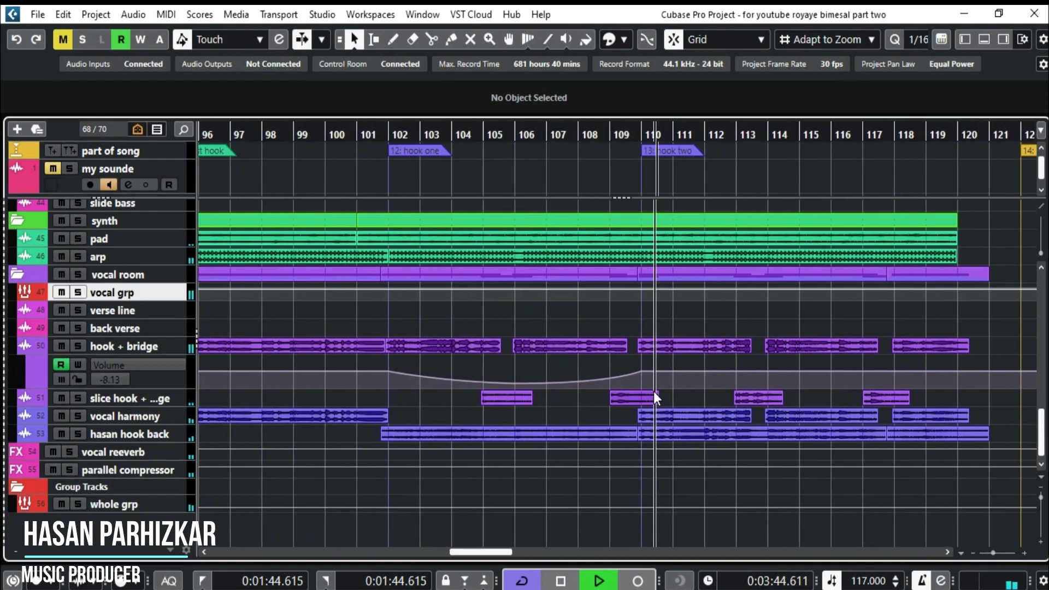
pyautogui.hscroll(1, 654, 391)
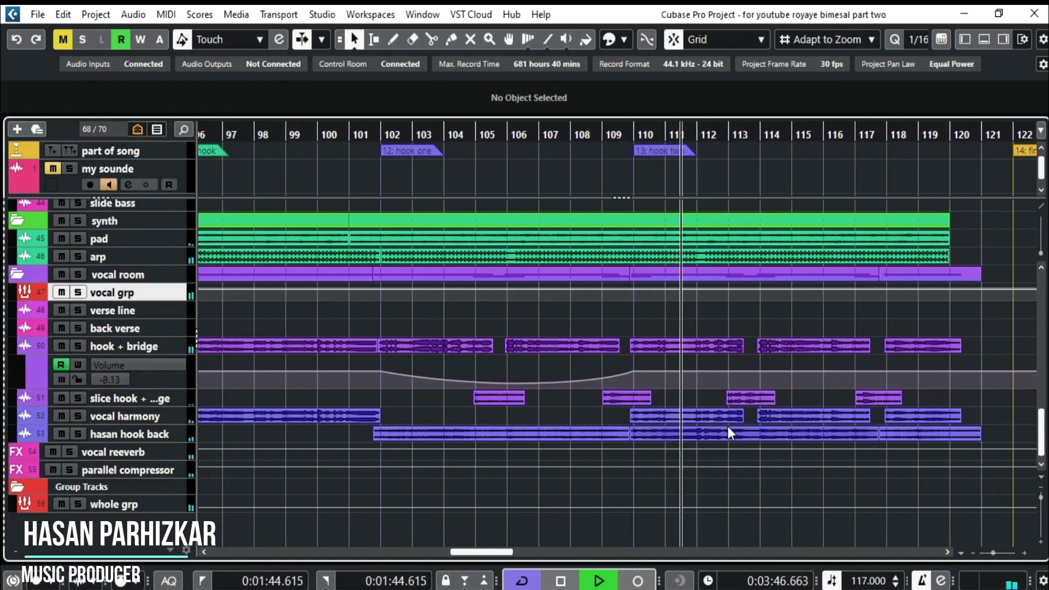